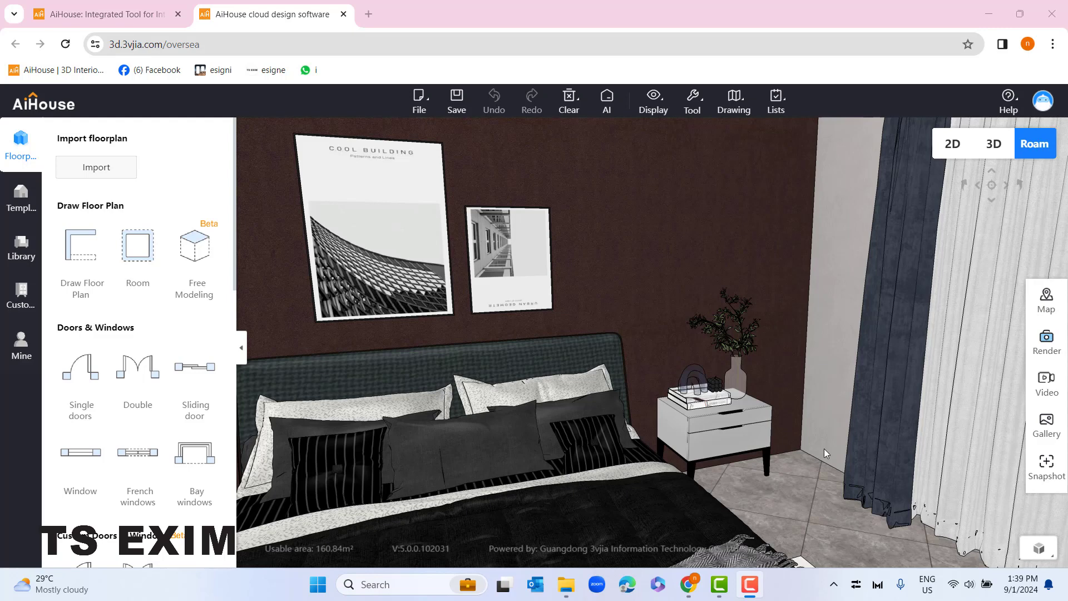
- Open the full Gallery and launch the VR panorama editor for the 20Dec Class house
left_click(1046, 429)
left_click(1046, 433)
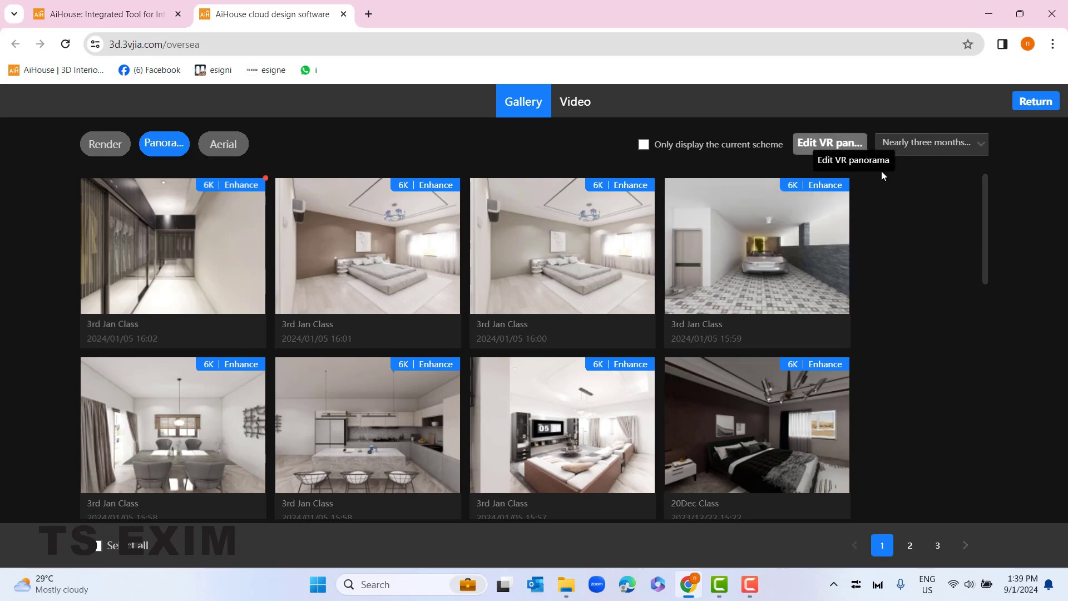
mouse_move(574, 257)
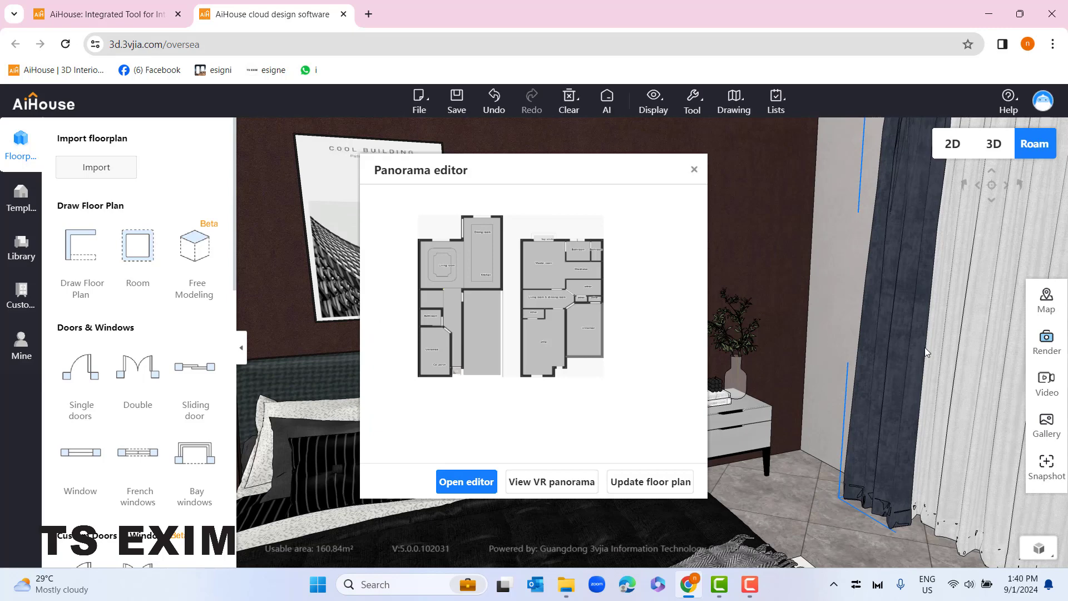
left_click(470, 487)
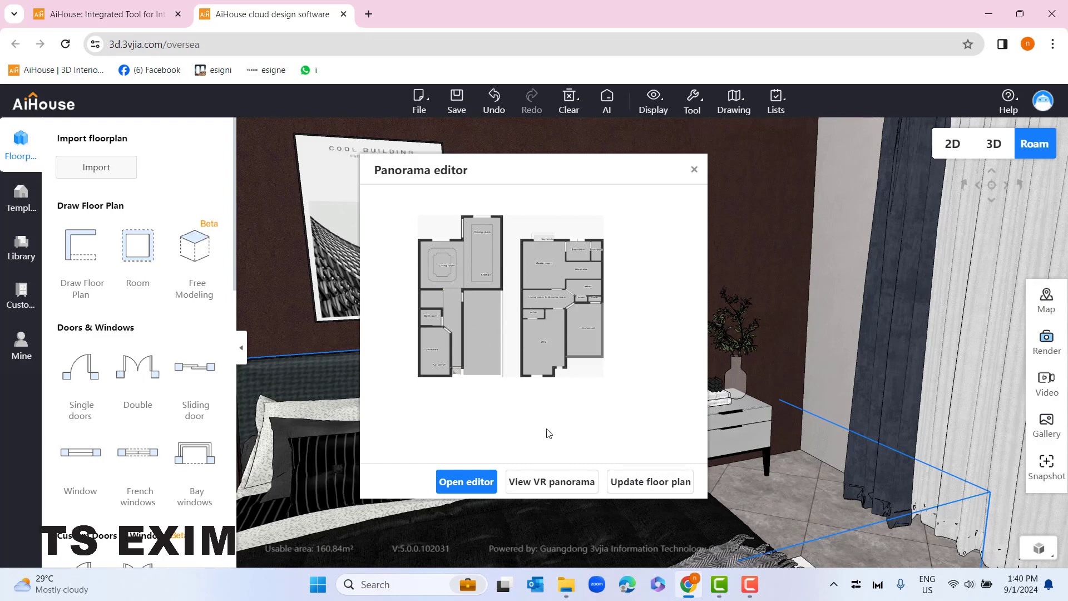
left_click(469, 488)
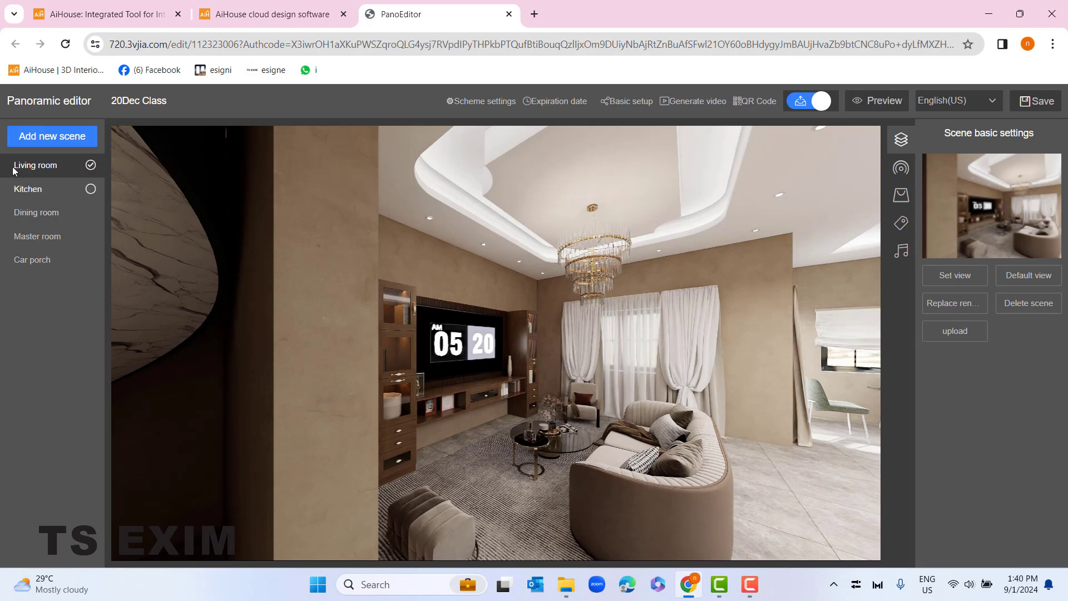
- Preview the Kitchen, Dining room, Master room and Car porch scenes, then return to Living room
left_click(36, 191)
left_click(36, 213)
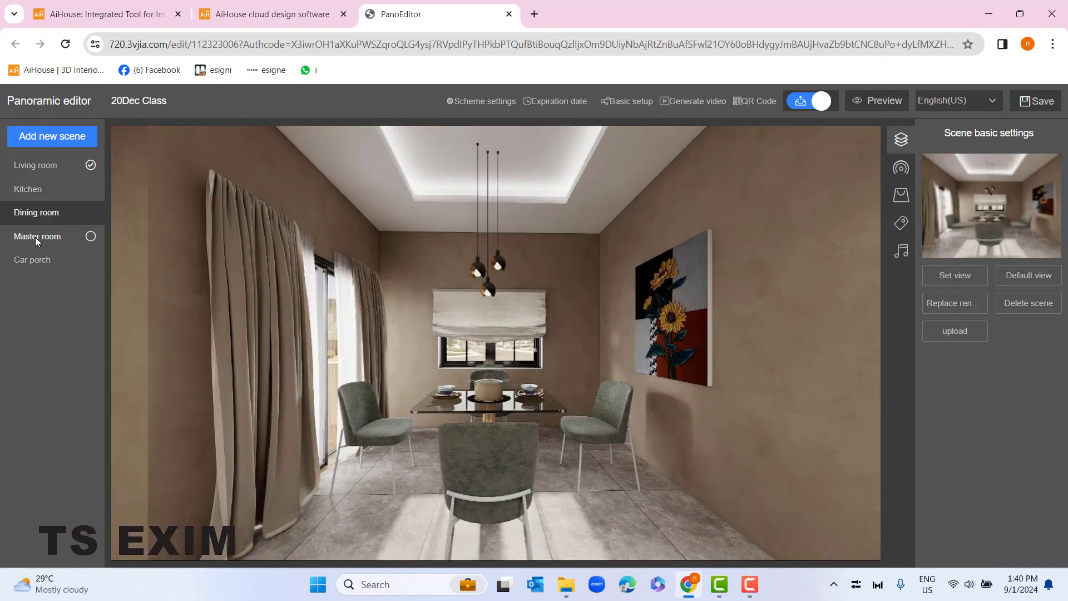
left_click(36, 239)
left_click(35, 263)
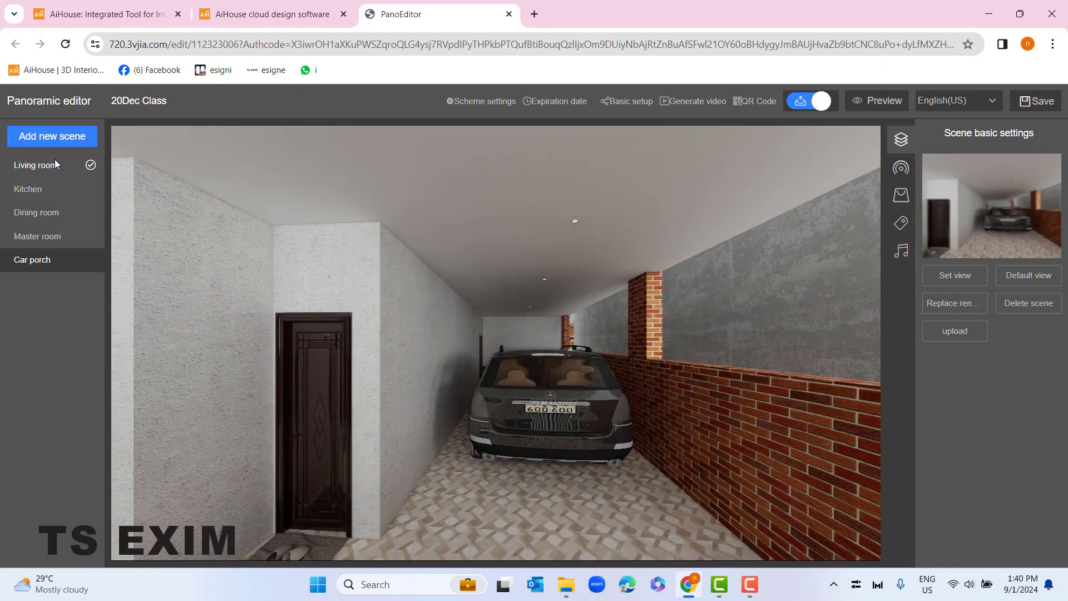
left_click(55, 160)
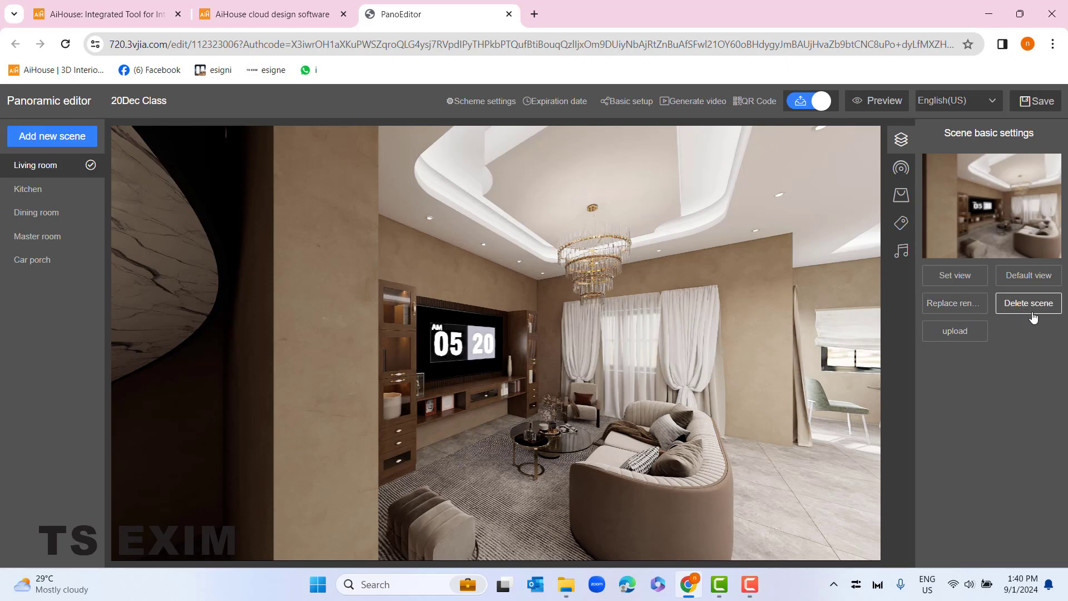
- Delete the Dining room, Master room and Kitchen scenes, confirming each removal
left_click(21, 218)
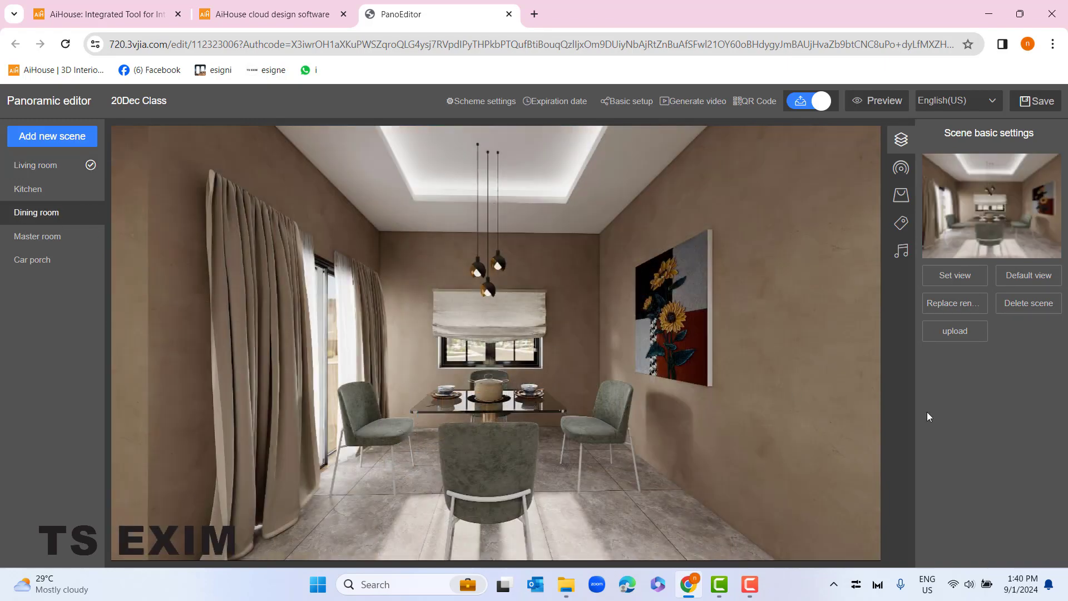
left_click(1036, 307)
left_click(572, 348)
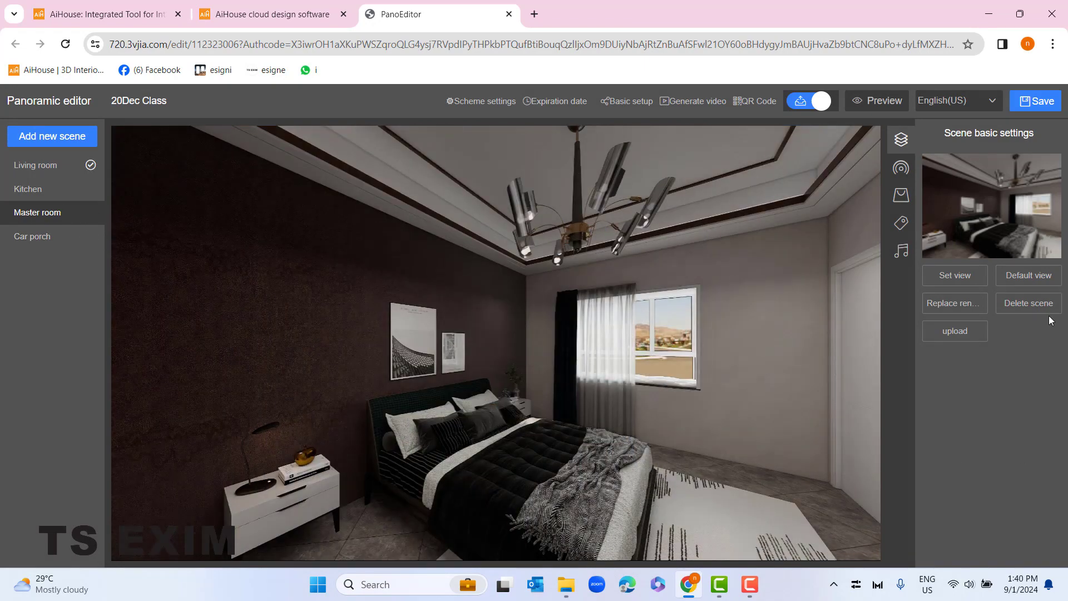
left_click(1032, 306)
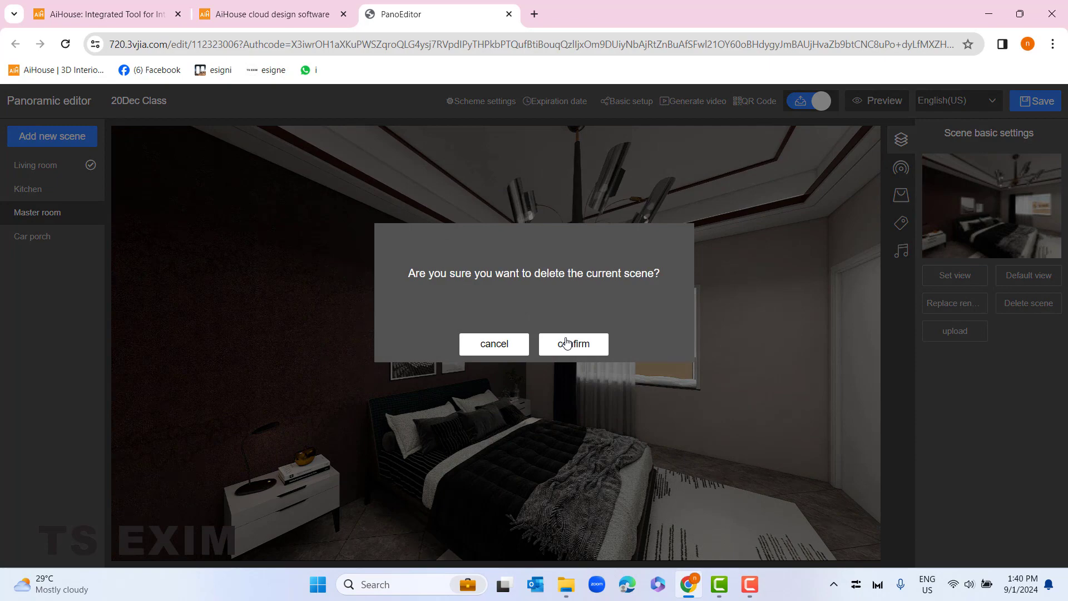
left_click(566, 343)
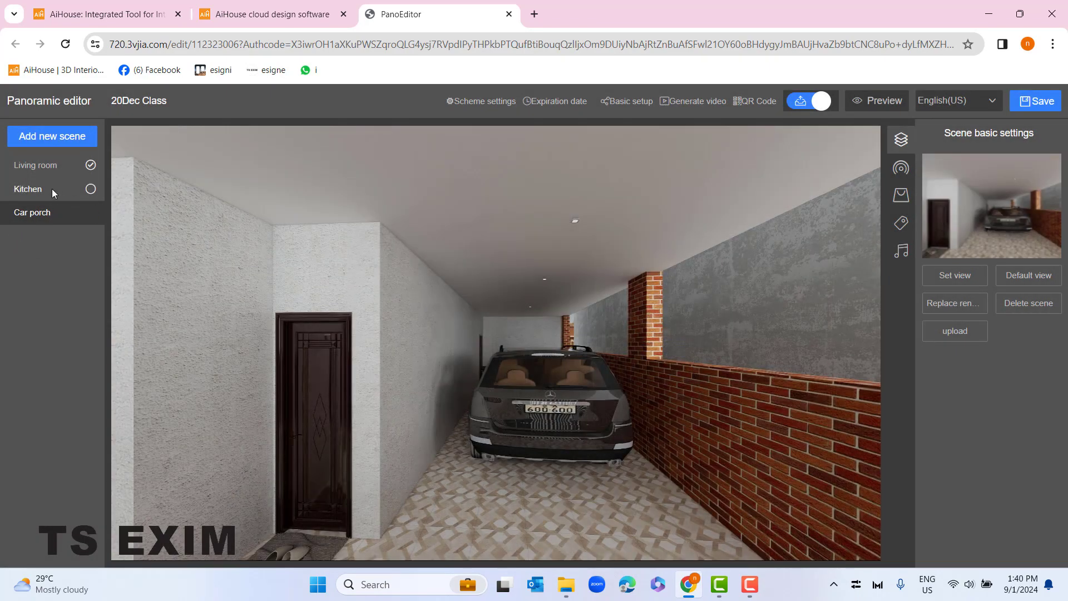
left_click(52, 188)
left_click(1040, 306)
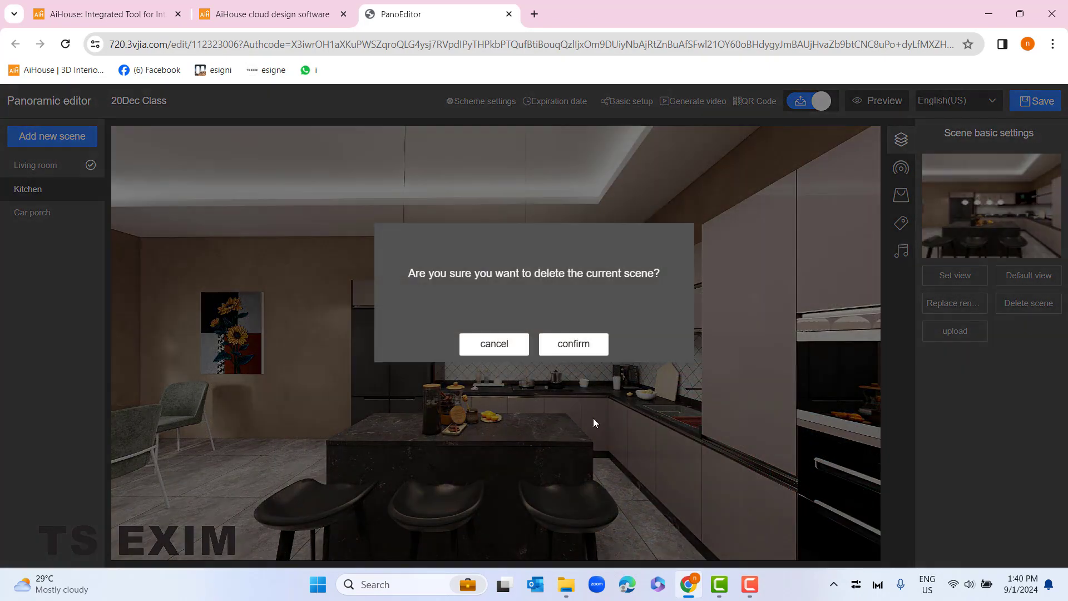
left_click(582, 346)
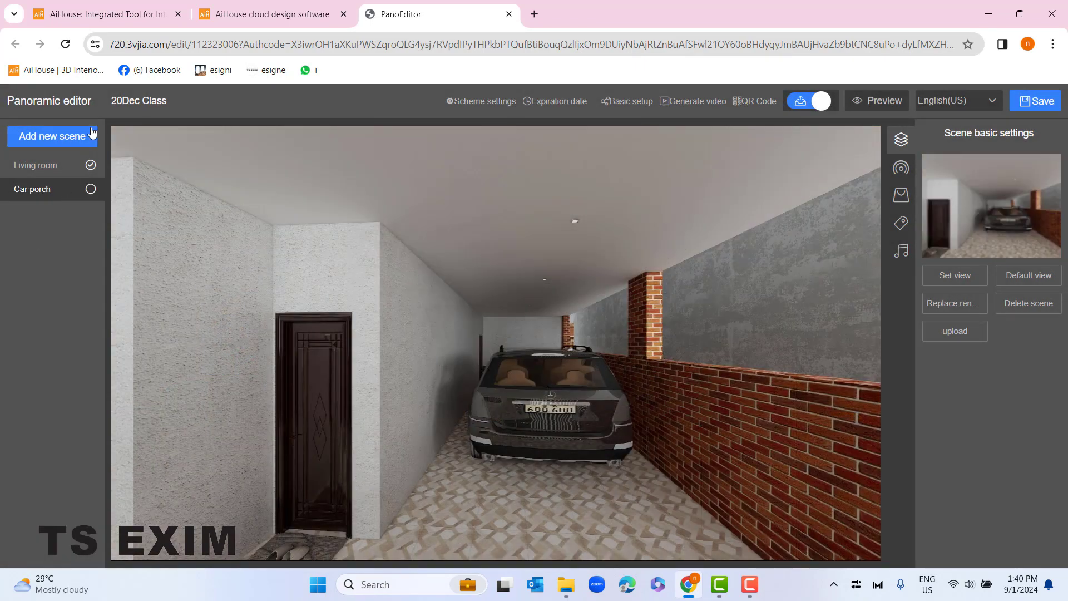
- Re-add Master room (bedroom render), Kitchen (kitchen render) and Dining room scenes from 20Dec Class renders
left_click(73, 135)
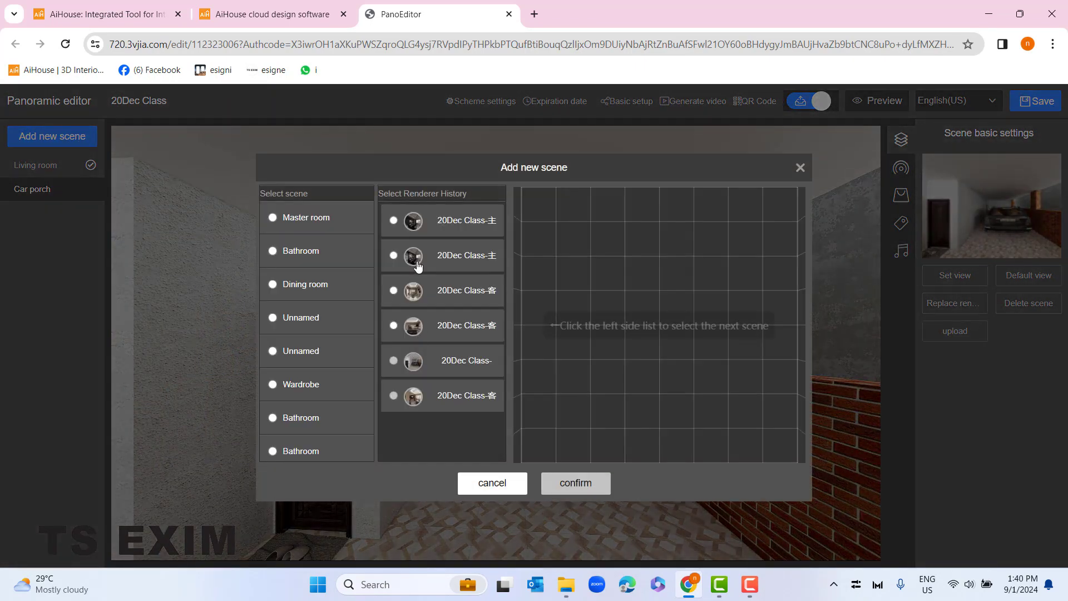
left_click(312, 220)
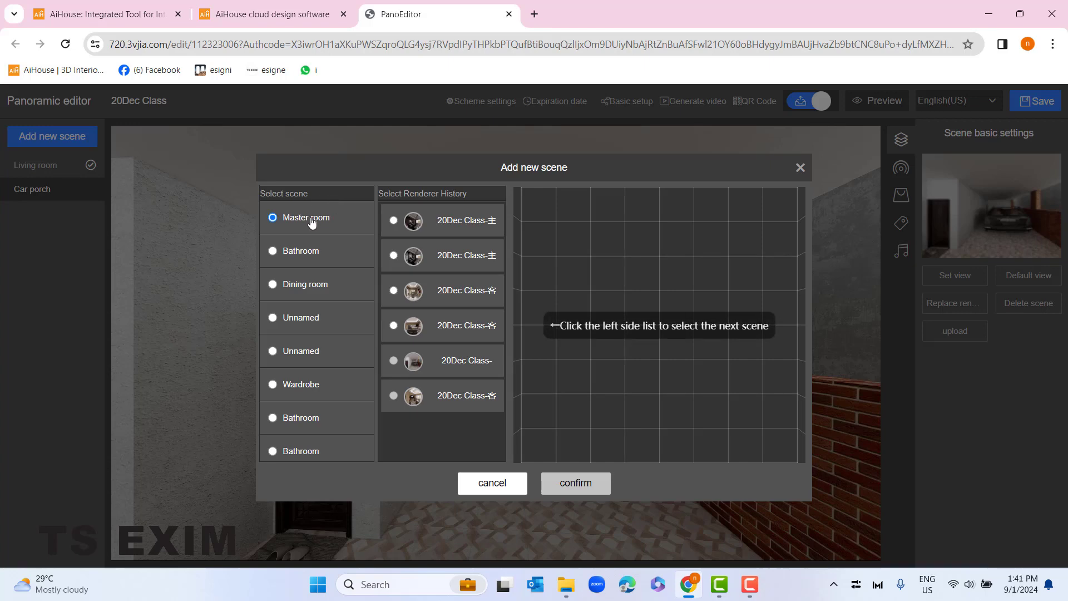
left_click(457, 221)
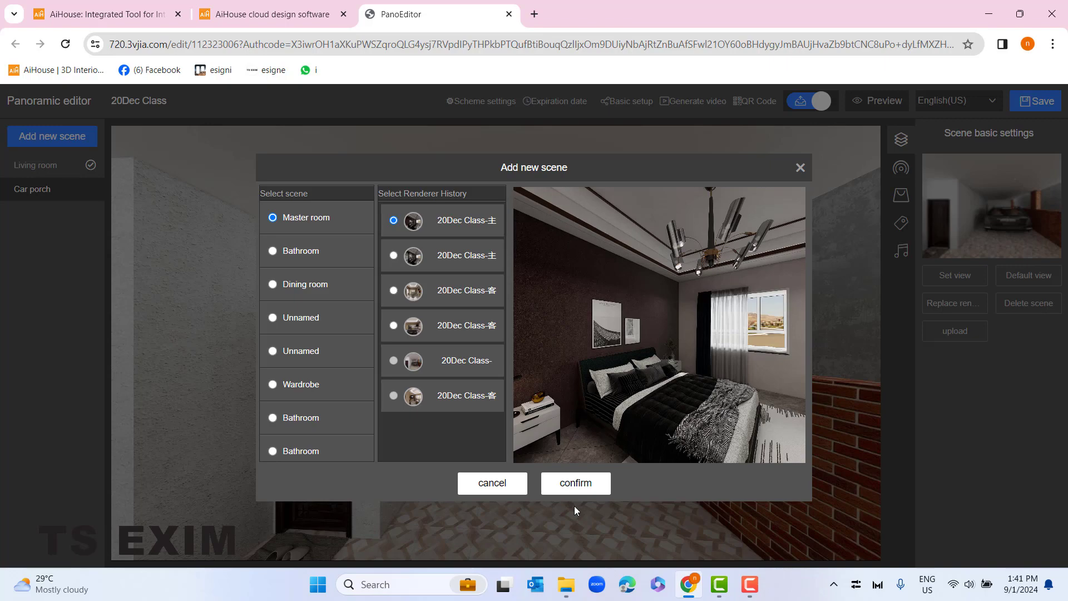
left_click(575, 483)
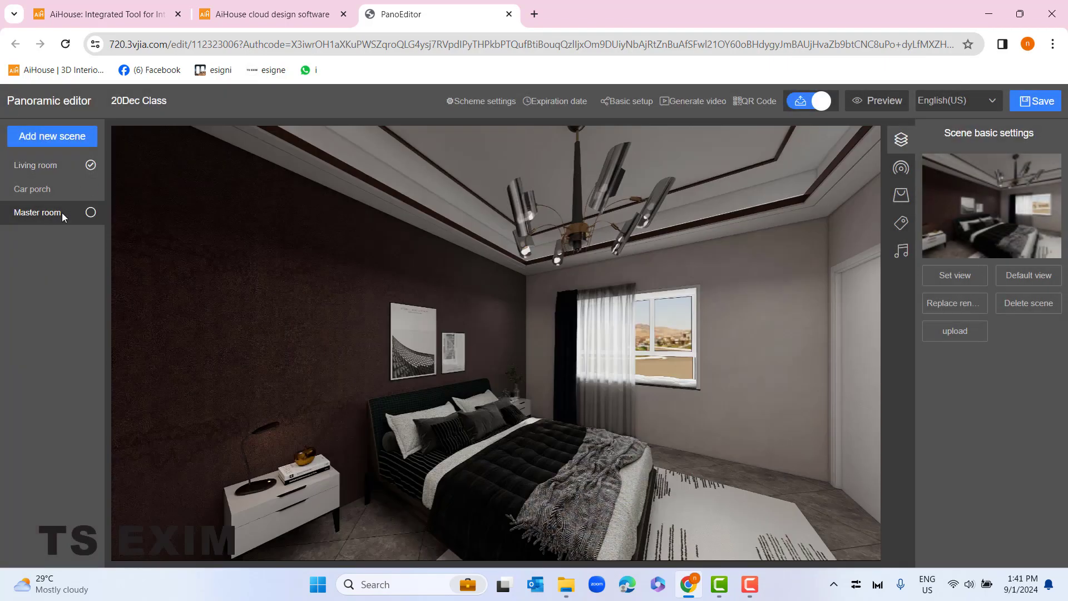
left_click(83, 139)
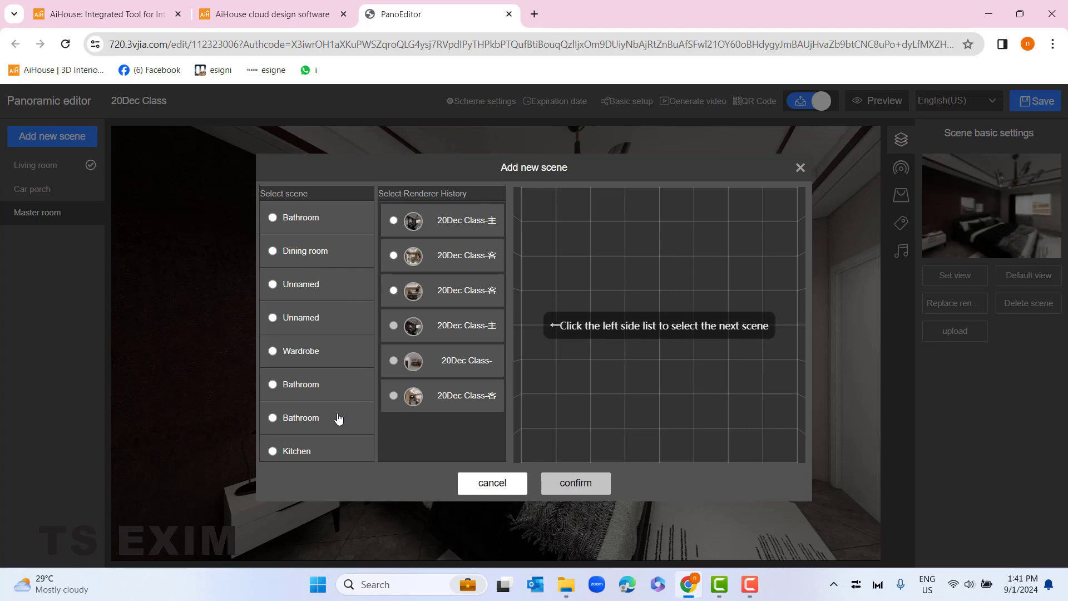
left_click(330, 451)
left_click(456, 298)
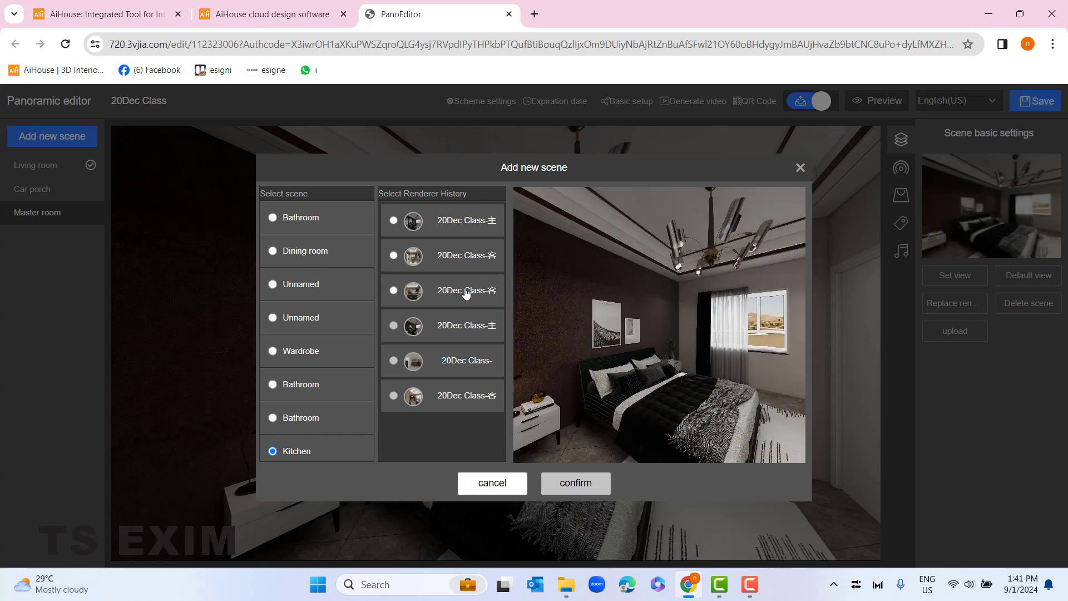
left_click(594, 485)
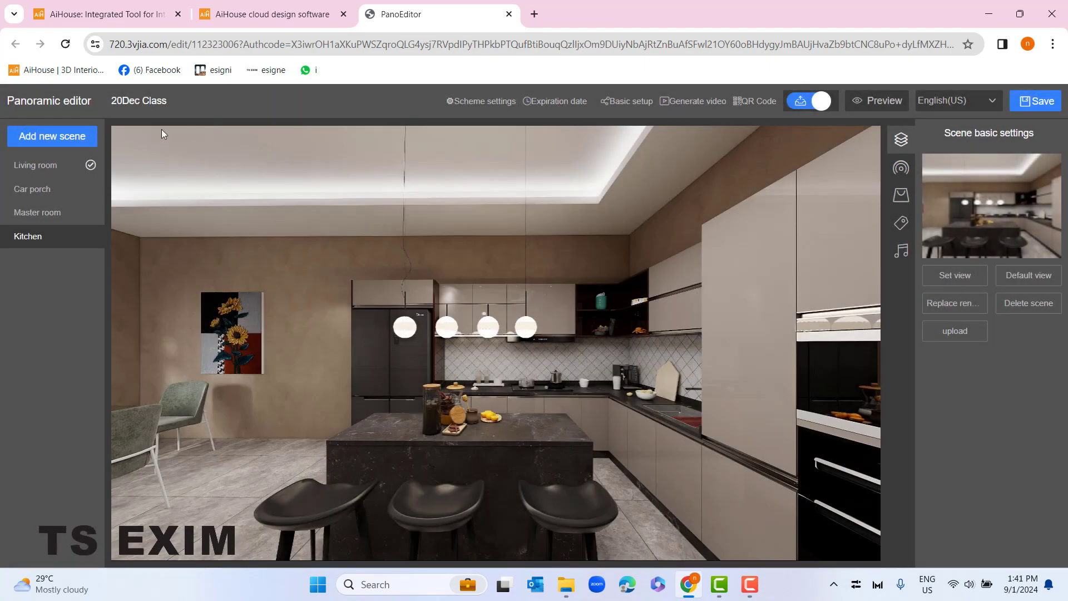
left_click(81, 143)
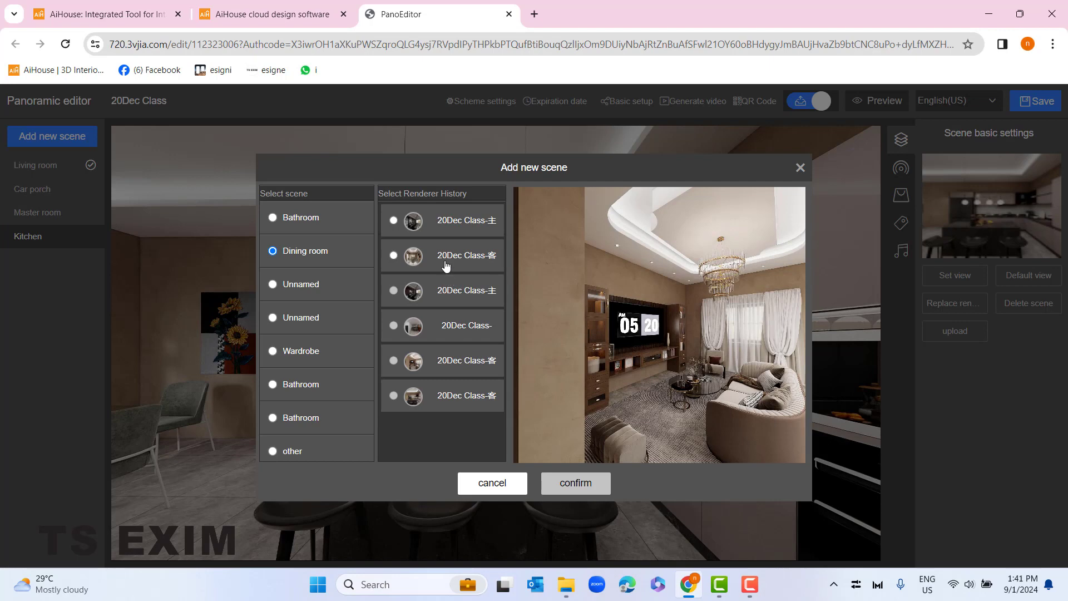
left_click(447, 264)
left_click(561, 480)
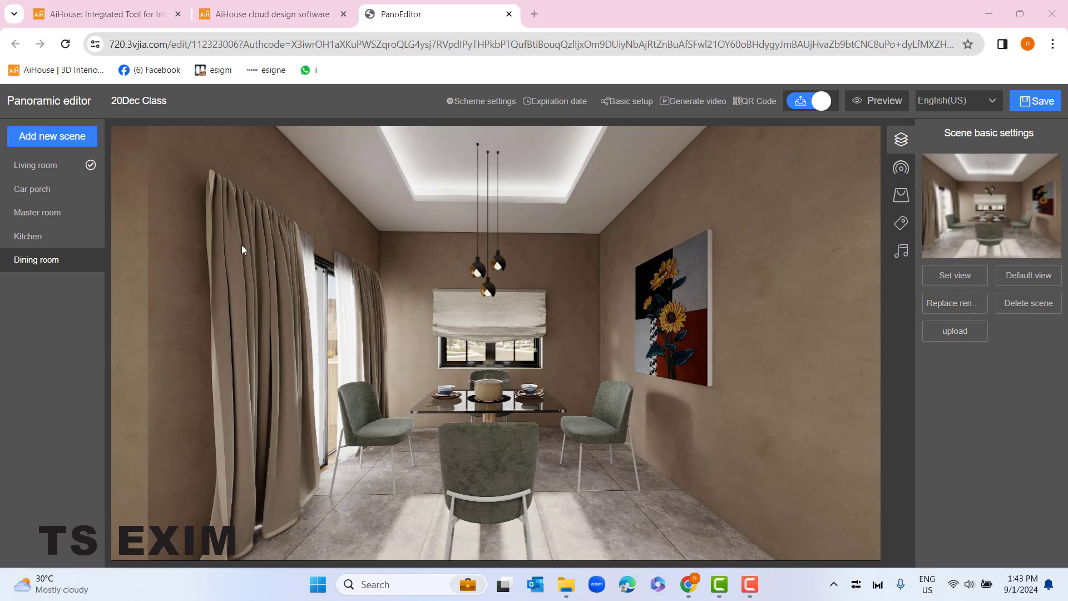
- Look around the Car porch panorama, open its upload panel, and go back to the AiHouse tab
left_click(24, 189)
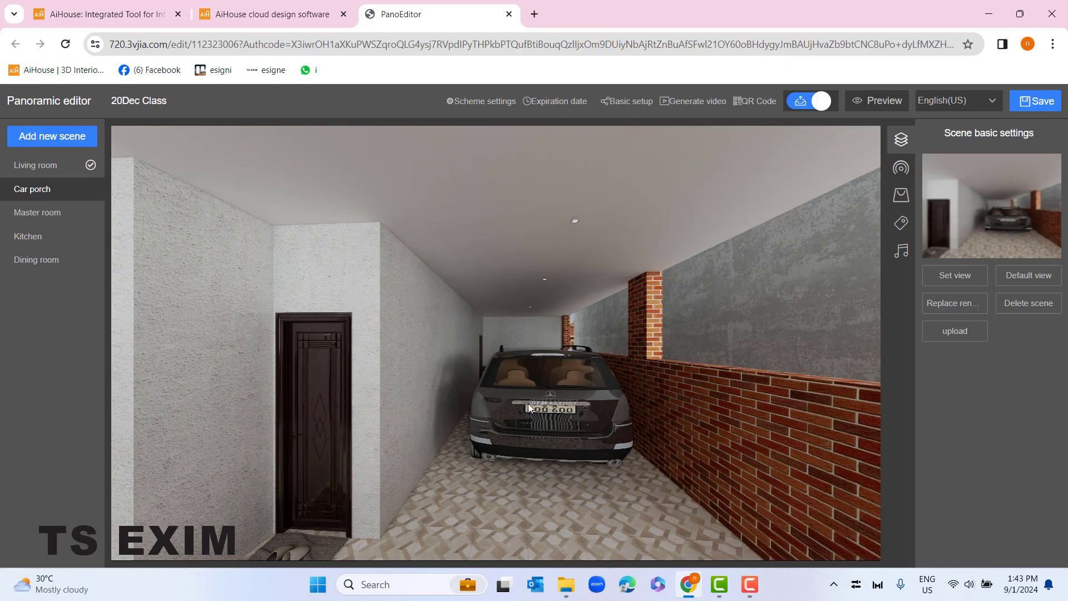
left_click_drag(573, 409, 361, 396)
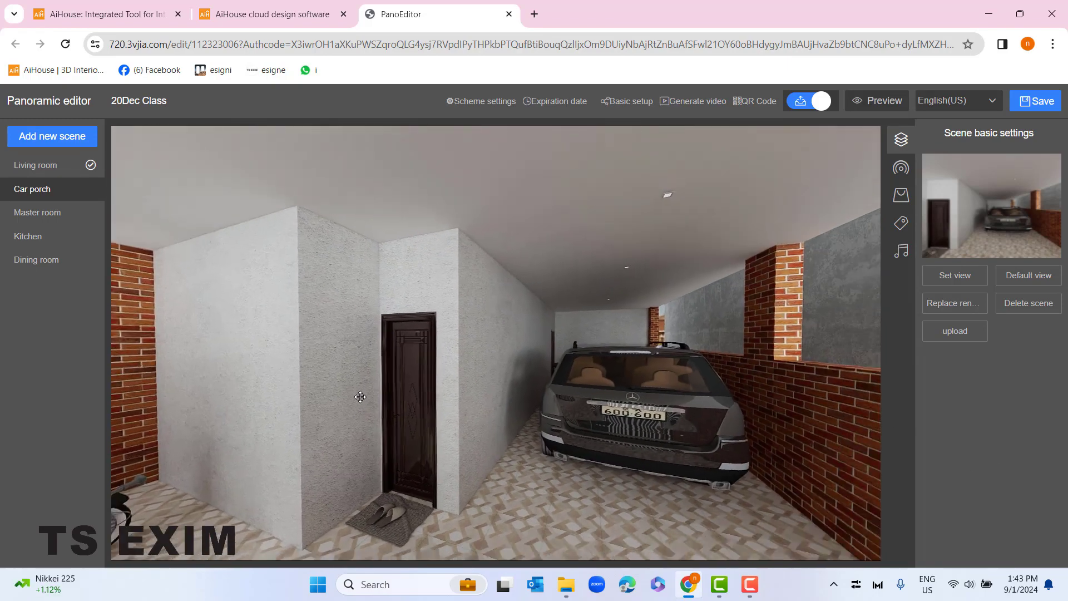
left_click(936, 339)
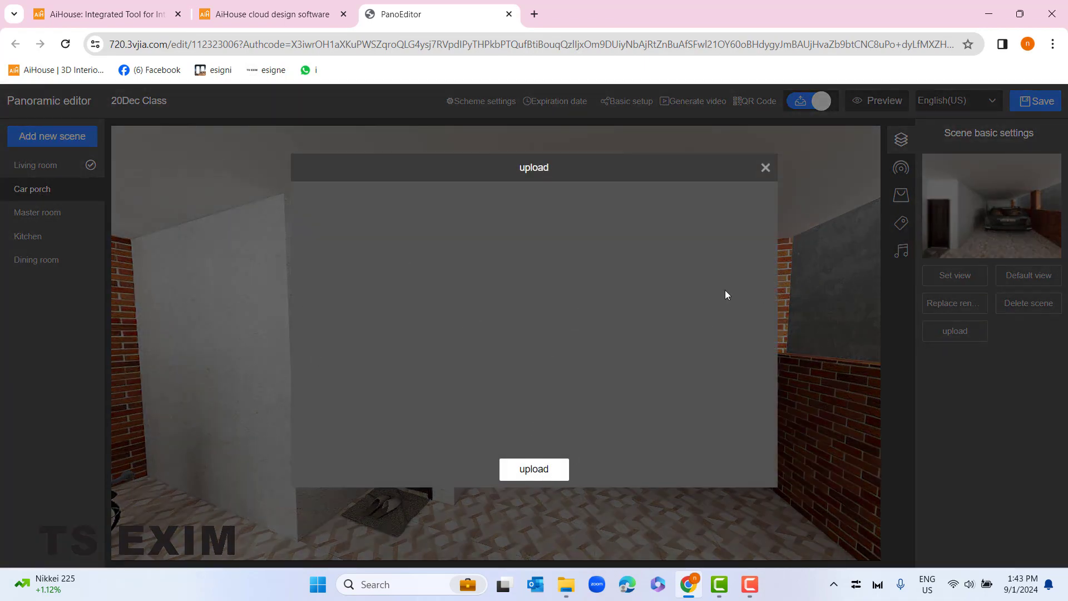
left_click(265, 12)
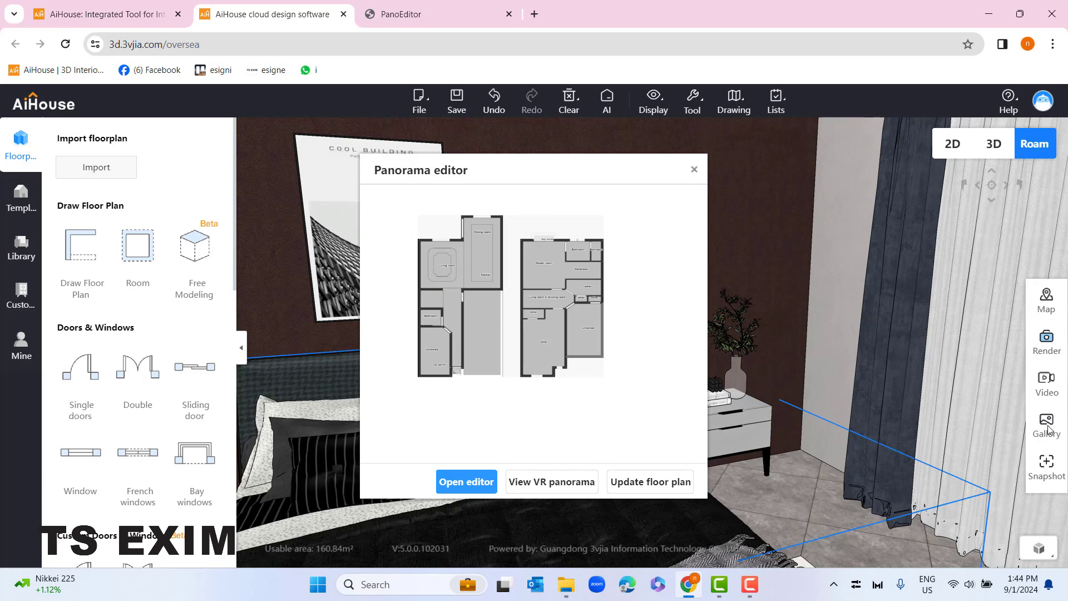
- Download the 20Dec Class car porch render from the gallery and return to the editor's upload window
left_click(1046, 424)
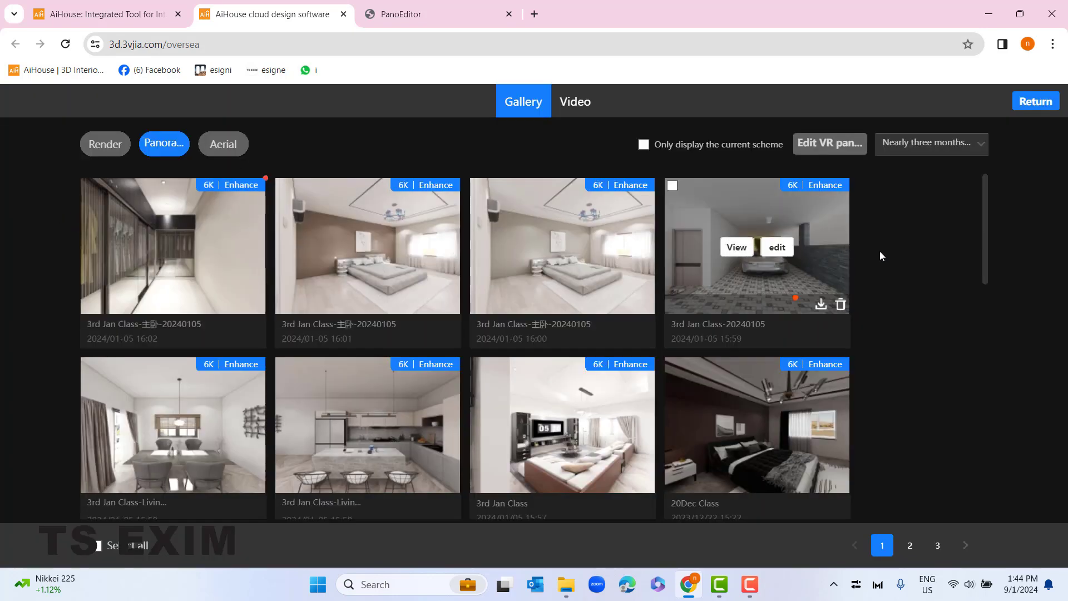
mouse_move(822, 306)
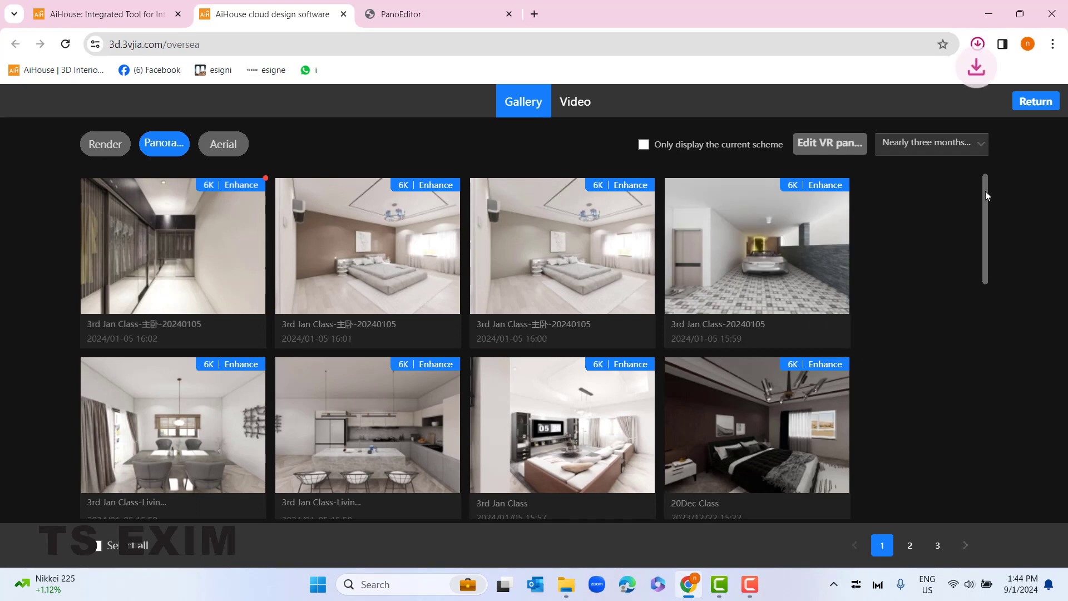
left_click_drag(986, 194, 988, 264)
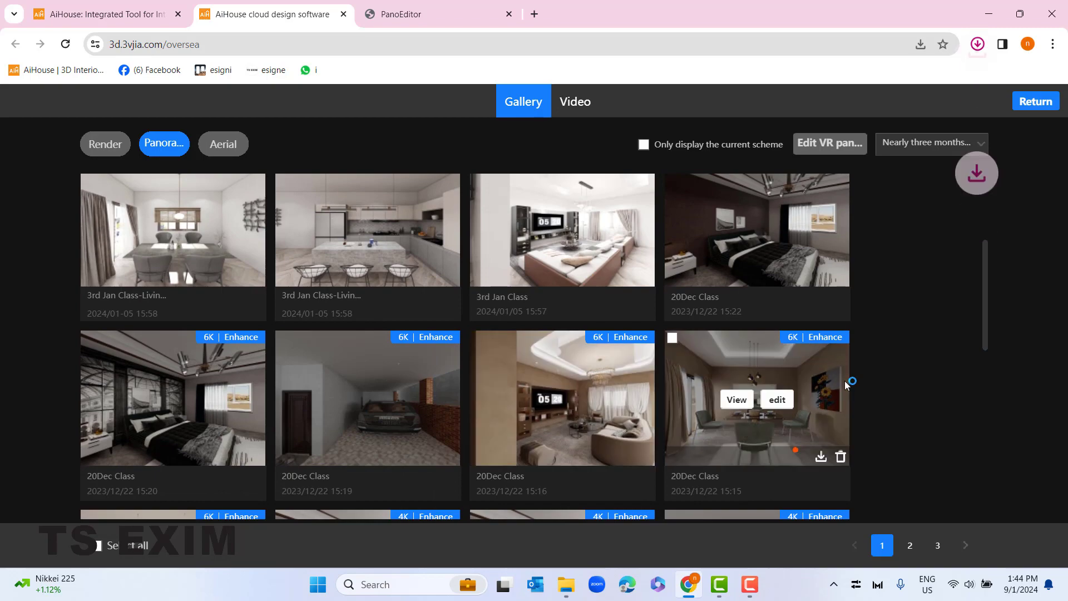
left_click_drag(984, 300, 1001, 208)
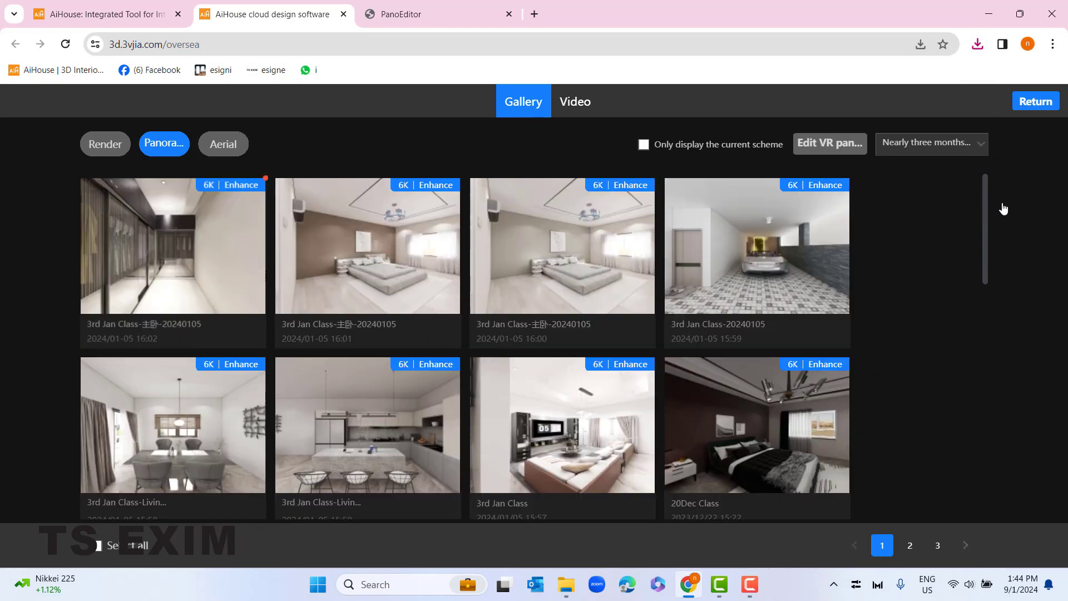
left_click(443, 12)
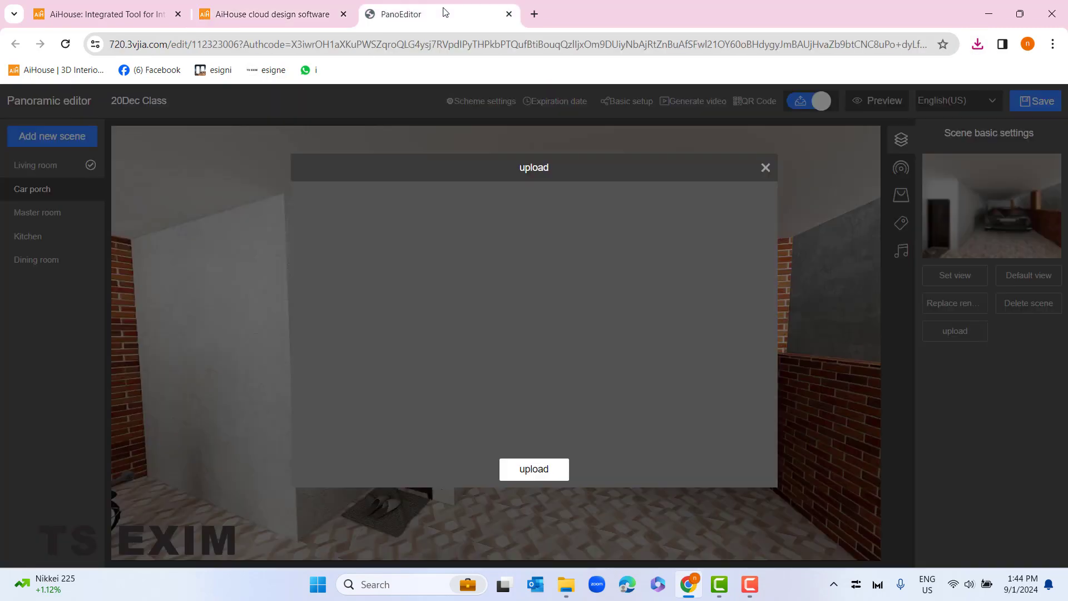
- Upload the 20Dec Class and 3rd Jan Class renders from Downloads, then close the upload window
left_click(525, 470)
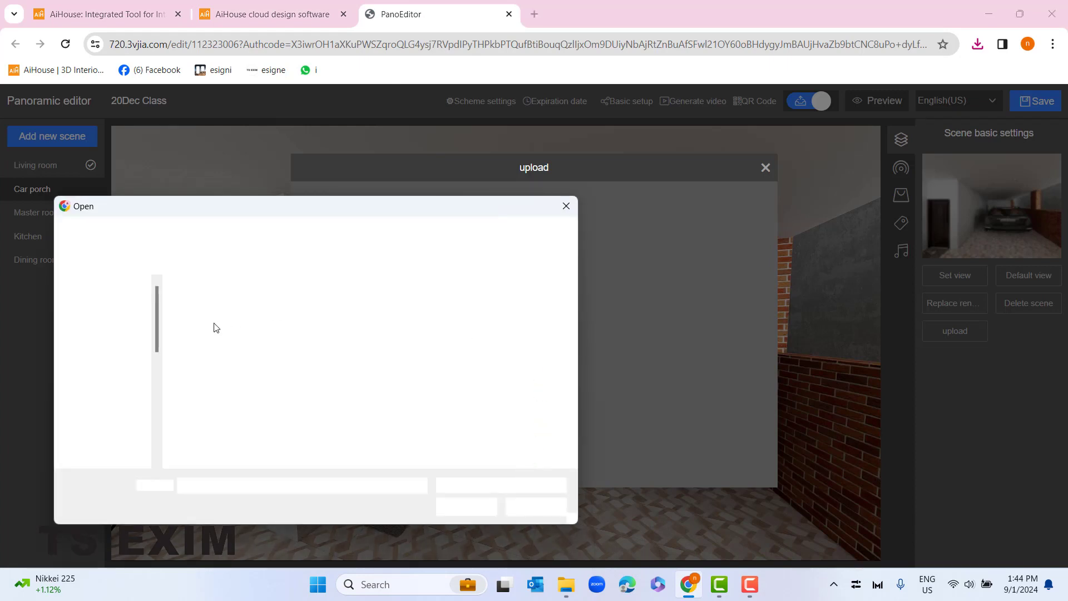
left_click(76, 353)
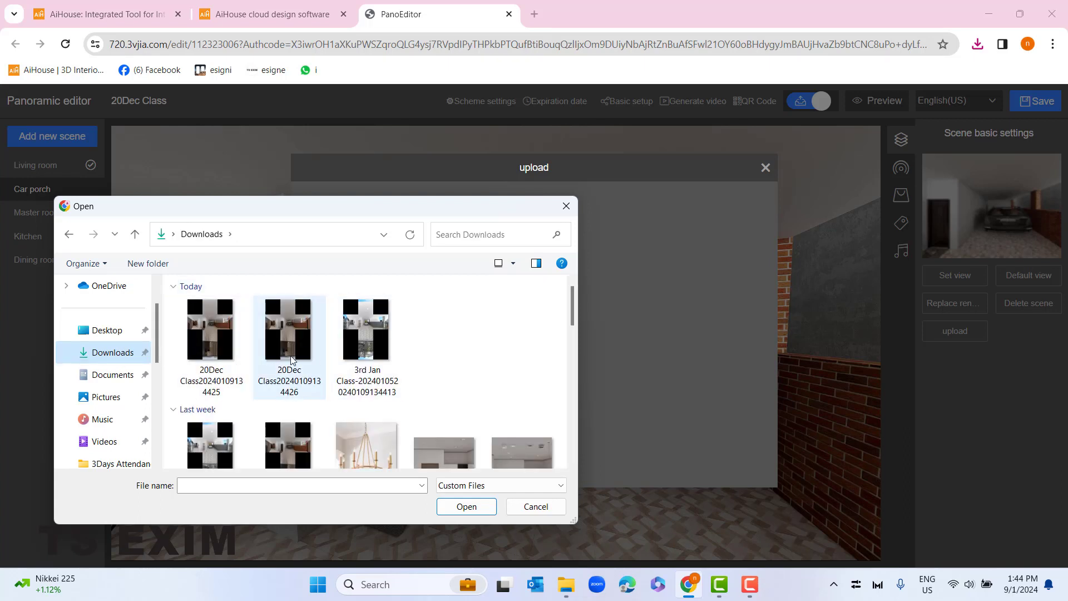
left_click(299, 345)
left_click(462, 508)
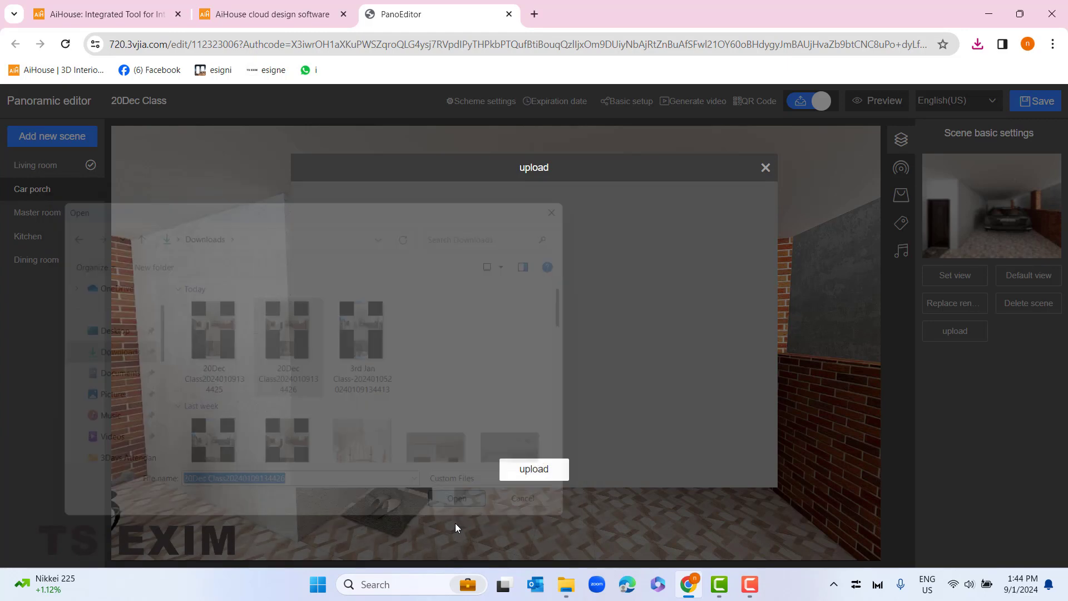
left_click(551, 470)
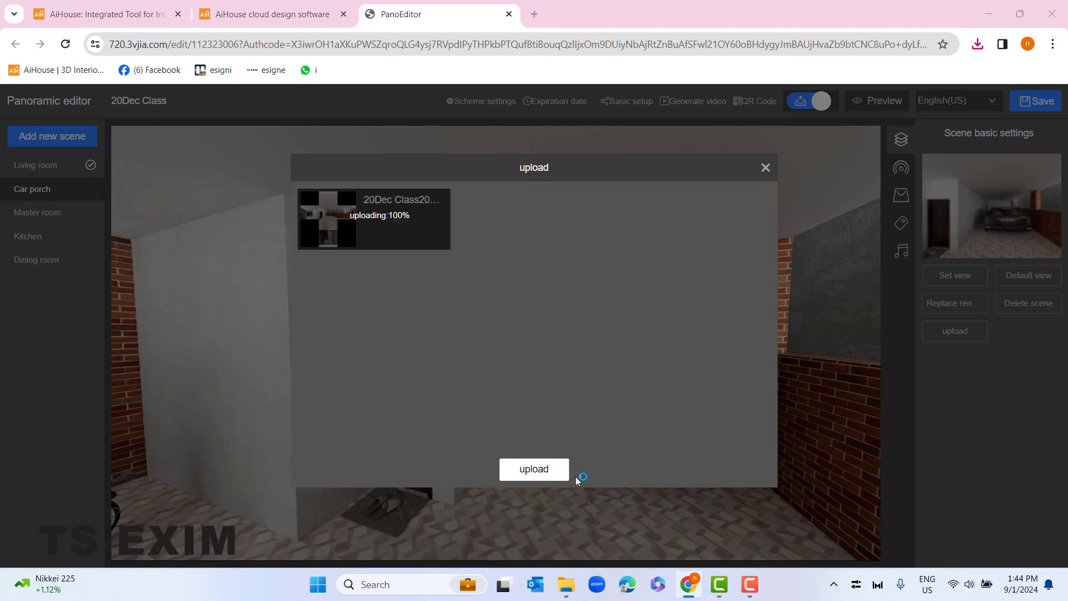
left_click(365, 334)
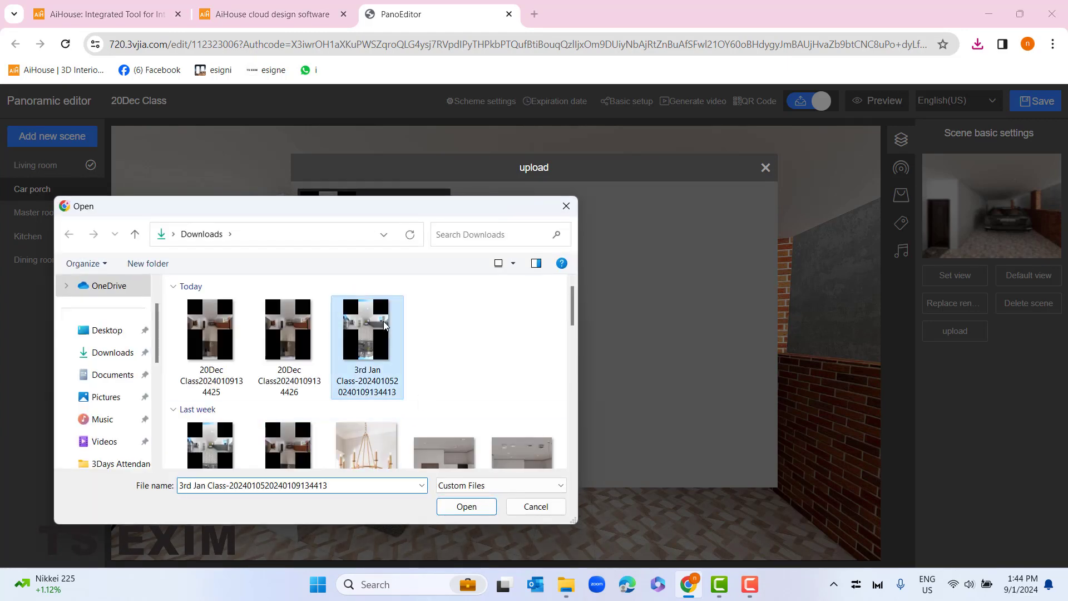
left_click(482, 511)
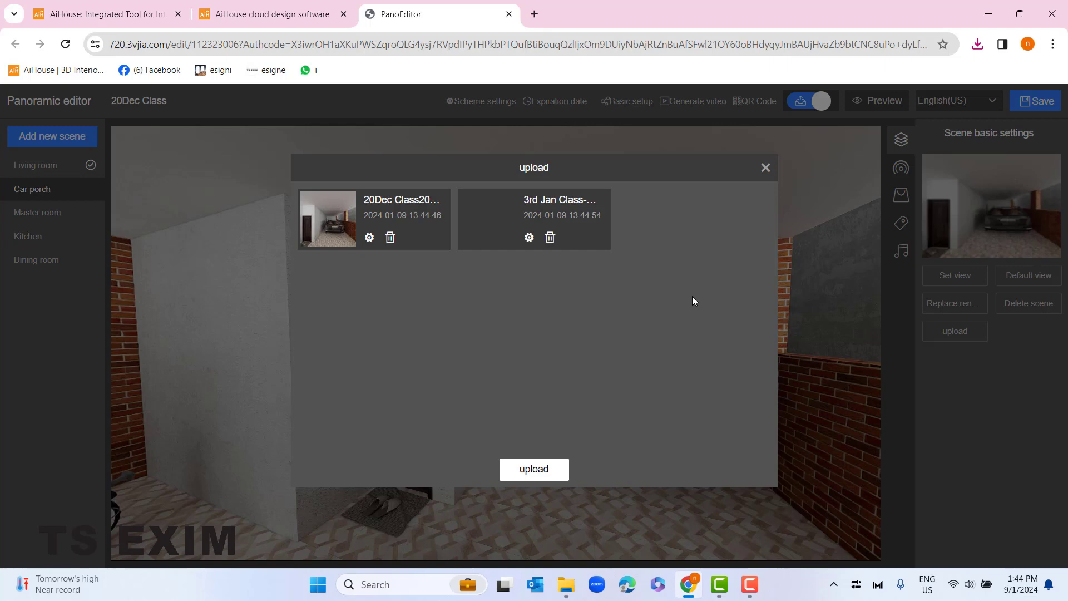
left_click(766, 167)
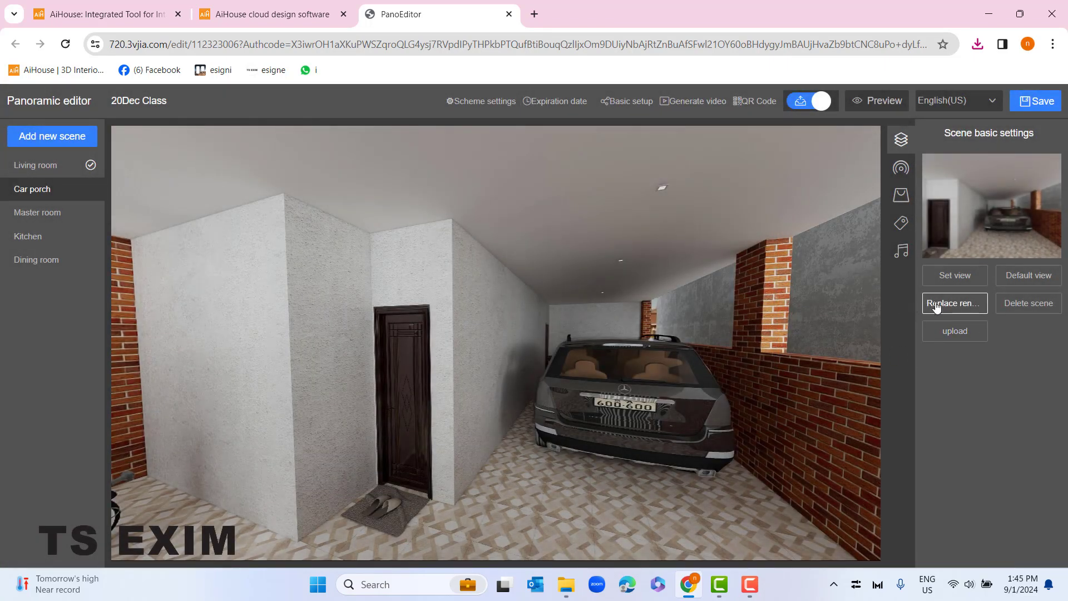
- Swap the Car porch panorama for the 3rd Jan Class render and turn the view toward the car
left_click(936, 303)
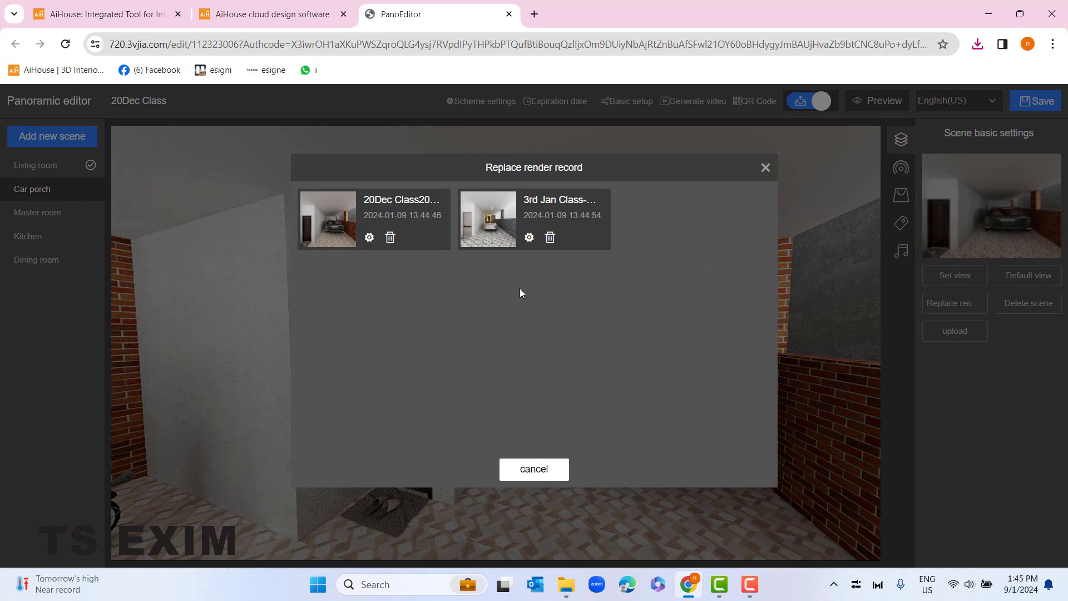
left_click(530, 238)
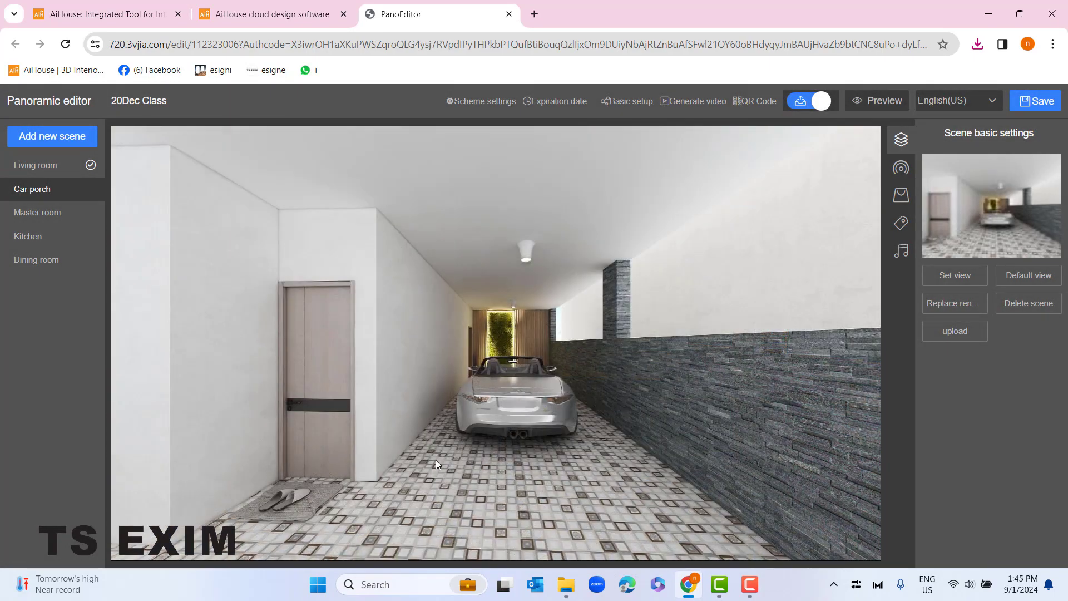
left_click_drag(435, 460, 599, 347)
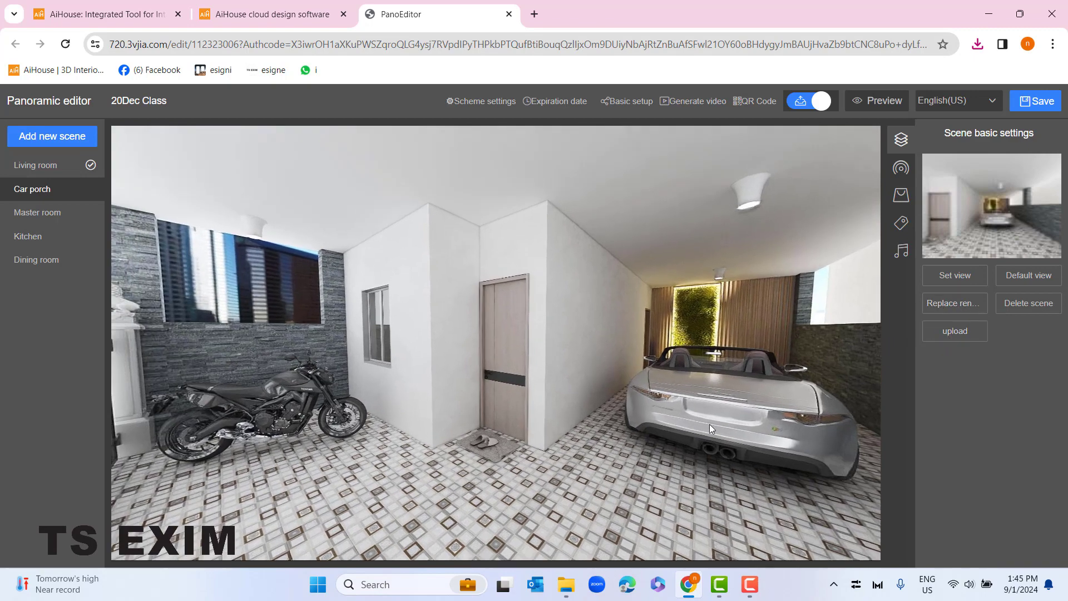
left_click_drag(709, 423, 612, 439)
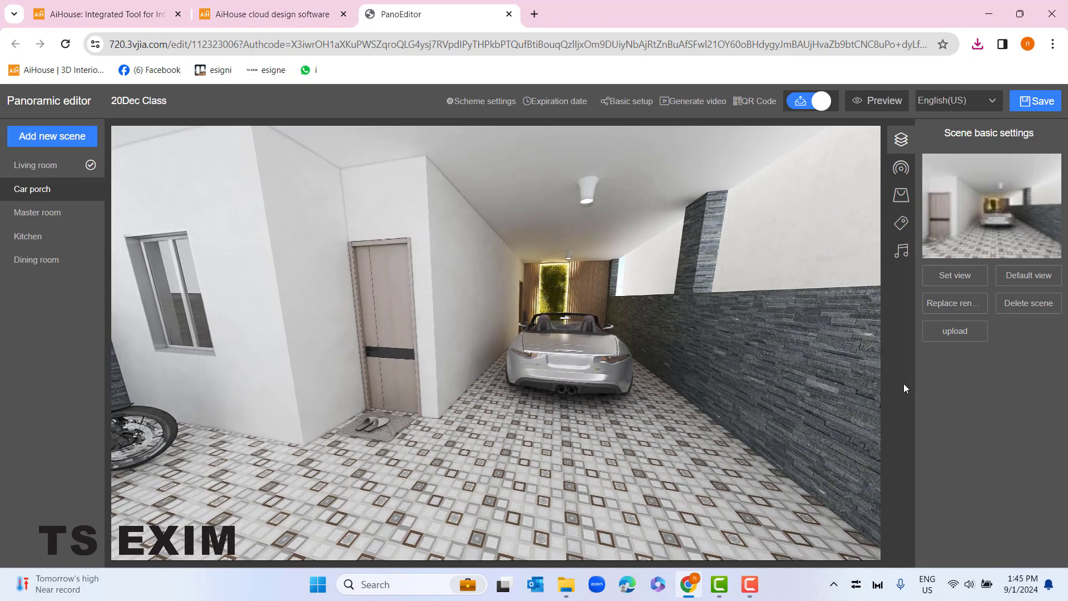
scroll(718, 359, "up", 5)
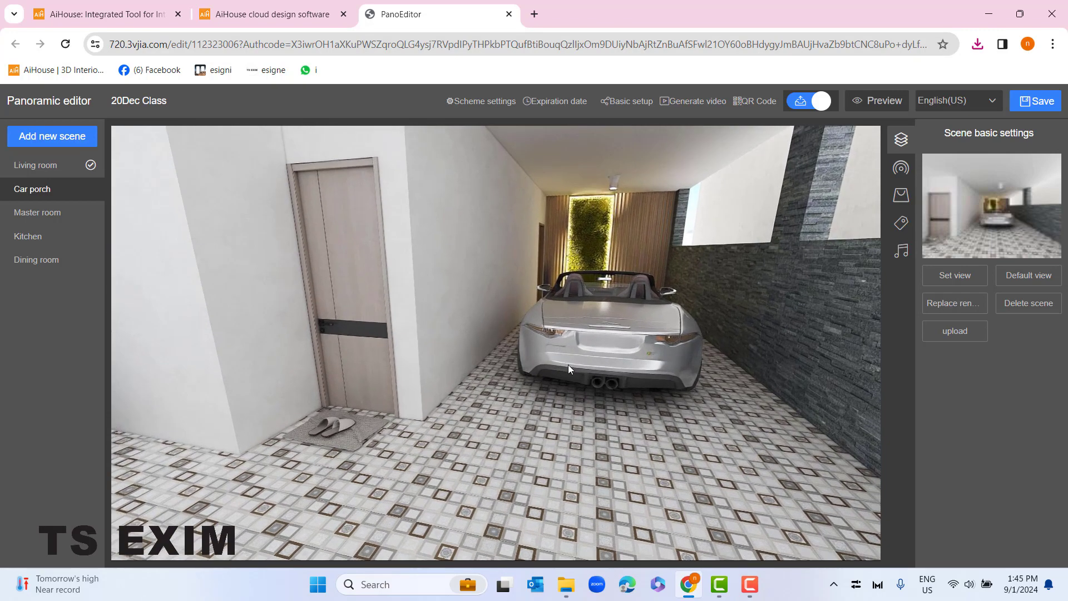
- Switch to roaming hotspot editing, open the Living room scene and look toward the dining area
scroll(573, 376, "down", 3)
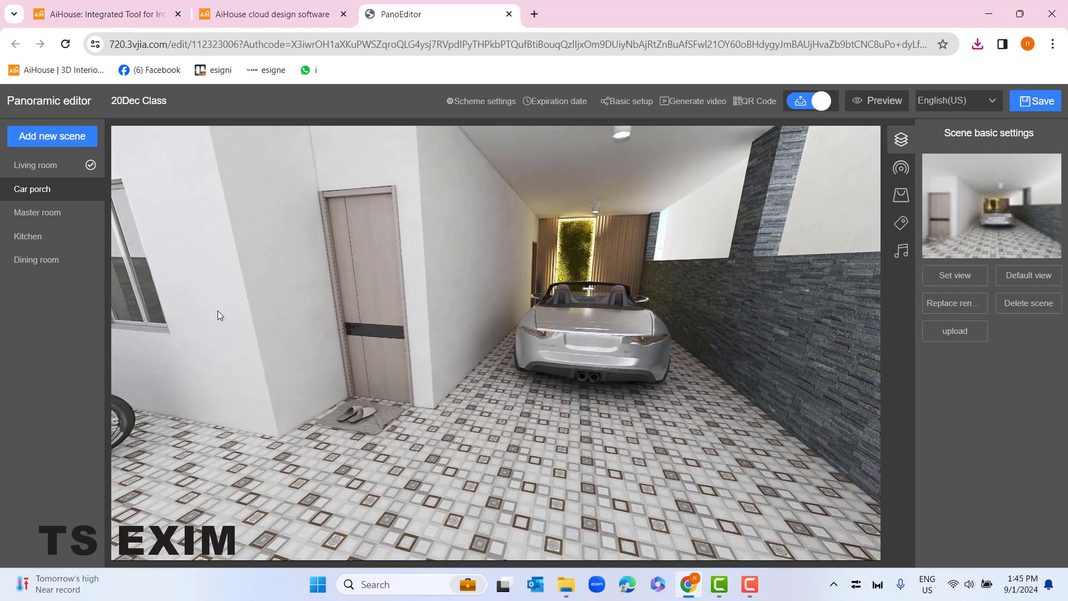
left_click(901, 168)
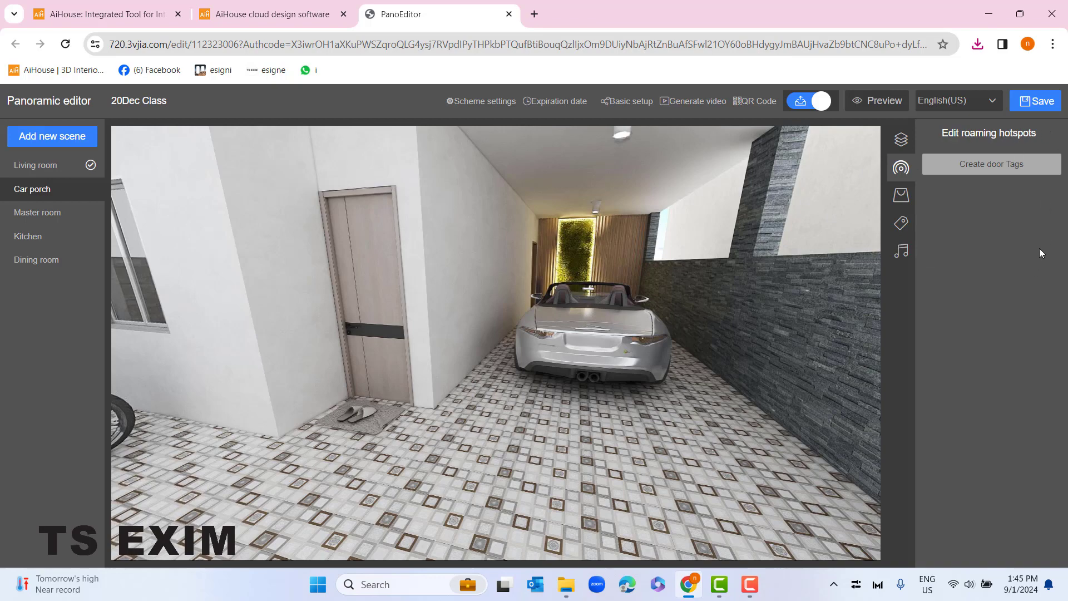
left_click(39, 165)
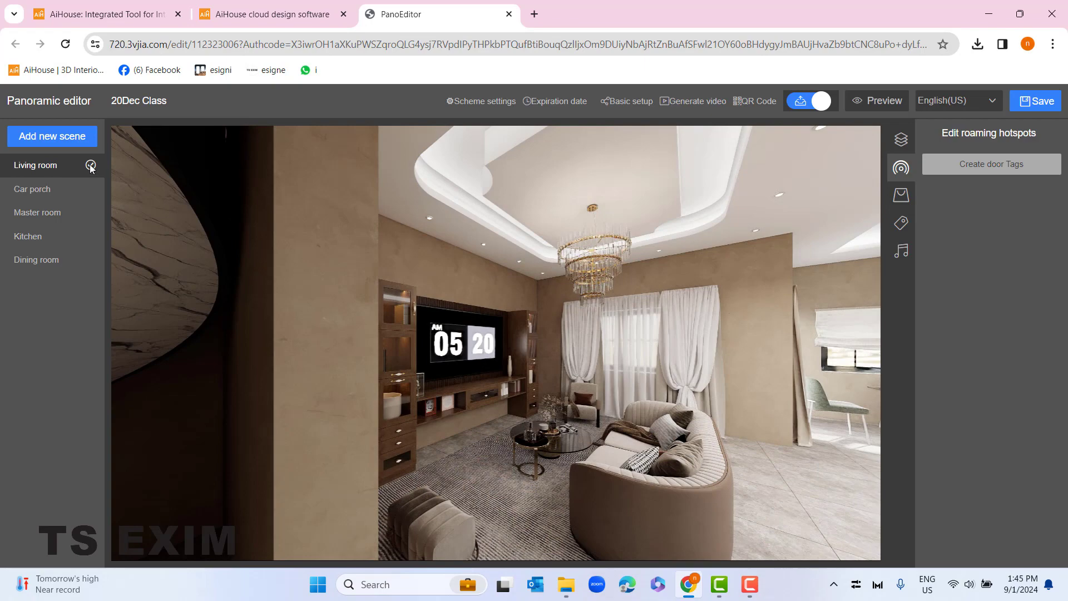
left_click_drag(448, 384, 454, 362)
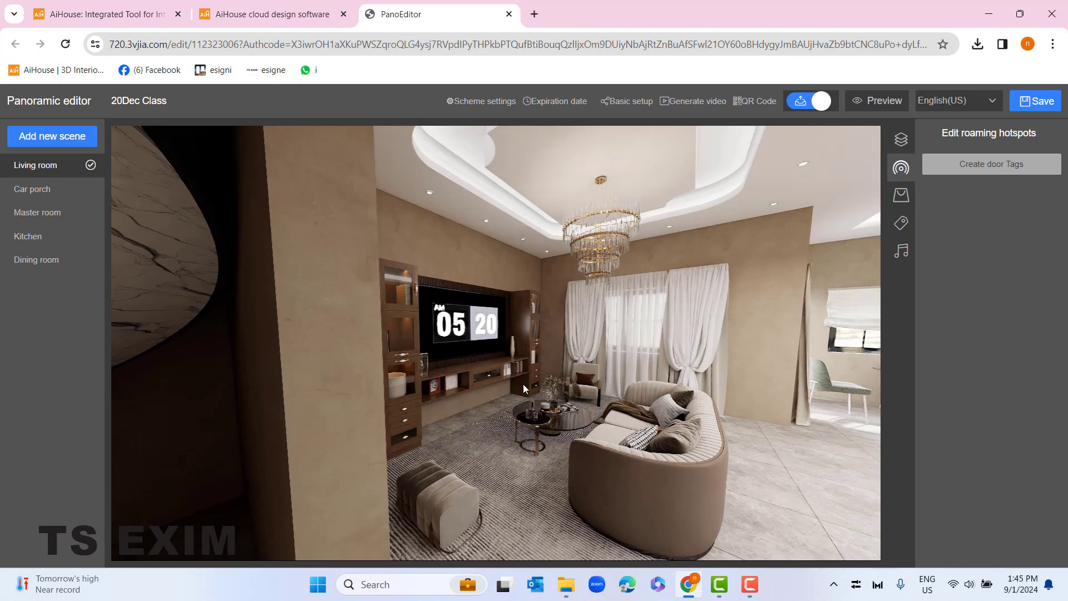
left_click_drag(537, 380, 401, 359)
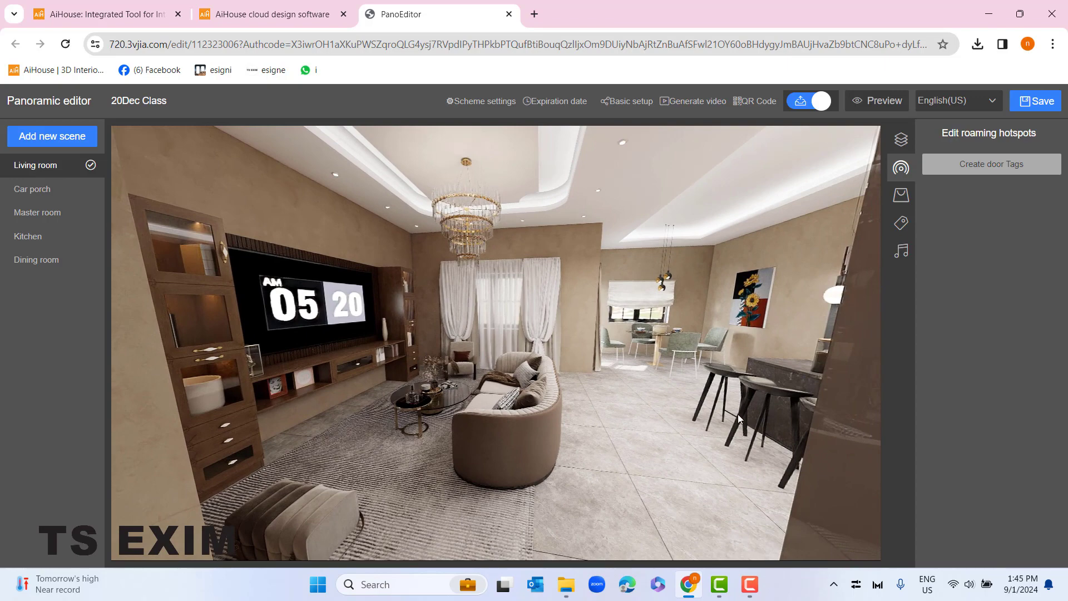
left_click_drag(724, 417, 688, 424)
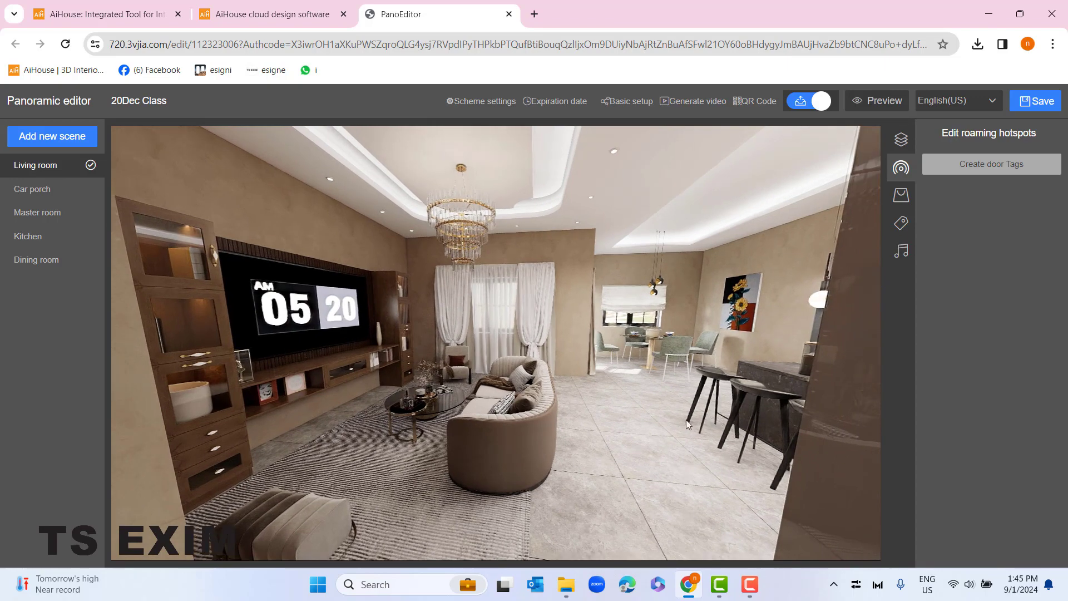
left_click(999, 170)
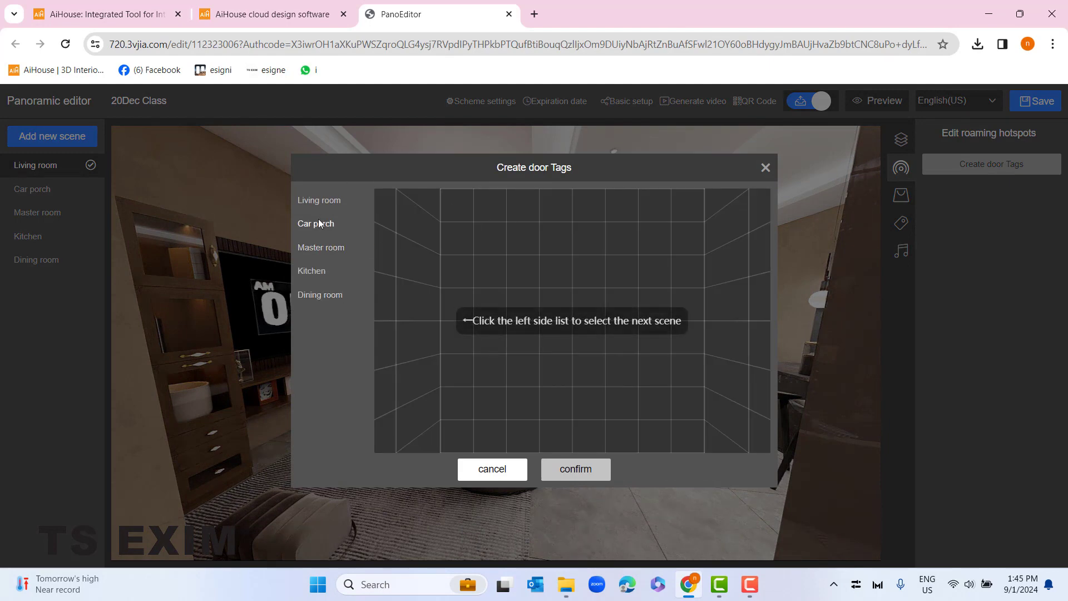
- Place a Kitchen door tag on the living room floor at right with a curved right-turn arrow icon
left_click(316, 271)
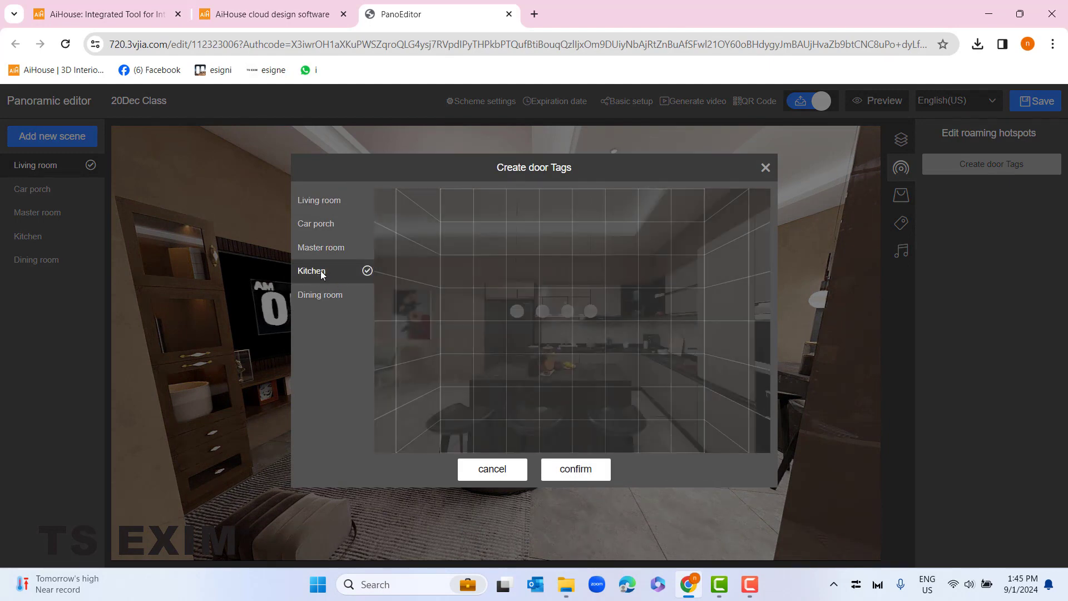
left_click(577, 470)
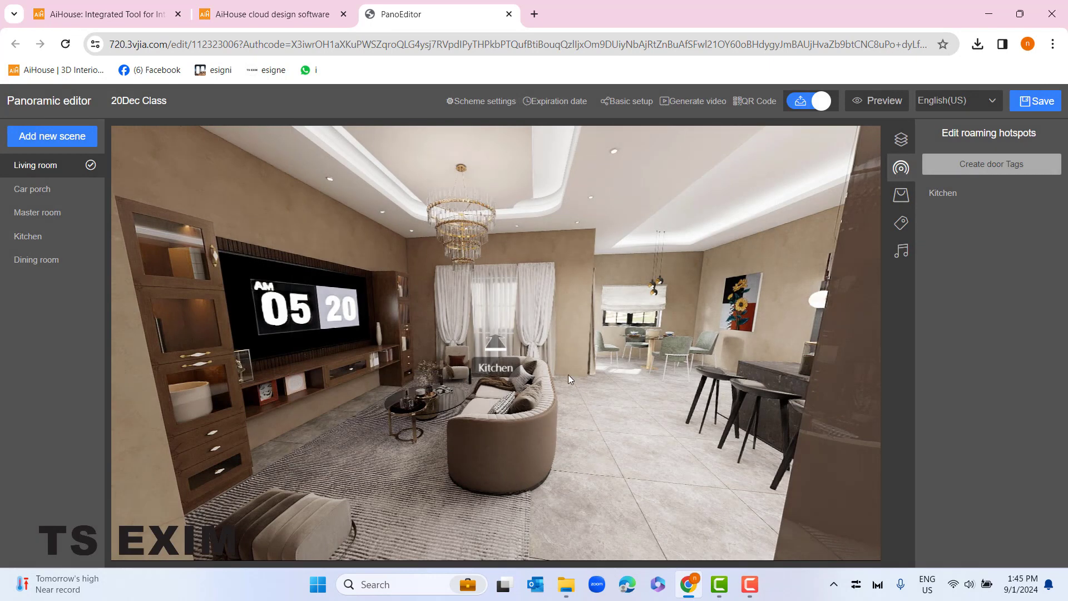
left_click_drag(497, 354, 698, 471)
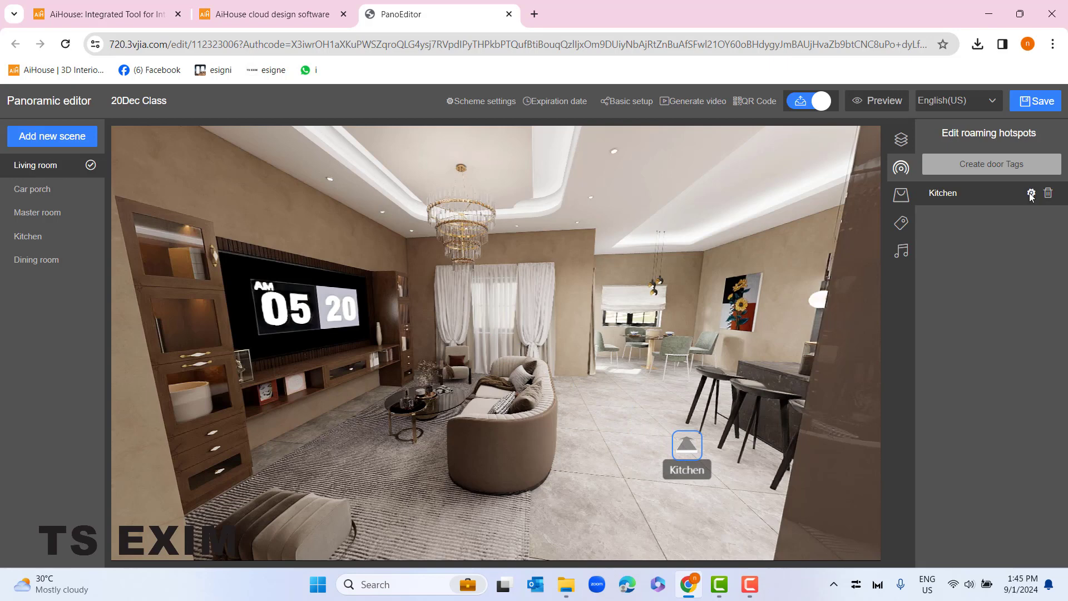
left_click(1031, 194)
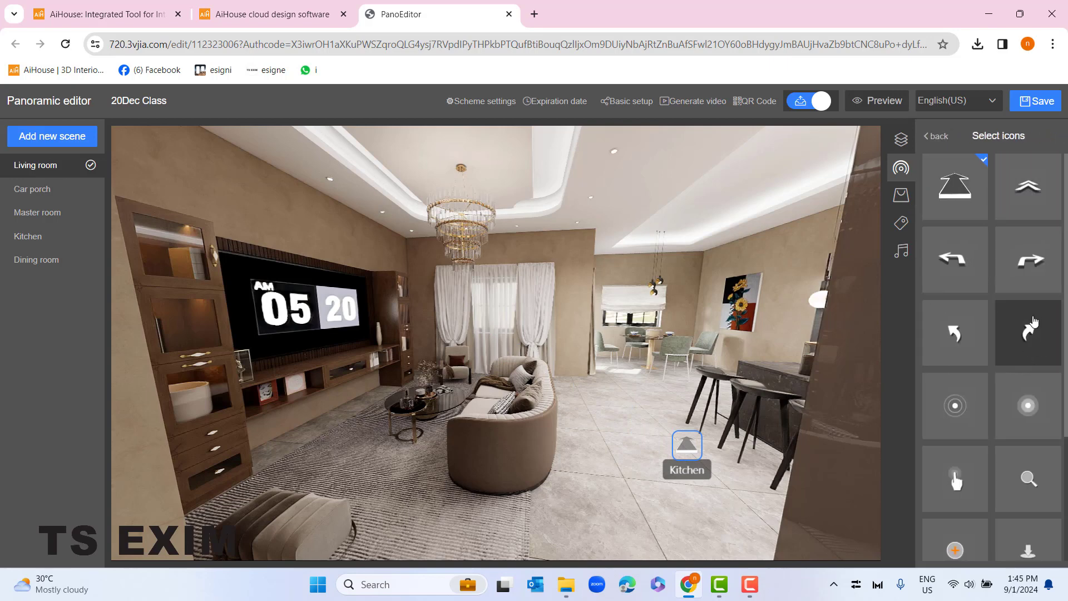
left_click(1038, 323)
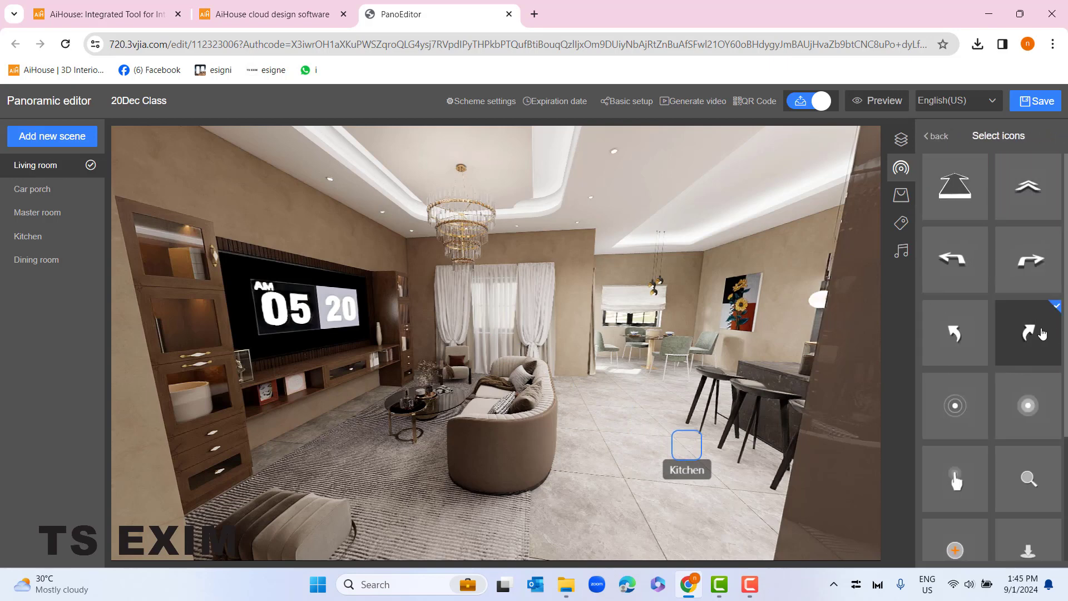
left_click(625, 527)
- Add a Master room door tag in the living room and place it on the spiral staircase
left_click_drag(622, 522, 678, 413)
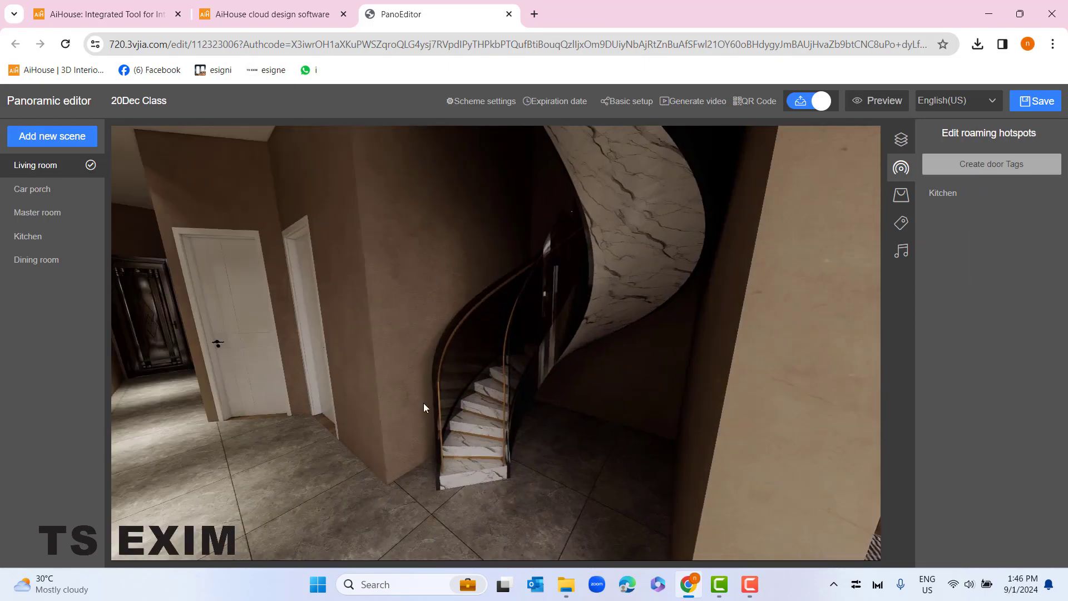
left_click_drag(442, 327, 567, 358)
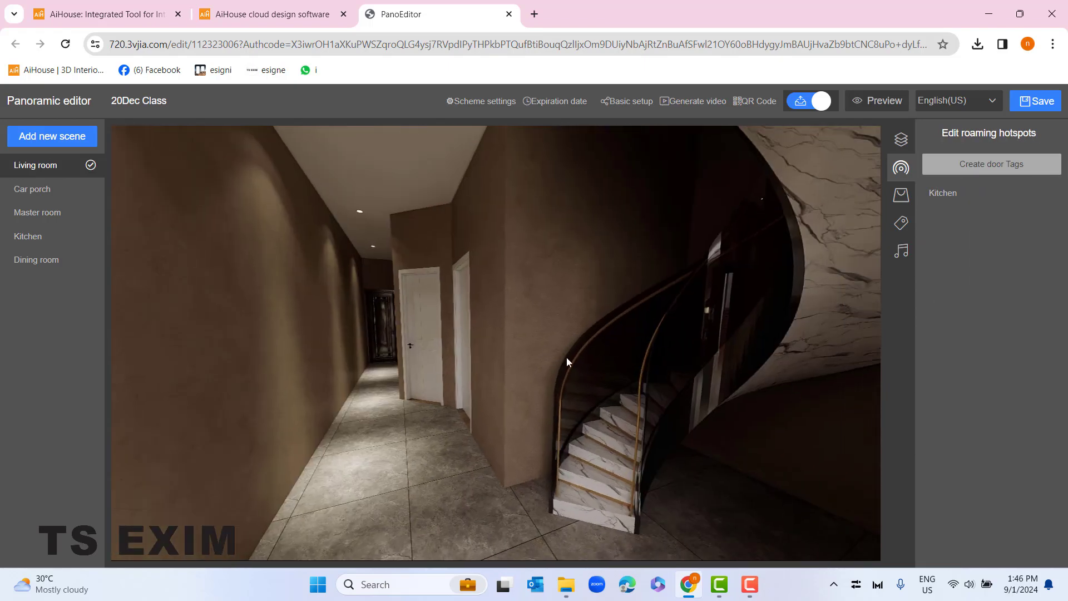
left_click(1019, 171)
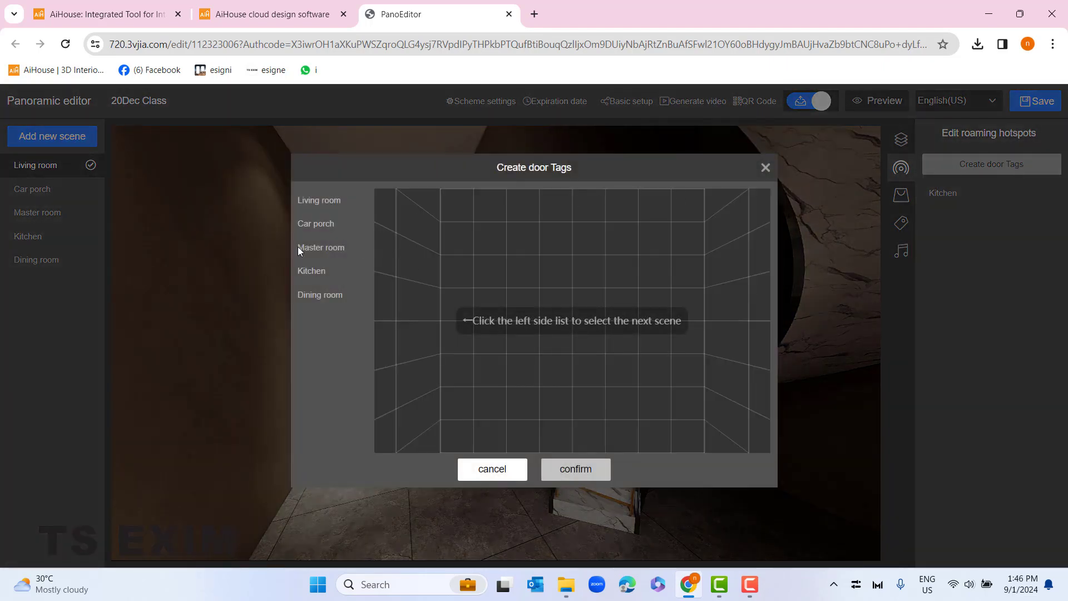
left_click(336, 248)
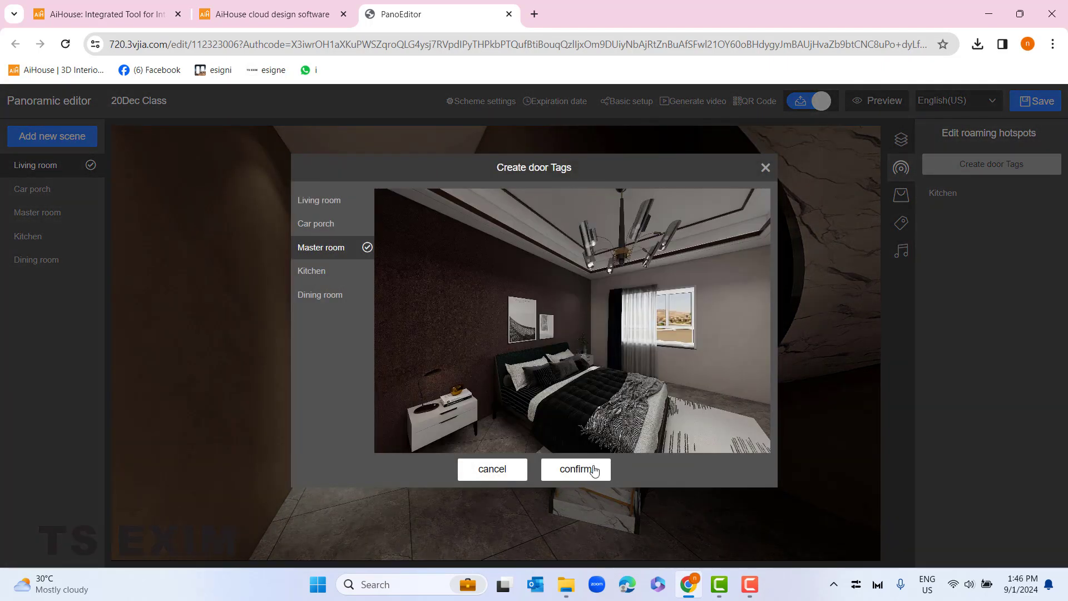
left_click(576, 468)
left_click_drag(496, 349, 600, 428)
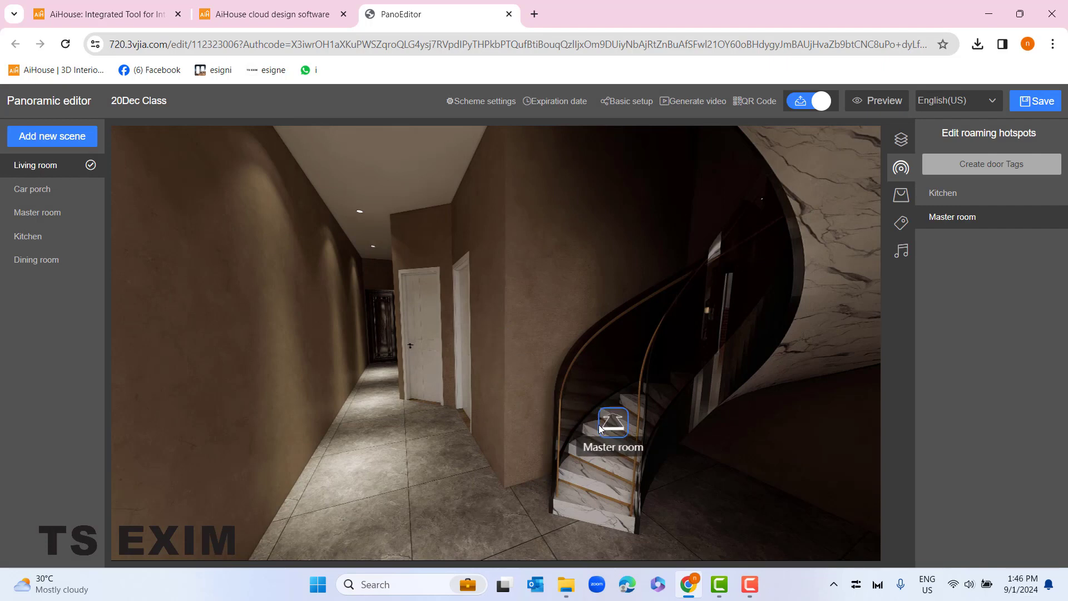
- Give the Master room hotspot a double-chevron icon
left_click(1032, 217)
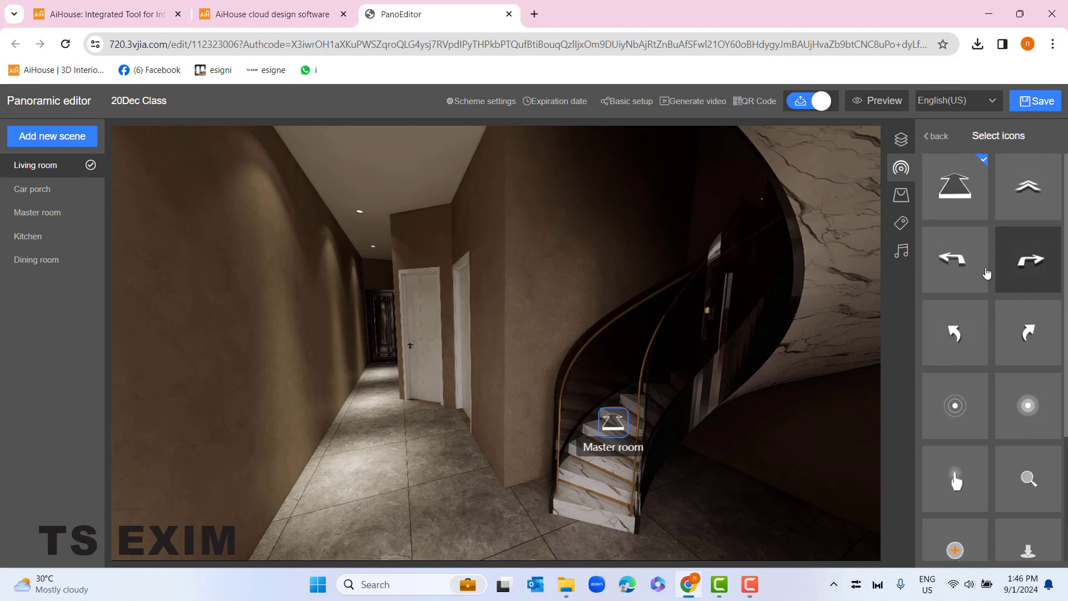
left_click(1042, 210)
left_click_drag(768, 428, 713, 425)
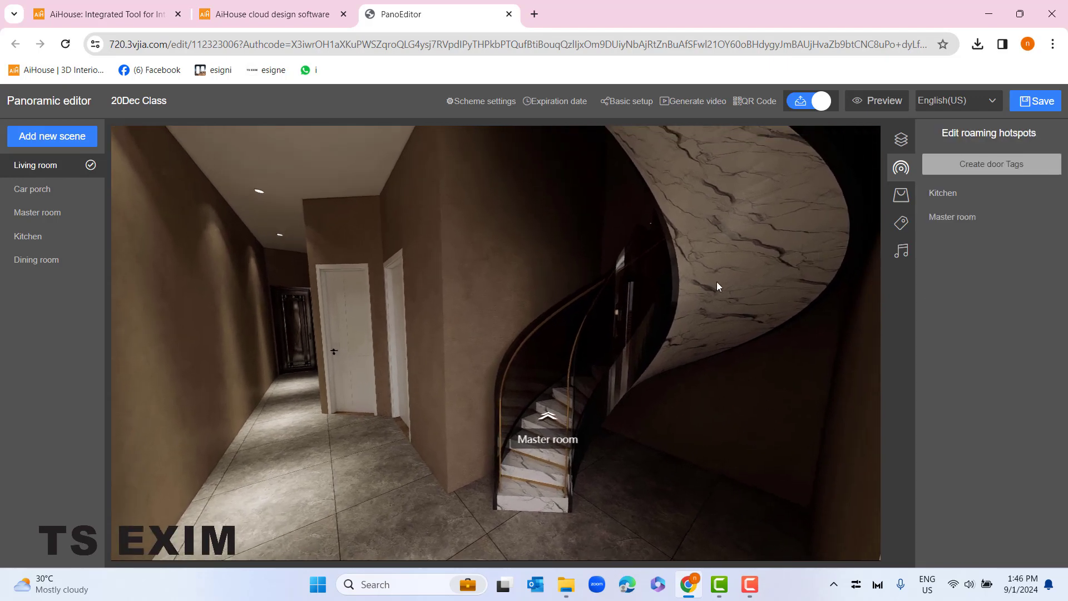
- Add a Car porch door tag down the left hallway with a double-chevron icon
left_click(970, 166)
left_click(334, 224)
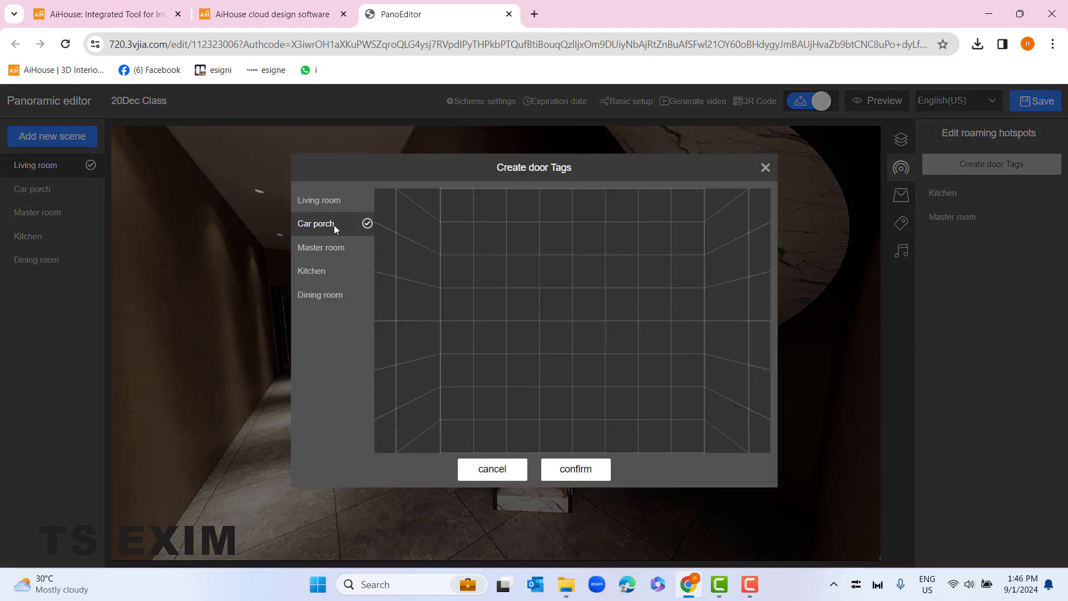
left_click(556, 467)
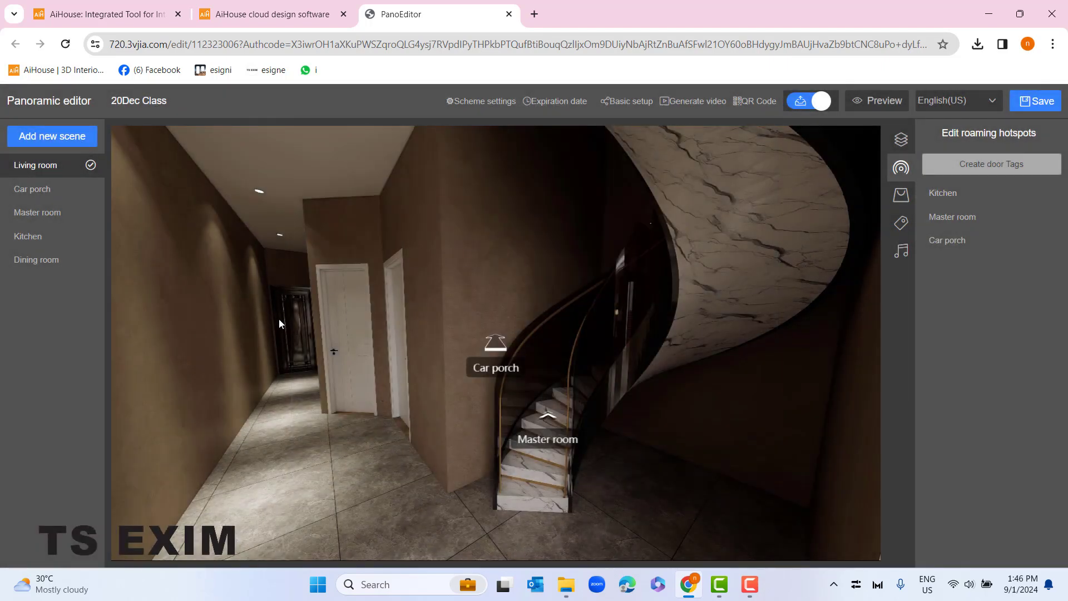
left_click_drag(493, 346, 295, 376)
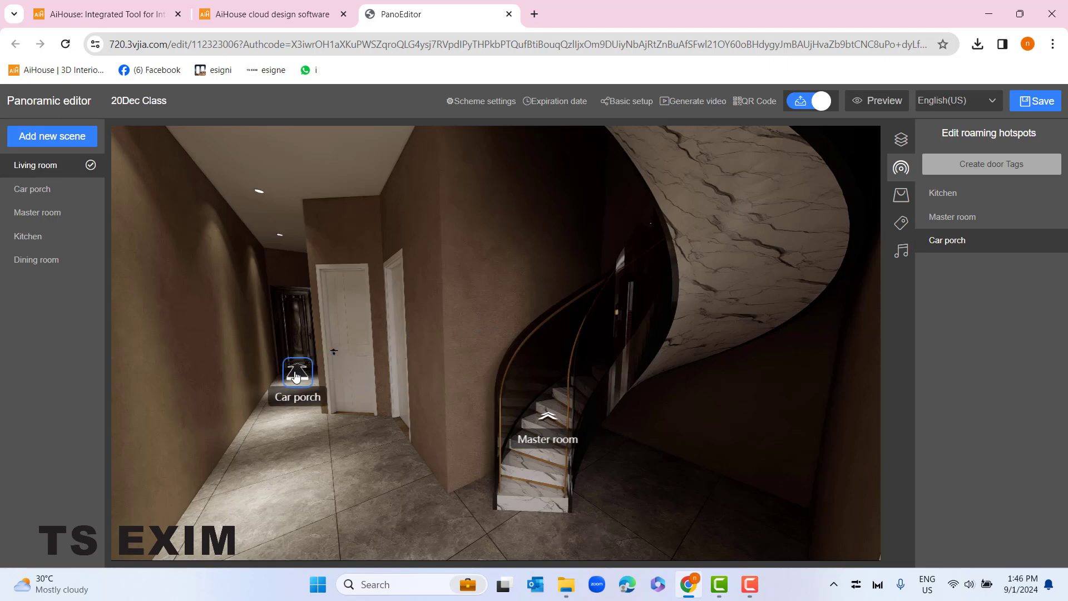
left_click(1031, 240)
left_click(1028, 186)
- Change the Master room hotspot's icon to a right-curve arrow
left_click(550, 416)
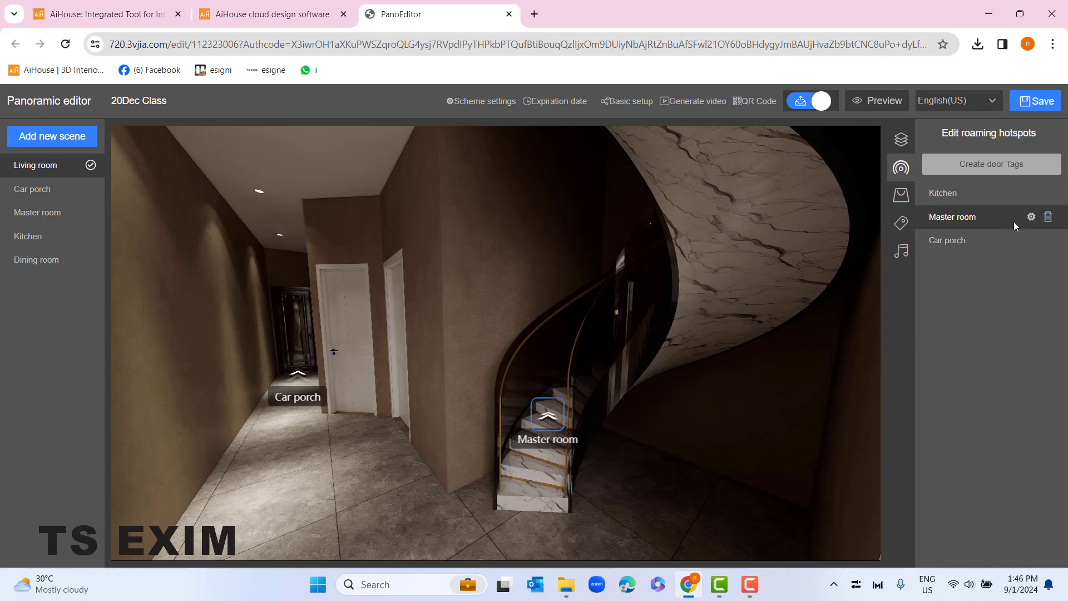
left_click(1031, 217)
left_click(1028, 332)
left_click_drag(674, 421, 421, 374)
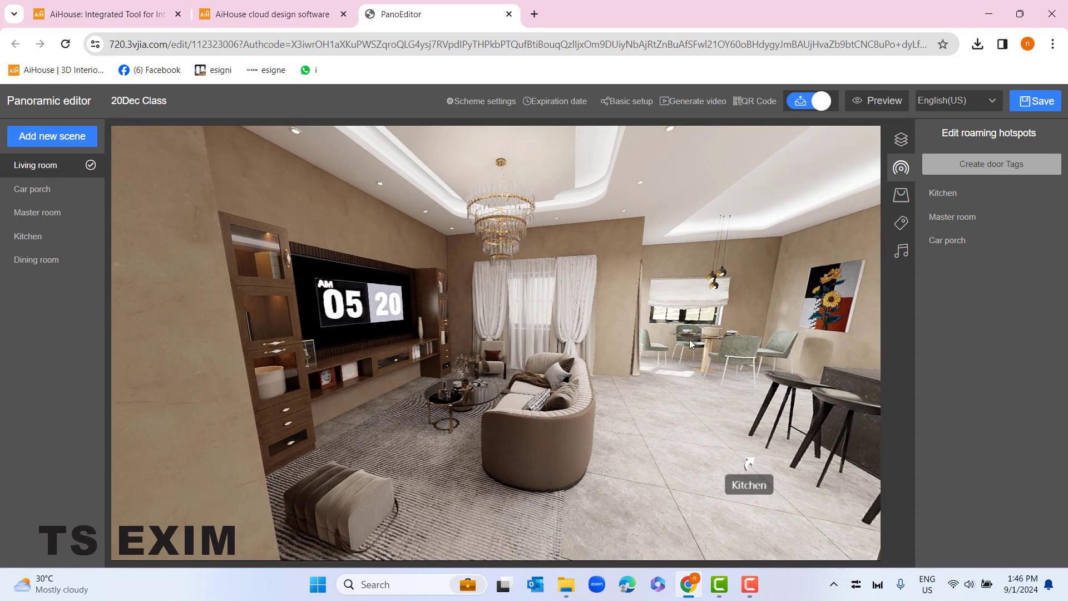
left_click_drag(690, 340, 641, 346)
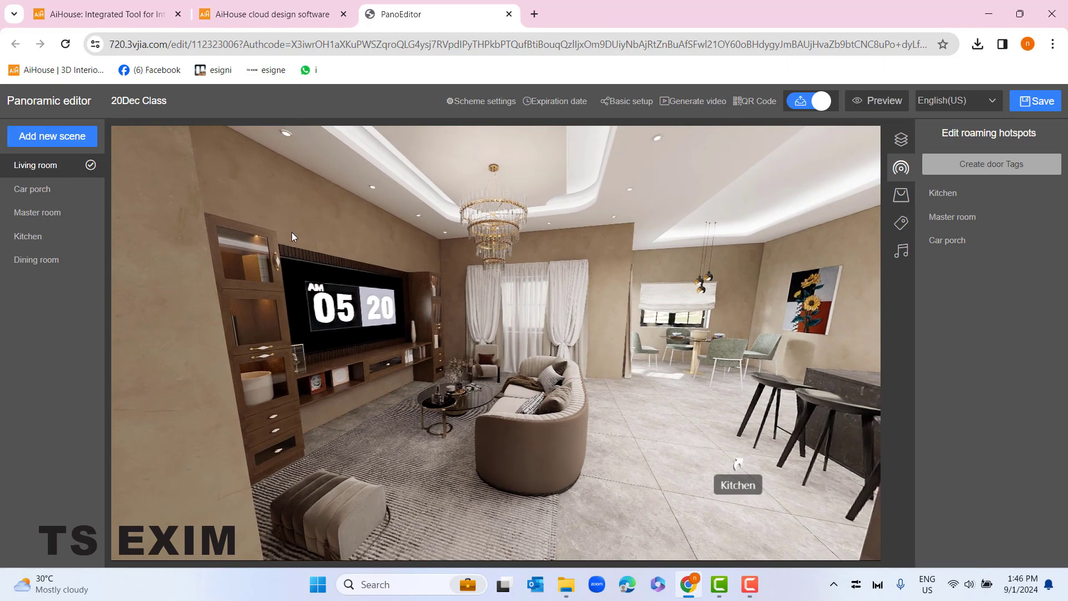
left_click(52, 189)
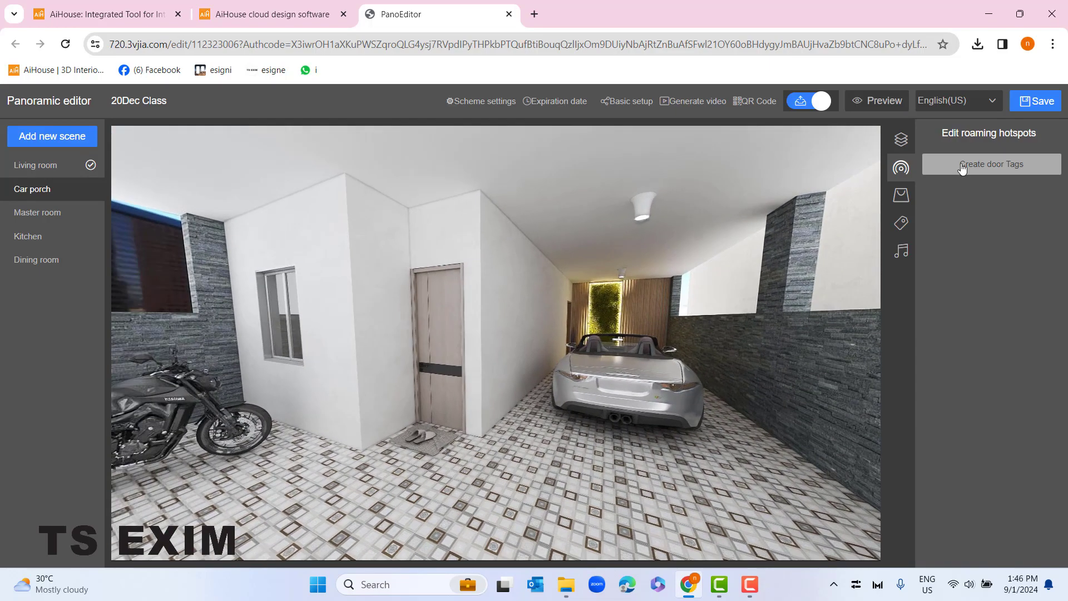
- Place a Living room door tag at the base of the car porch door with a circle icon
left_click(962, 165)
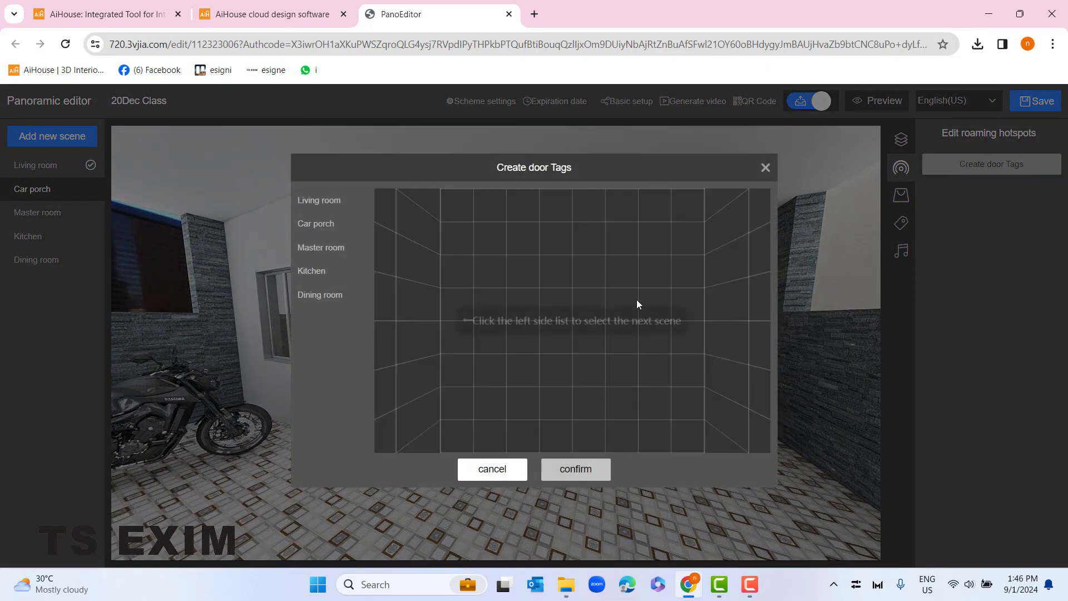
left_click(328, 200)
left_click(606, 467)
left_click_drag(507, 349, 439, 404)
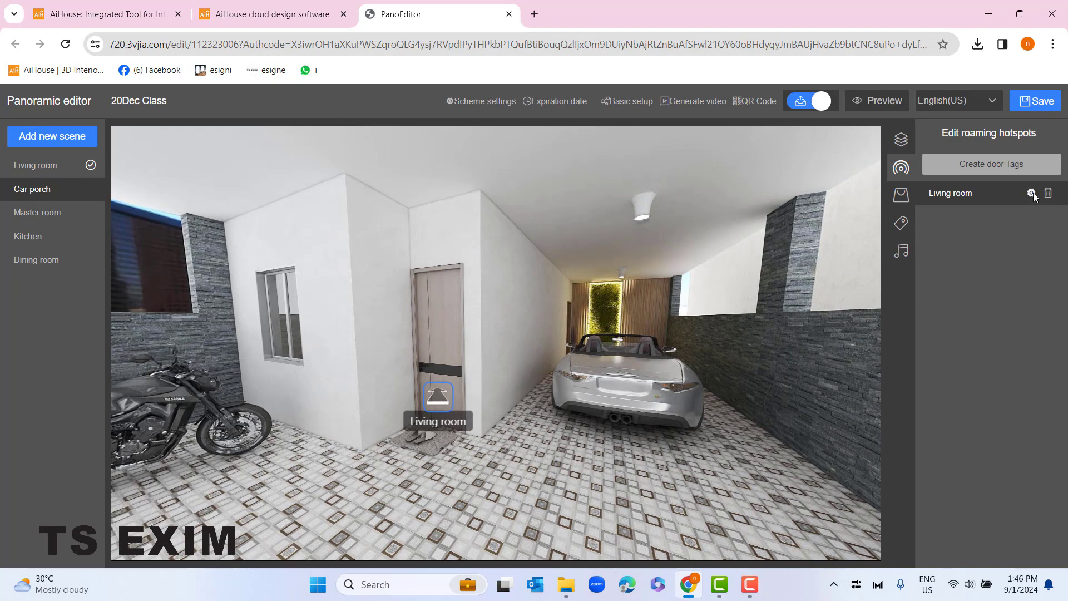
left_click(1032, 193)
left_click(955, 406)
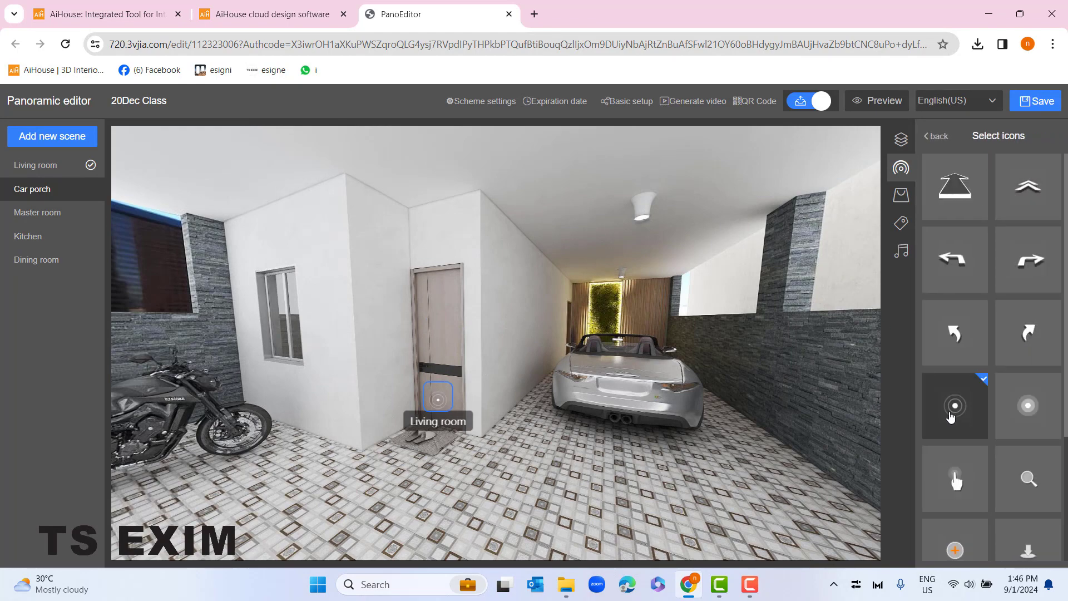
left_click_drag(619, 418, 508, 451)
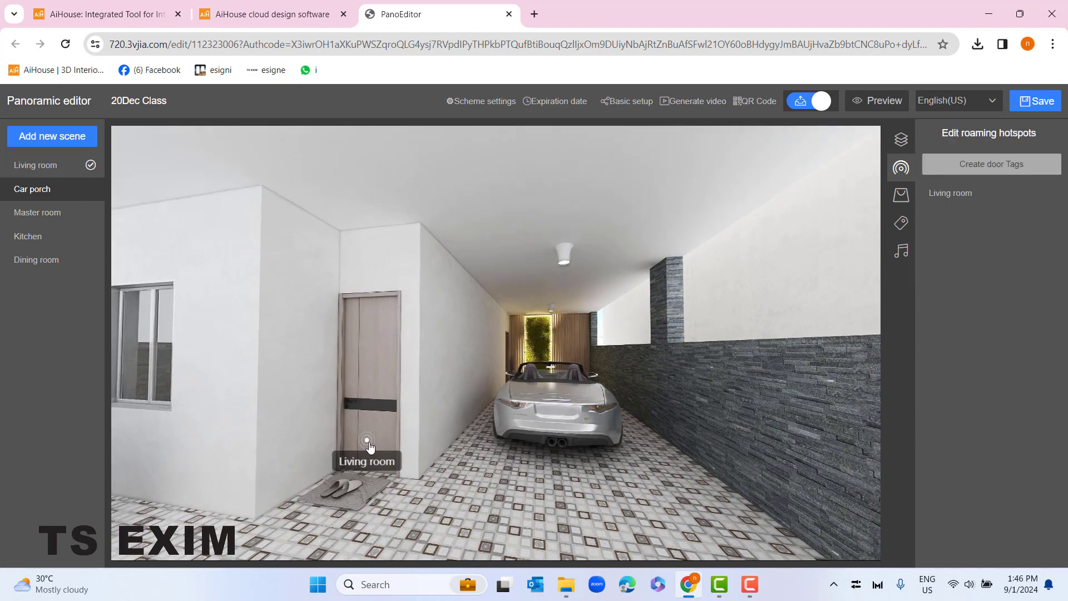
- In the Master room scene, add a Living room door tag on the bedroom door
left_click(49, 218)
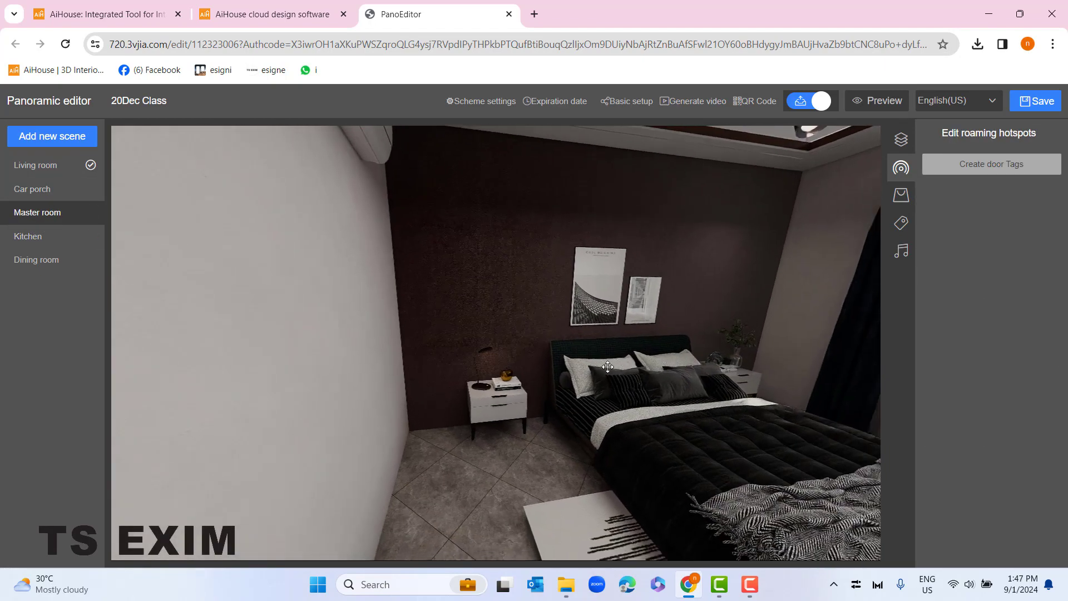
left_click_drag(608, 367, 534, 340)
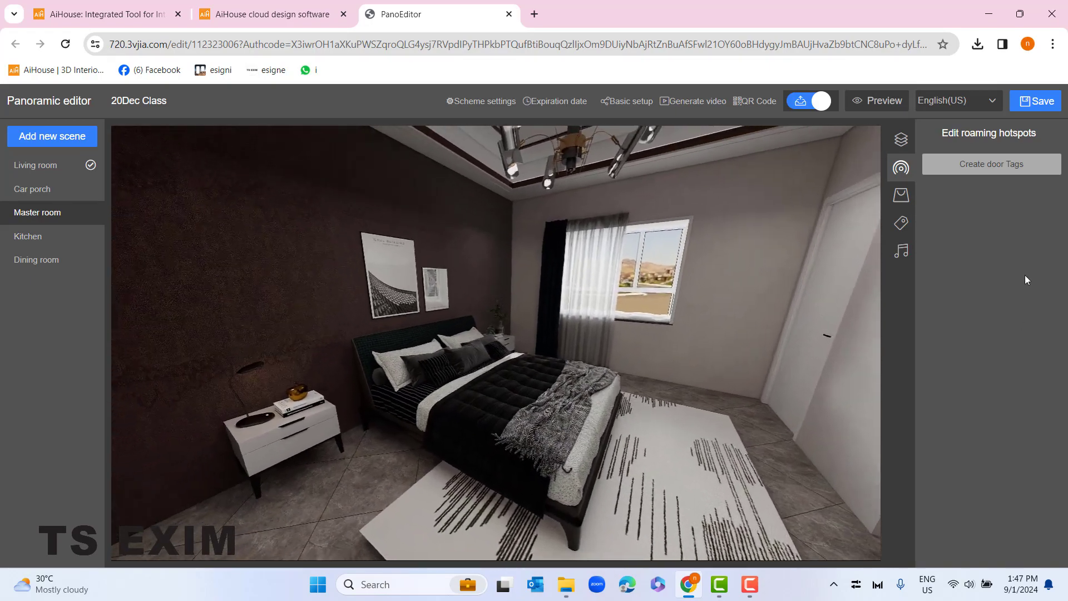
left_click(1006, 171)
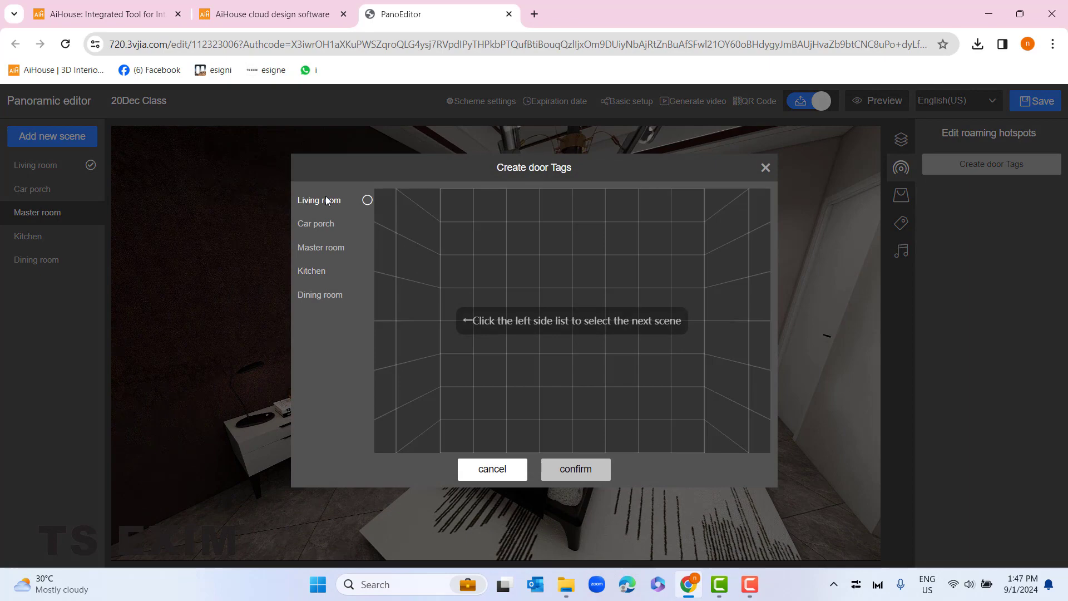
left_click(327, 200)
left_click(602, 469)
left_click_drag(532, 372, 450, 356)
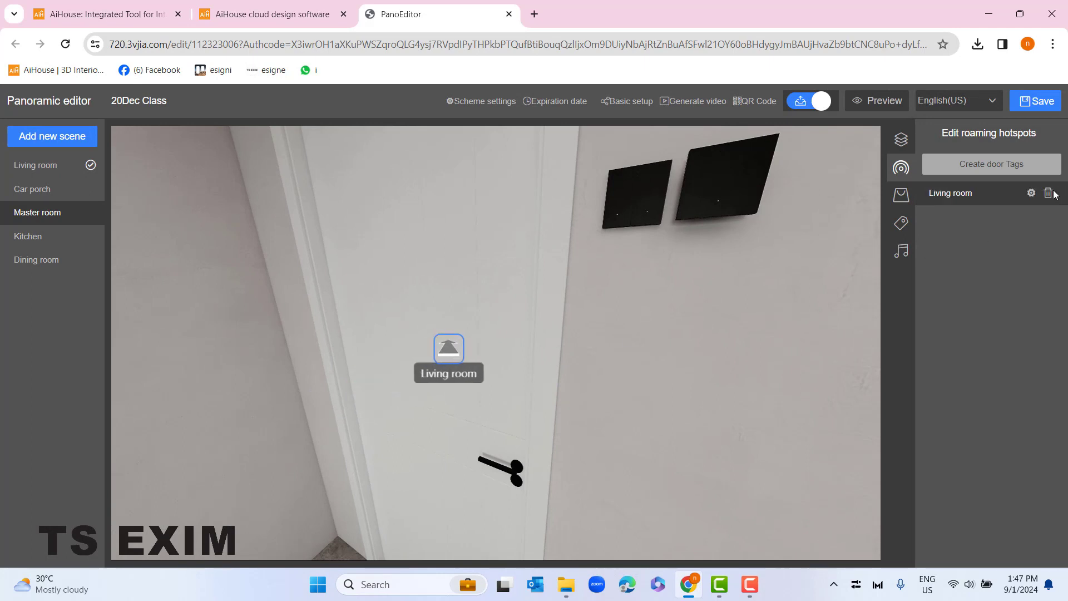
- Give that hotspot a down-chevron icon and return to the Living room scene
left_click(1031, 193)
scroll(979, 422, "down", 3)
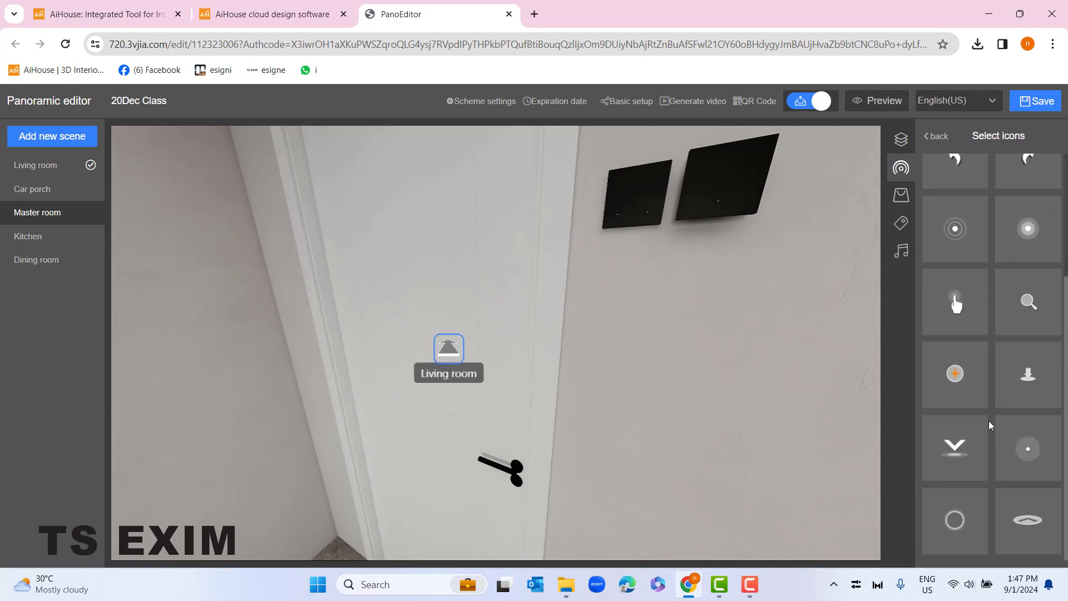
left_click(974, 455)
left_click_drag(538, 443, 567, 503)
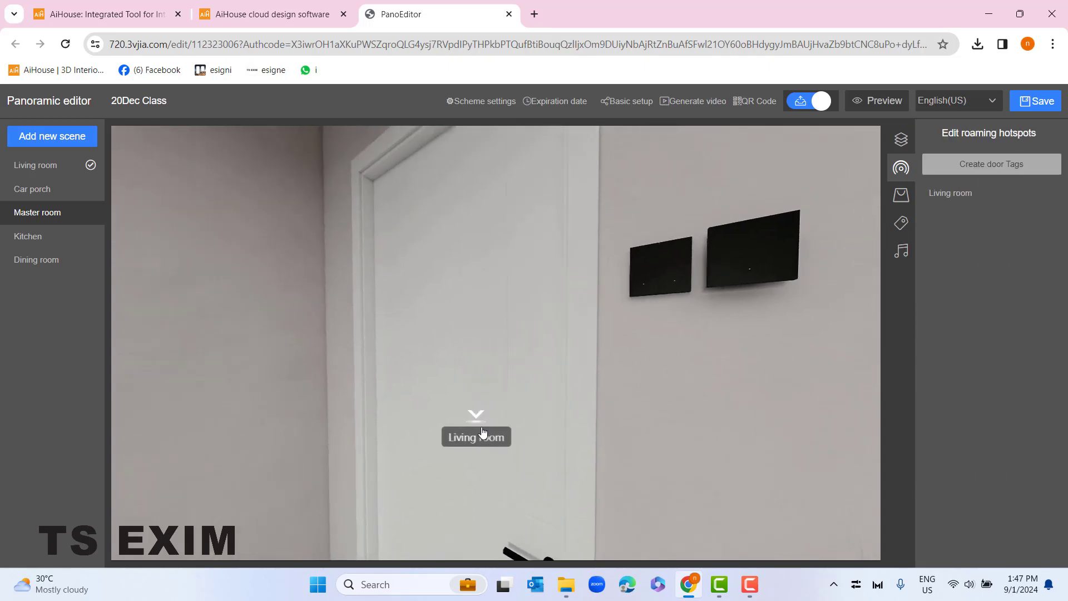
left_click_drag(508, 431, 653, 391)
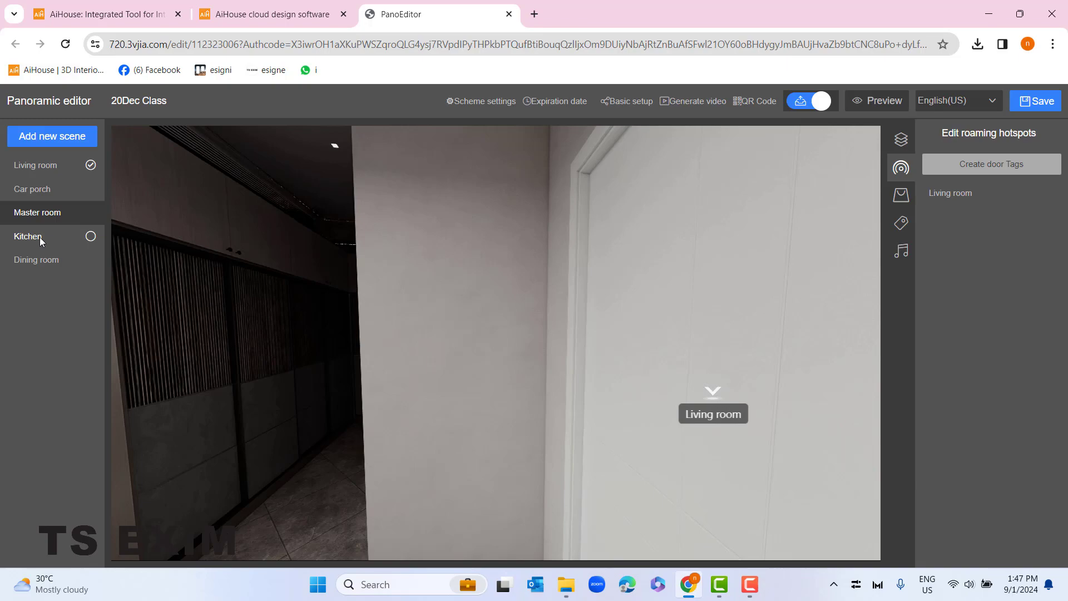
left_click(43, 167)
left_click_drag(324, 359, 133, 358)
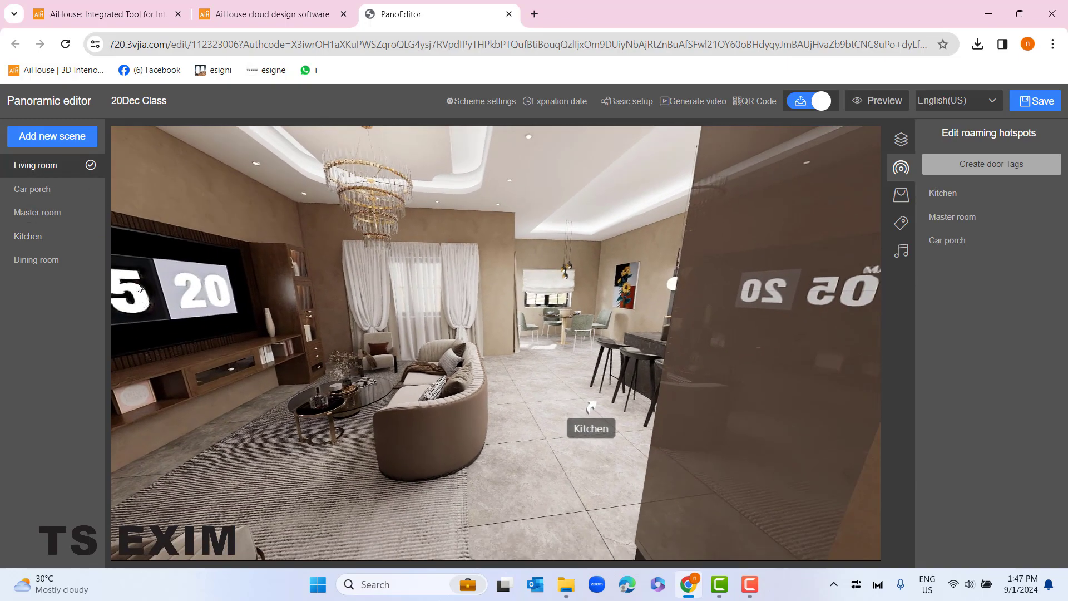
- In the Kitchen scene, add a Dining room door tag beside the dining chairs
left_click(30, 246)
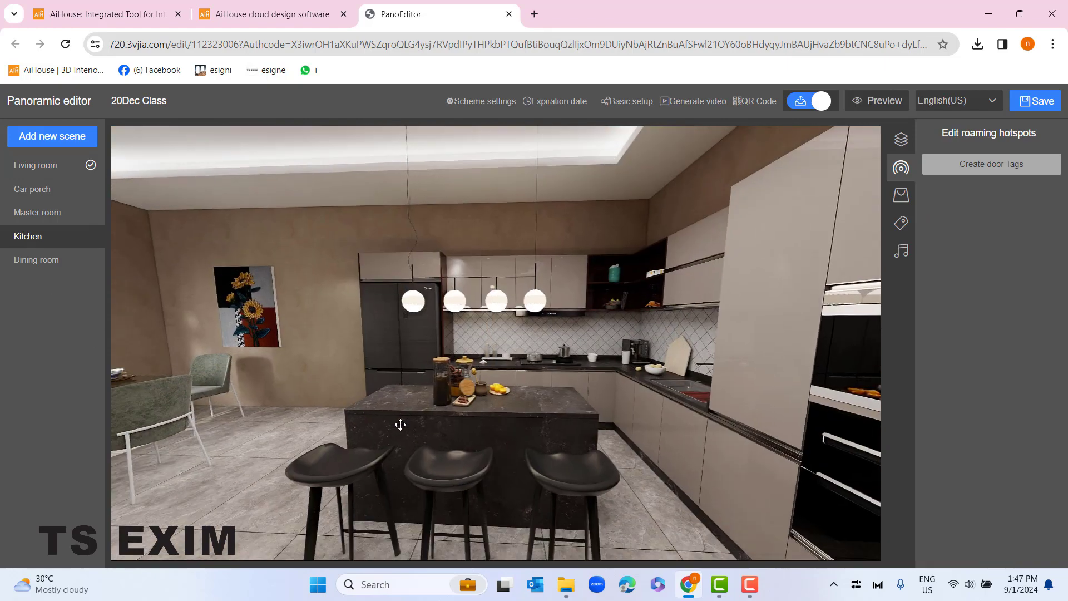
left_click_drag(603, 473, 597, 465)
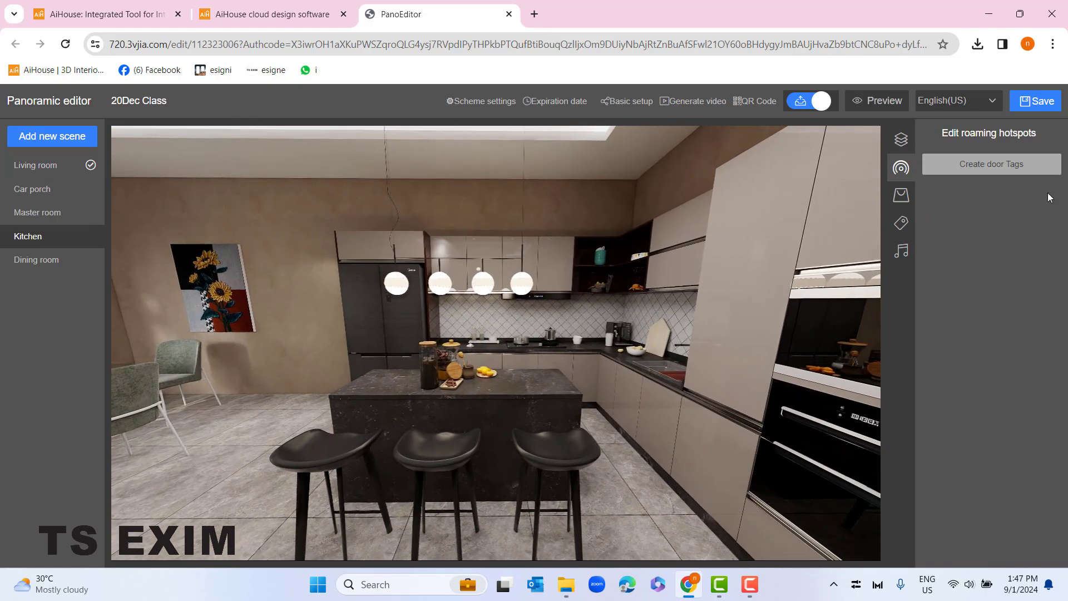
left_click(1023, 174)
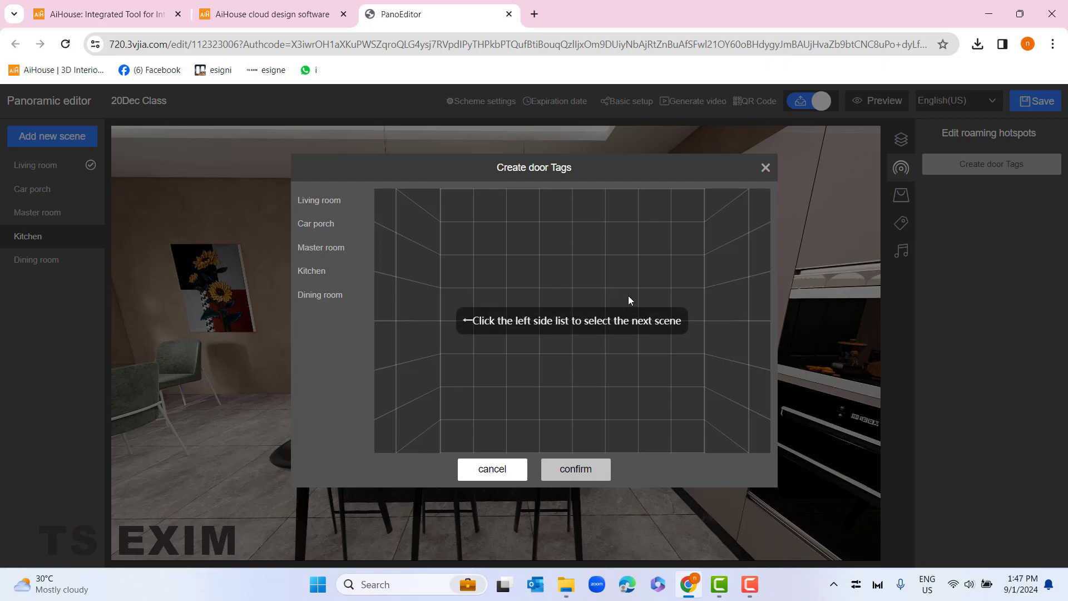
left_click(328, 294)
left_click(574, 468)
left_click_drag(567, 425, 606, 389)
left_click_drag(356, 425, 330, 389)
- Give the Dining room hotspot a curved-arrow icon
left_click(1031, 192)
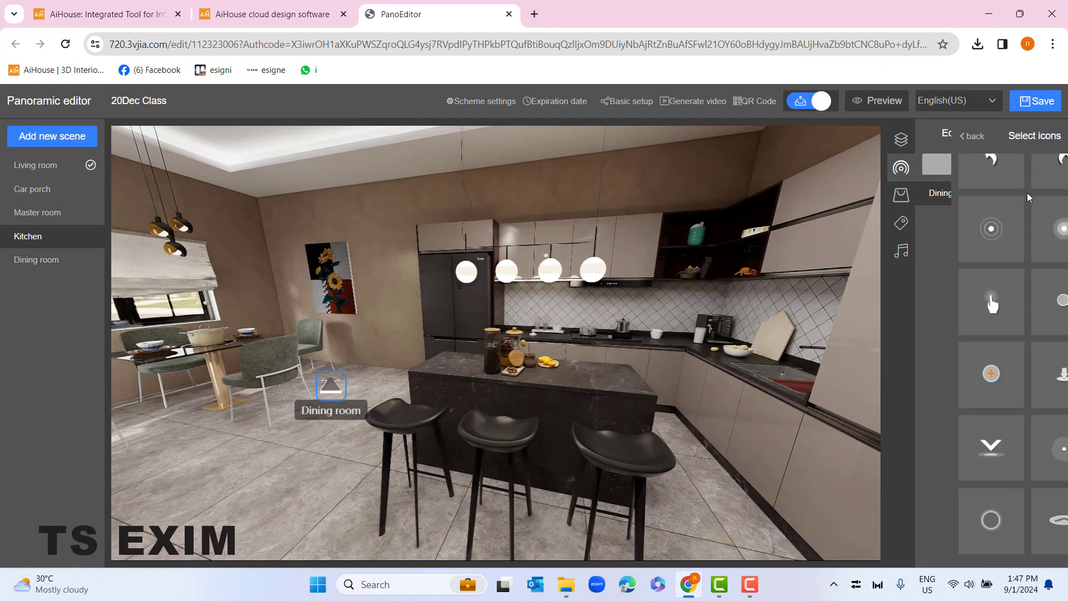
left_click(954, 167)
left_click_drag(594, 479, 523, 463)
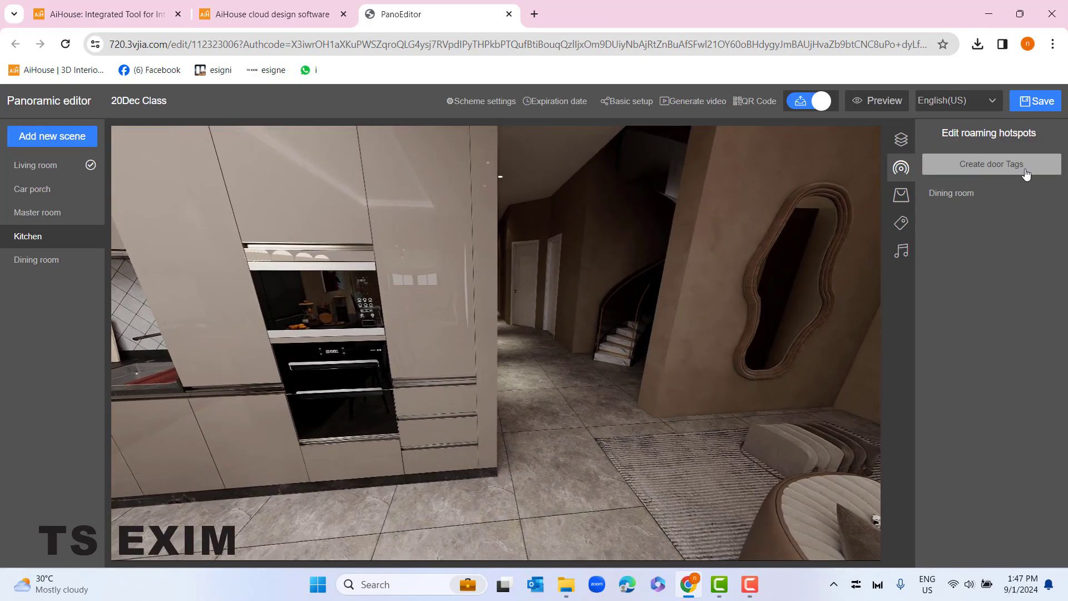
- Add a Living room door tag on the kitchen floor facing the hallway
left_click(1026, 175)
left_click(364, 202)
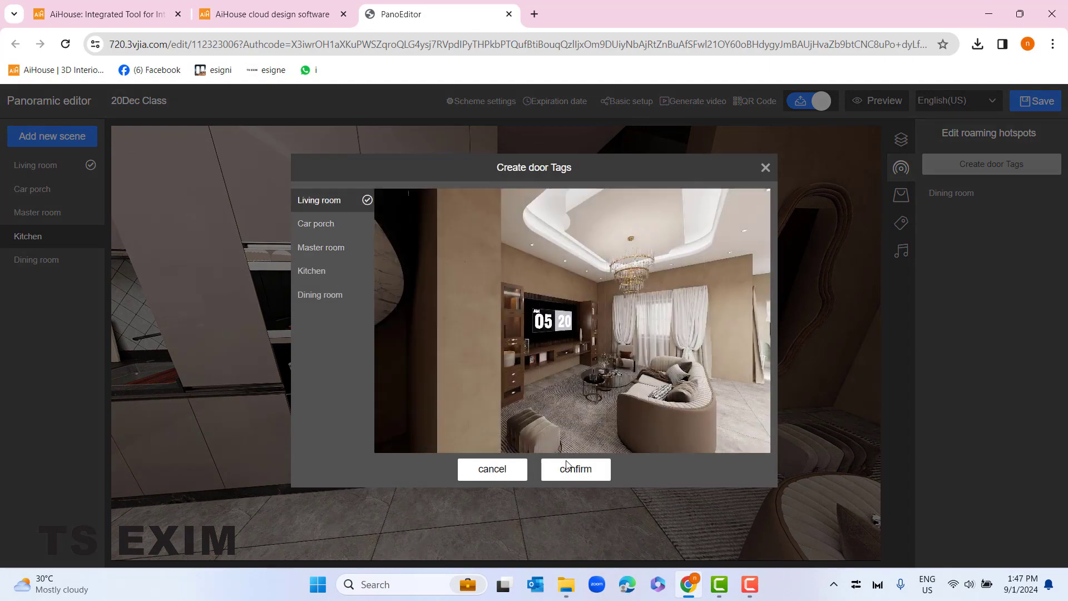
left_click(566, 467)
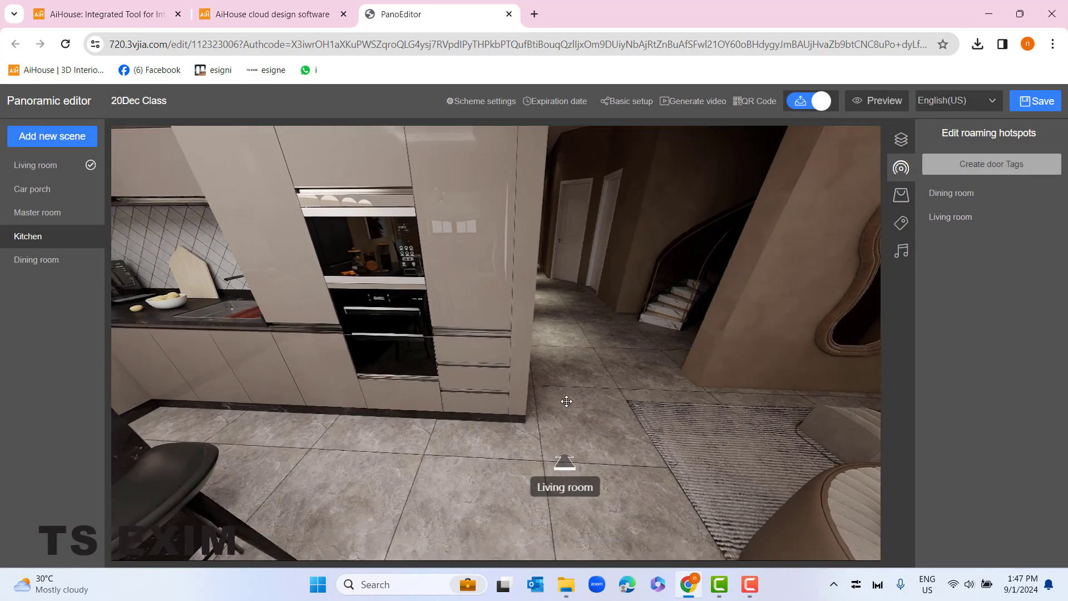
left_click_drag(566, 401, 484, 452)
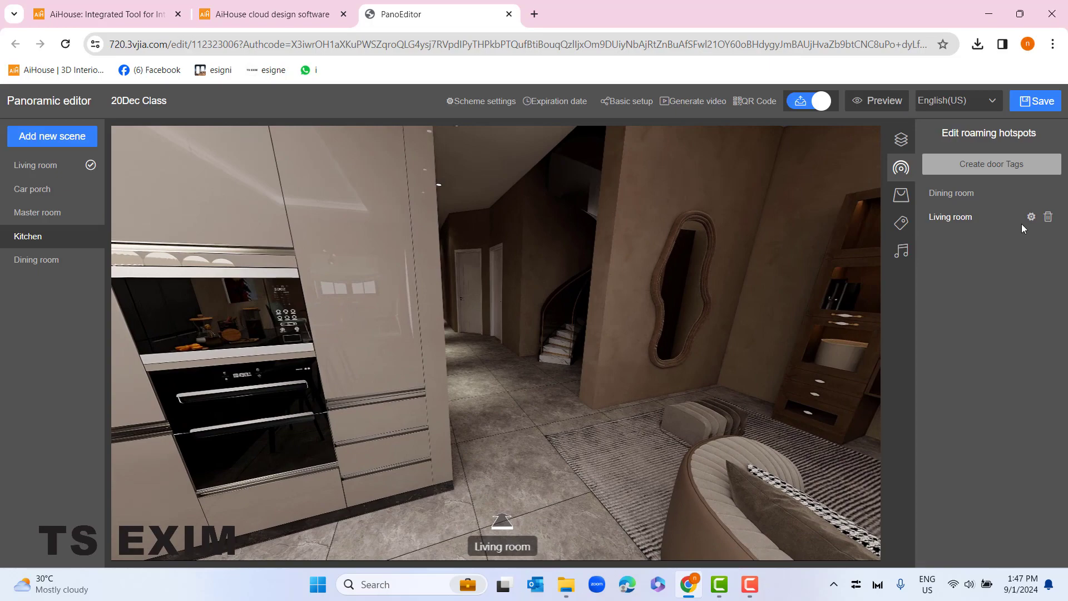
left_click(1030, 216)
left_click_drag(680, 401, 518, 415)
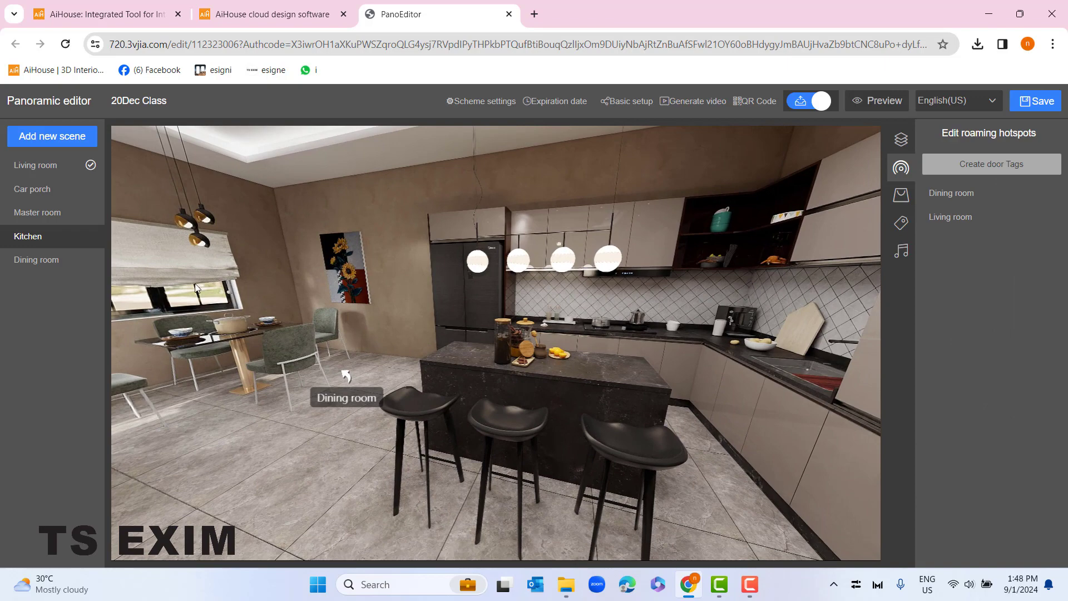
- Switch to the Dining room scene, face the table, and begin a new door tag
left_click(21, 263)
mouse_move(339, 478)
left_mouse_down()
mouse_move(431, 422)
mouse_move(501, 423)
mouse_move(517, 445)
mouse_move(529, 416)
mouse_move(564, 437)
left_mouse_up()
left_click(991, 163)
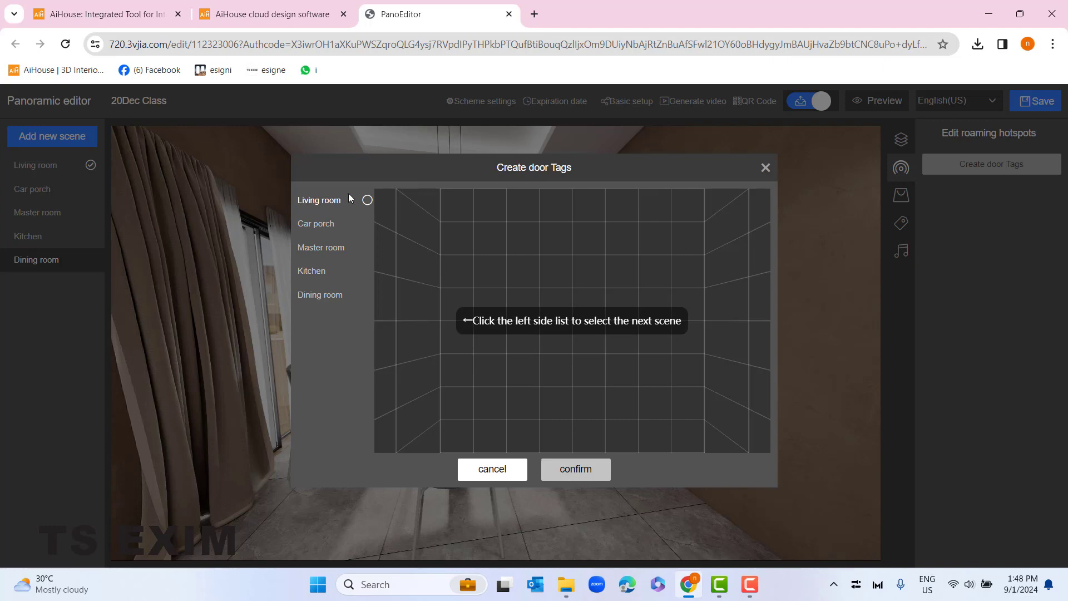
- Place a Kitchen door tag on the dining room floor with a curved-arrow icon
left_click(349, 269)
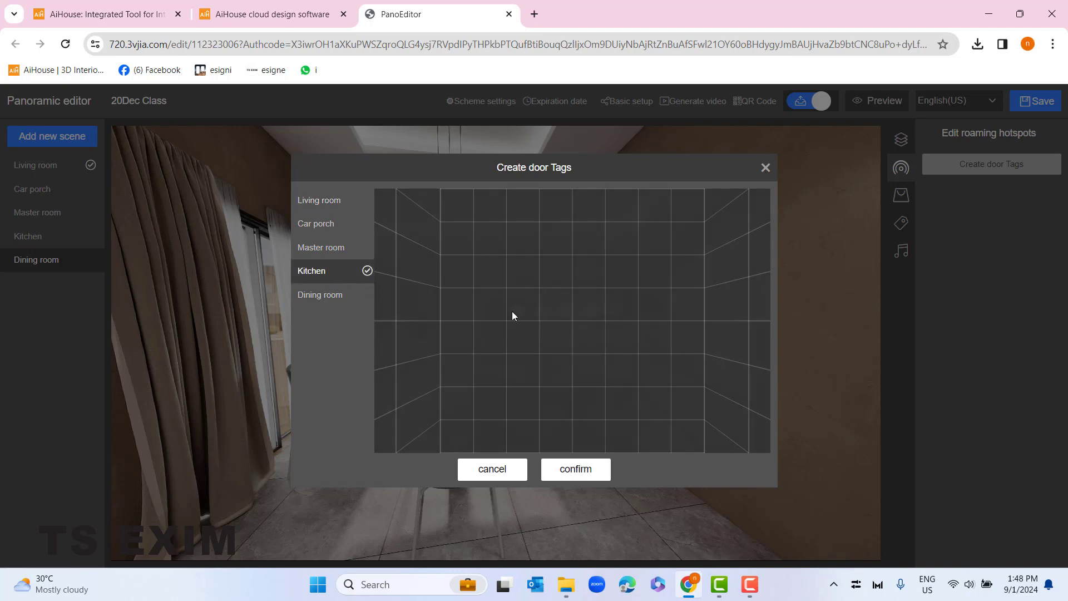
left_click(577, 469)
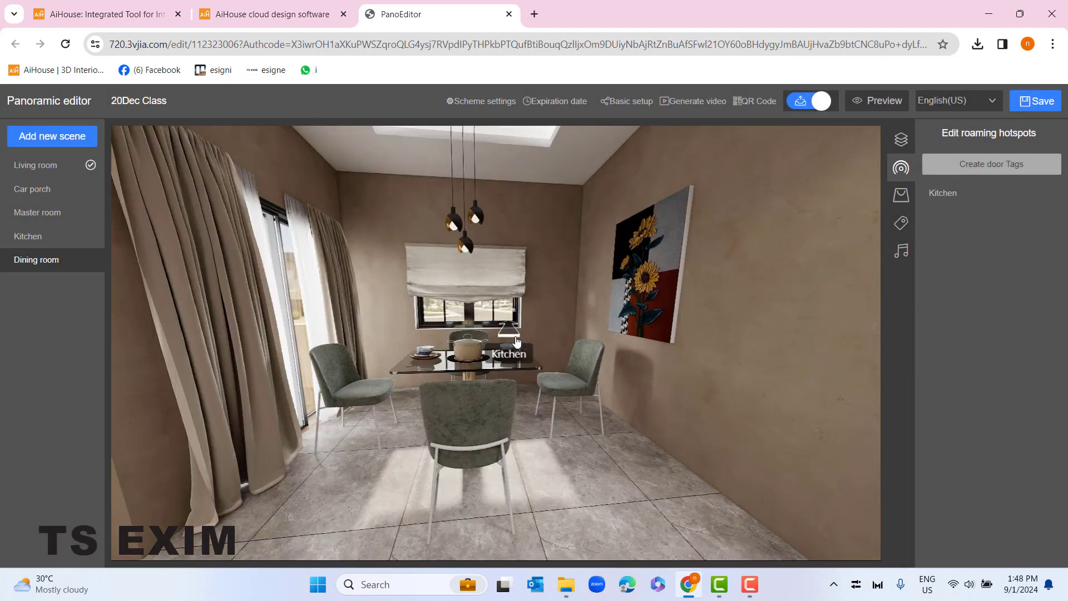
left_click_drag(516, 341, 597, 471)
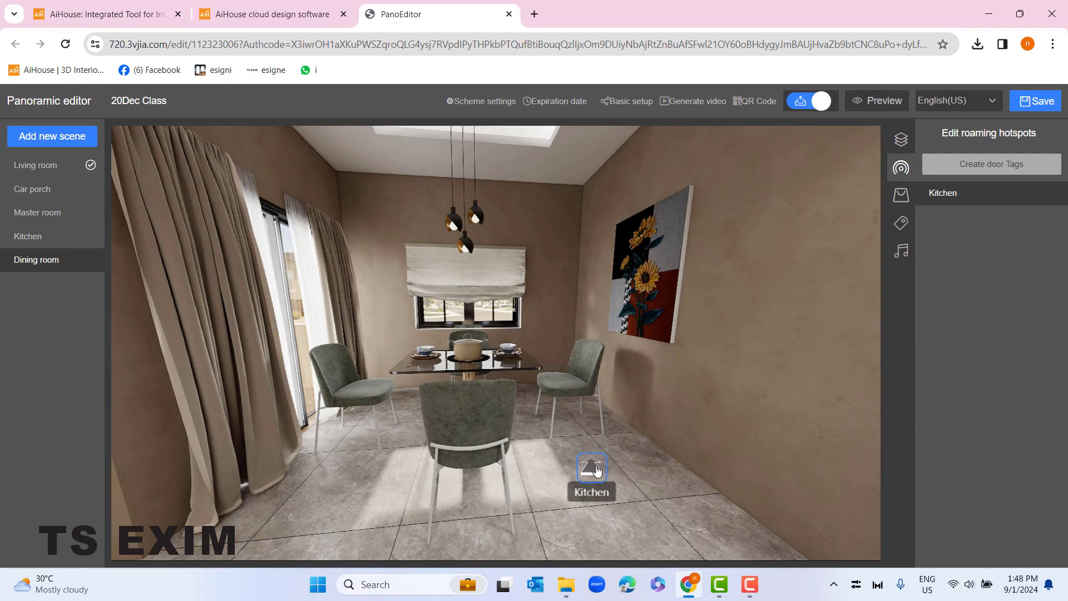
left_click(1031, 193)
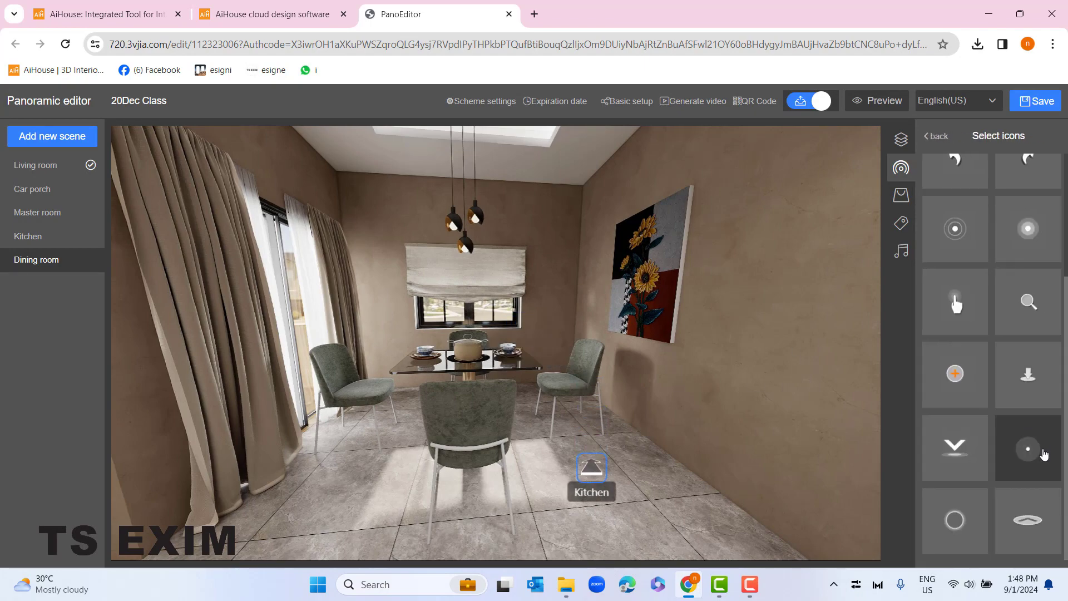
left_click(1027, 353)
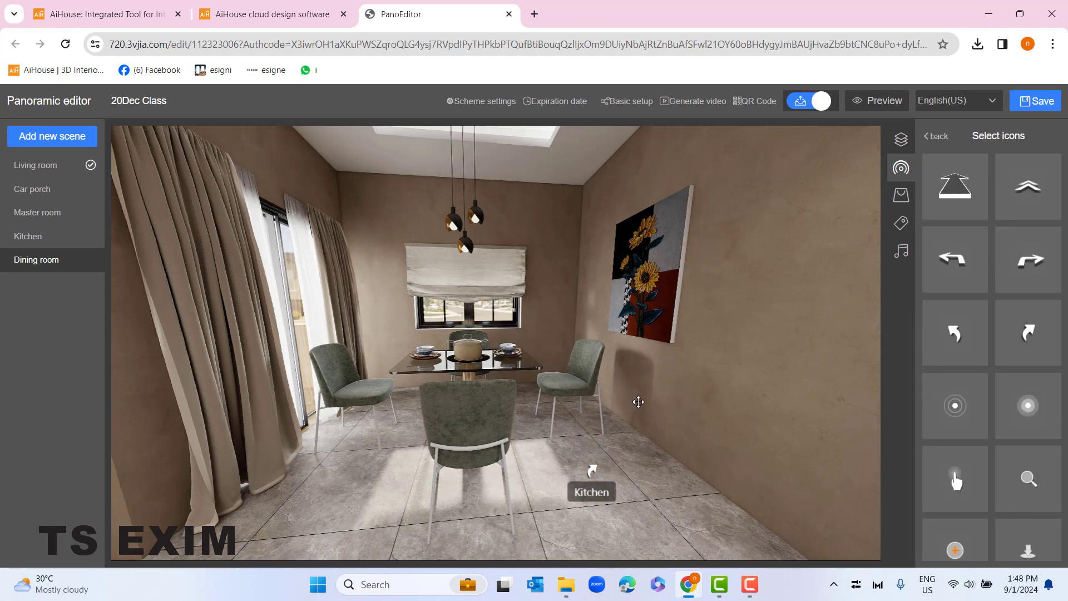
left_click_drag(636, 401, 565, 380)
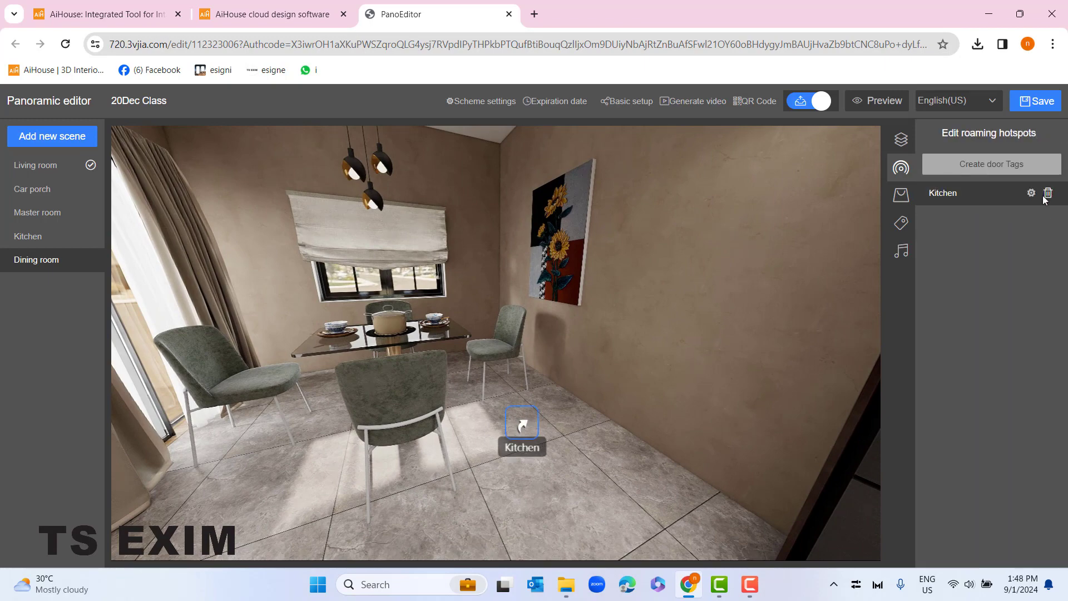
left_click(1032, 193)
left_click_drag(639, 329, 367, 293)
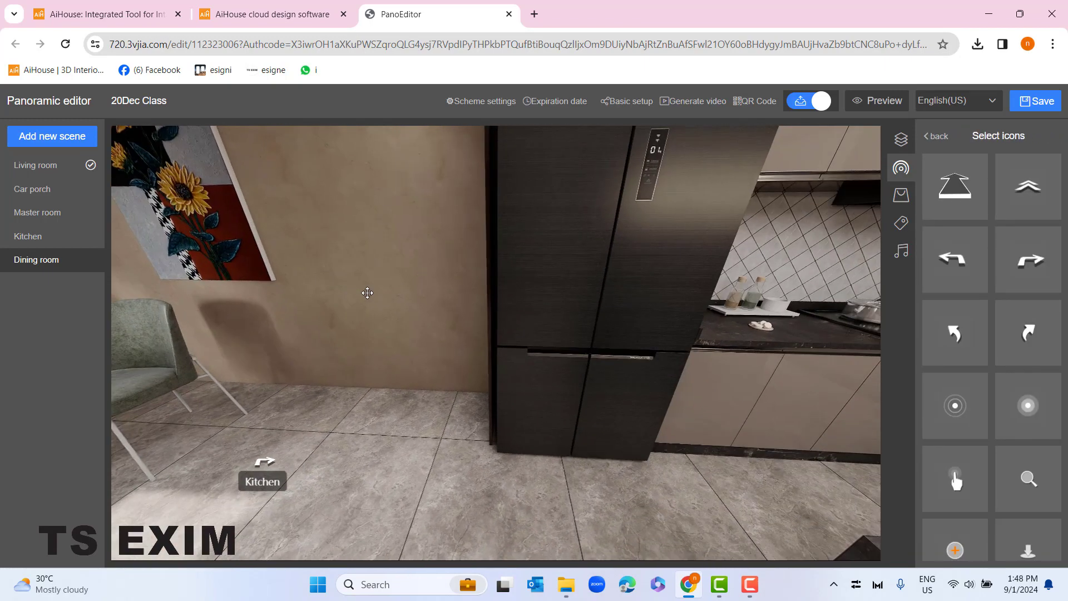
left_click(274, 427)
left_click_drag(326, 348, 1065, 212)
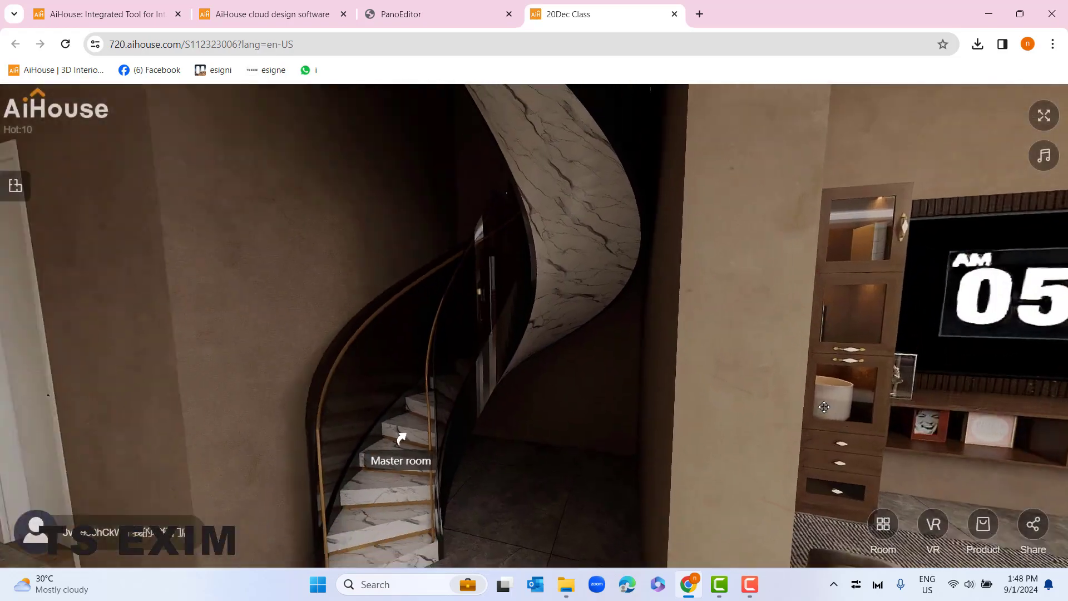
- Walk the tour preview from the living room through the kitchen into the dining room
left_click_drag(401, 429, 715, 398)
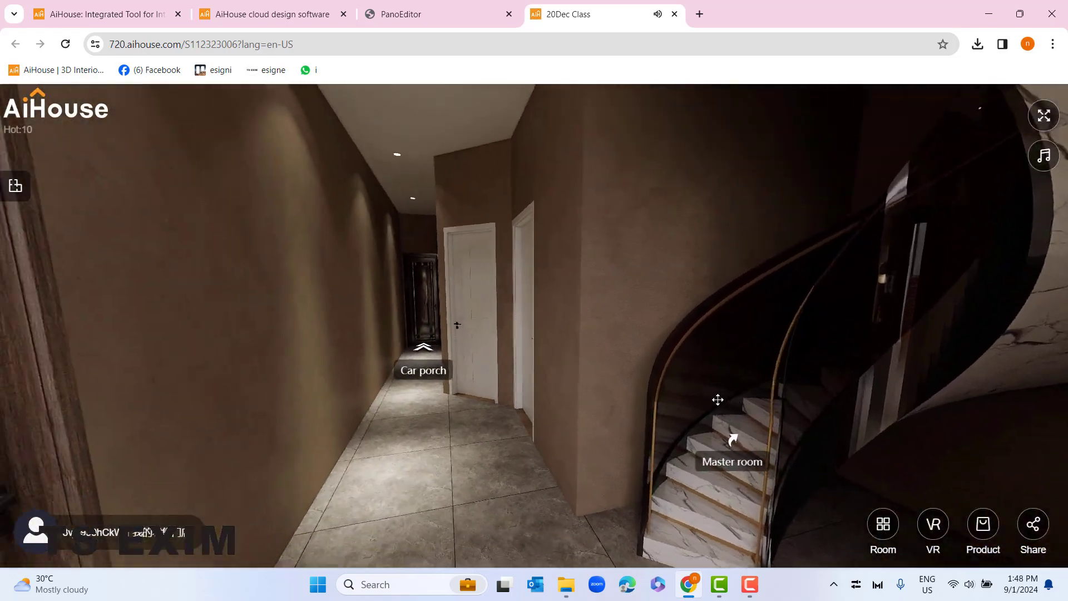
left_click_drag(589, 422, 362, 417)
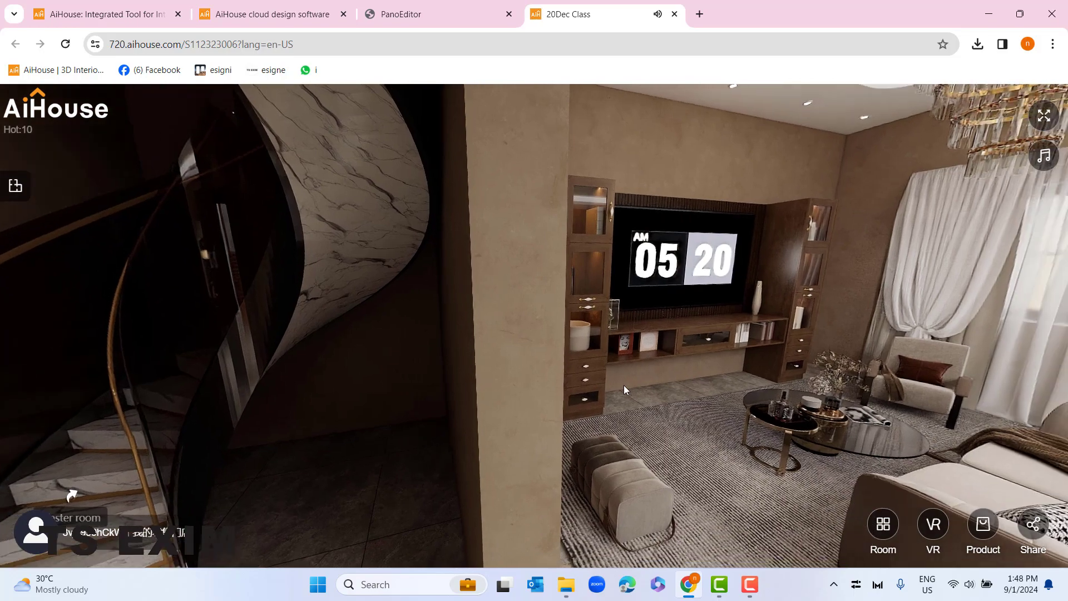
left_click_drag(623, 385, 276, 379)
left_click(768, 448)
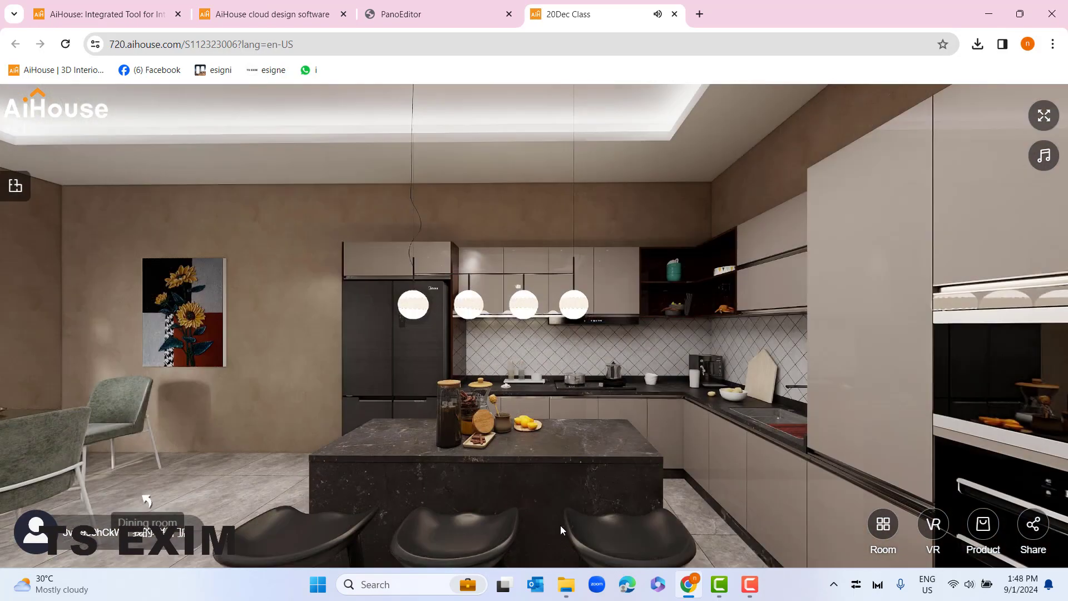
left_click_drag(560, 525, 748, 422)
left_click(748, 419)
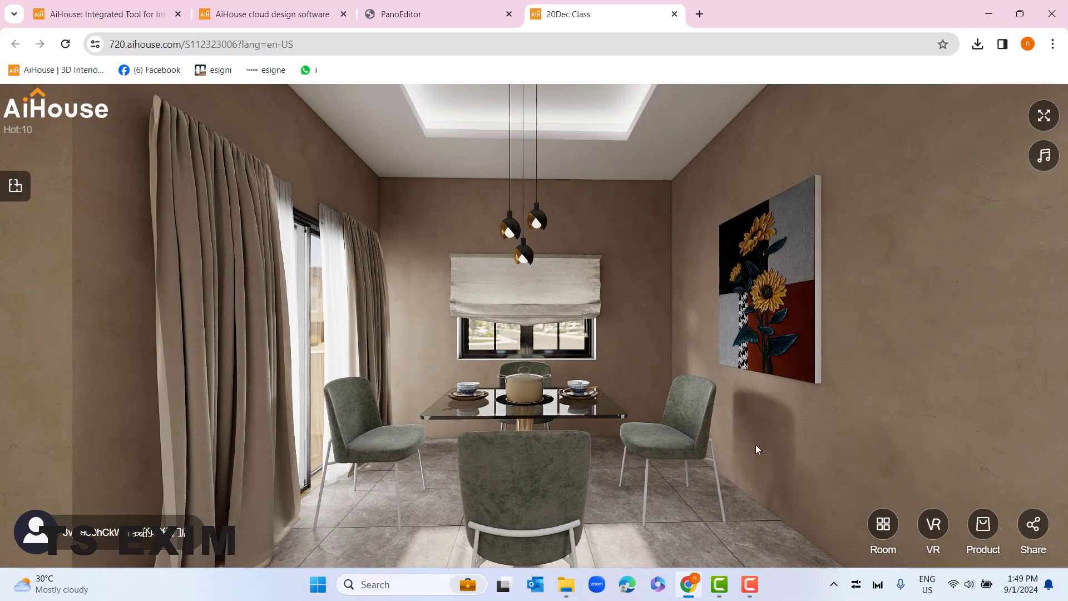
- Return via the kitchen and living room, then climb the stairs into the Master room
mouse_move(755, 448)
left_mouse_down()
mouse_move(886, 437)
mouse_move(557, 390)
mouse_move(432, 352)
left_mouse_up()
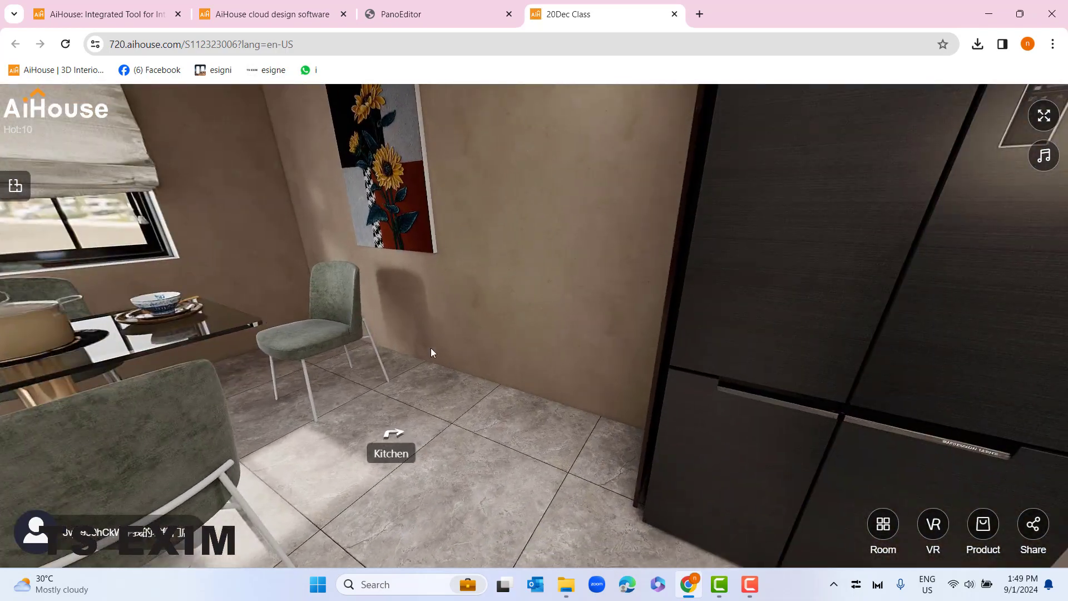
left_click(443, 464)
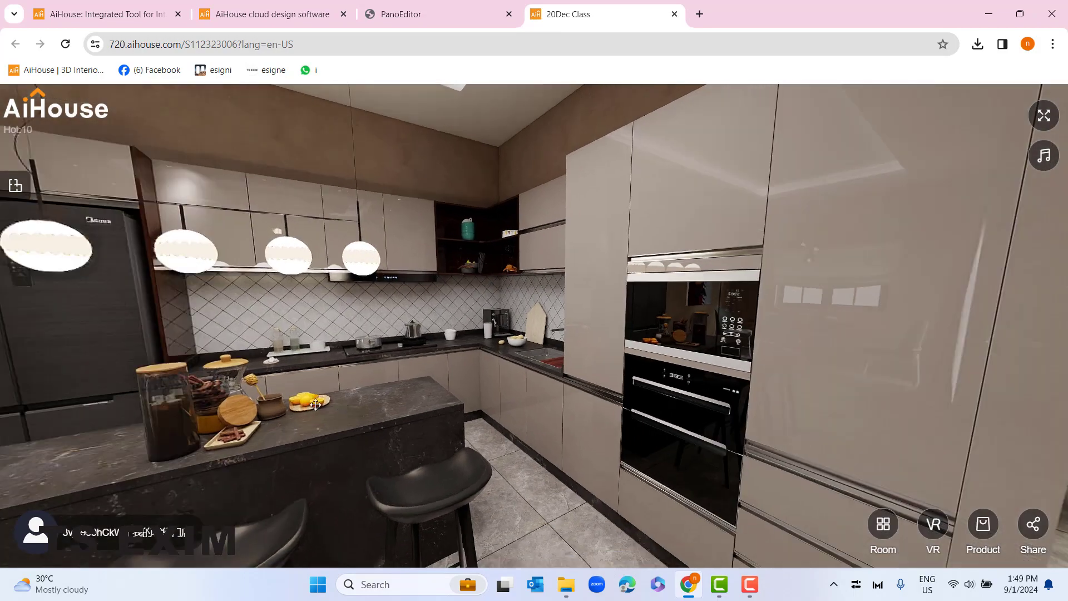
left_click_drag(315, 405, 684, 428)
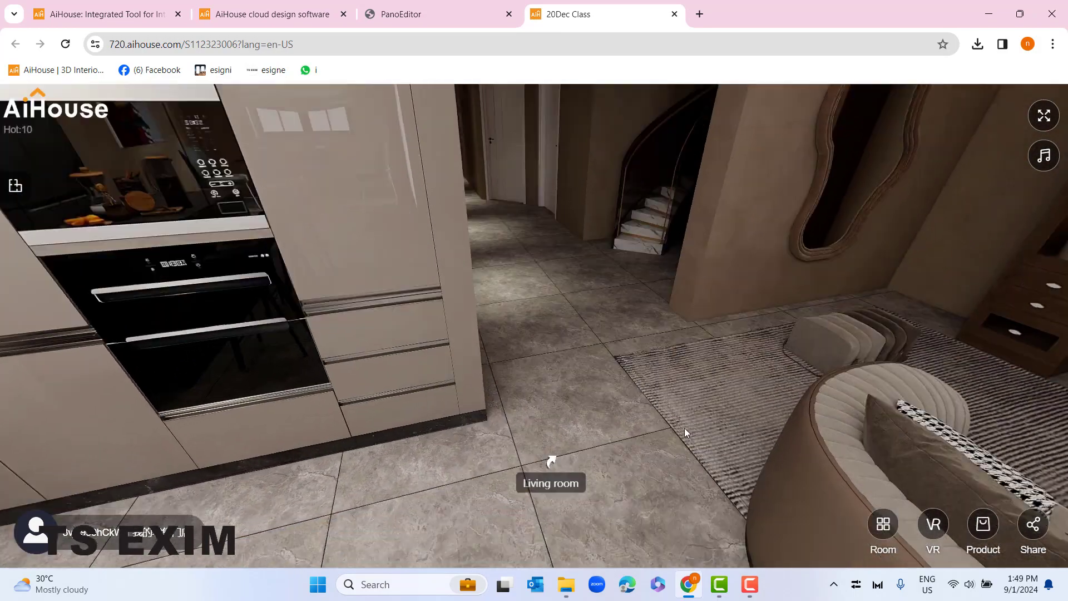
left_click(684, 428)
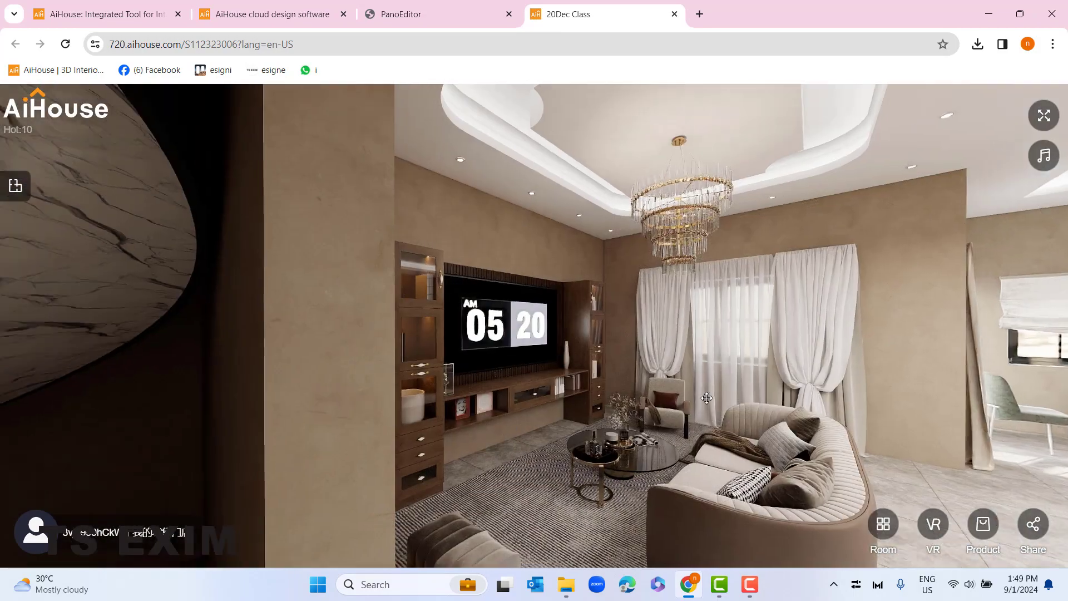
left_click_drag(389, 390, 777, 372)
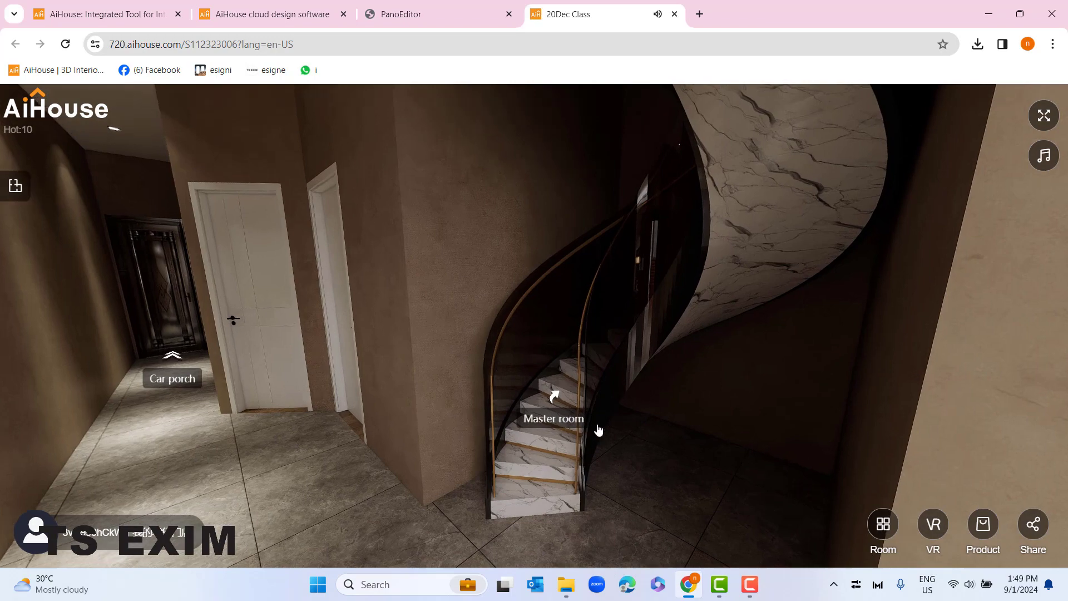
left_click(598, 430)
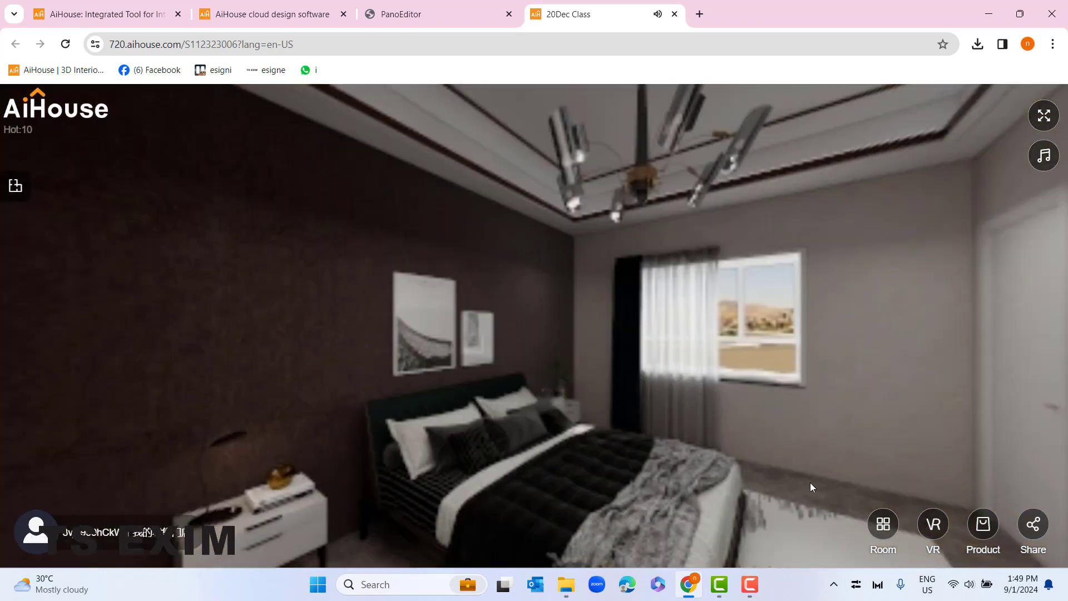
left_click_drag(809, 482, 825, 450)
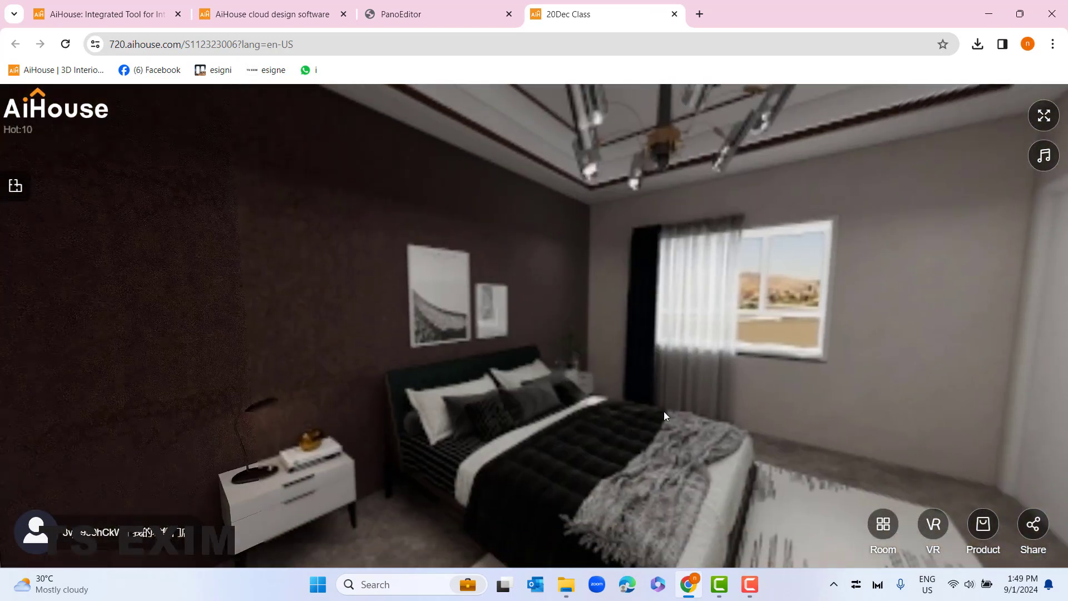
- Jump to the Car porch from the Room list, look around, then return to PanoEditor
left_click(889, 538)
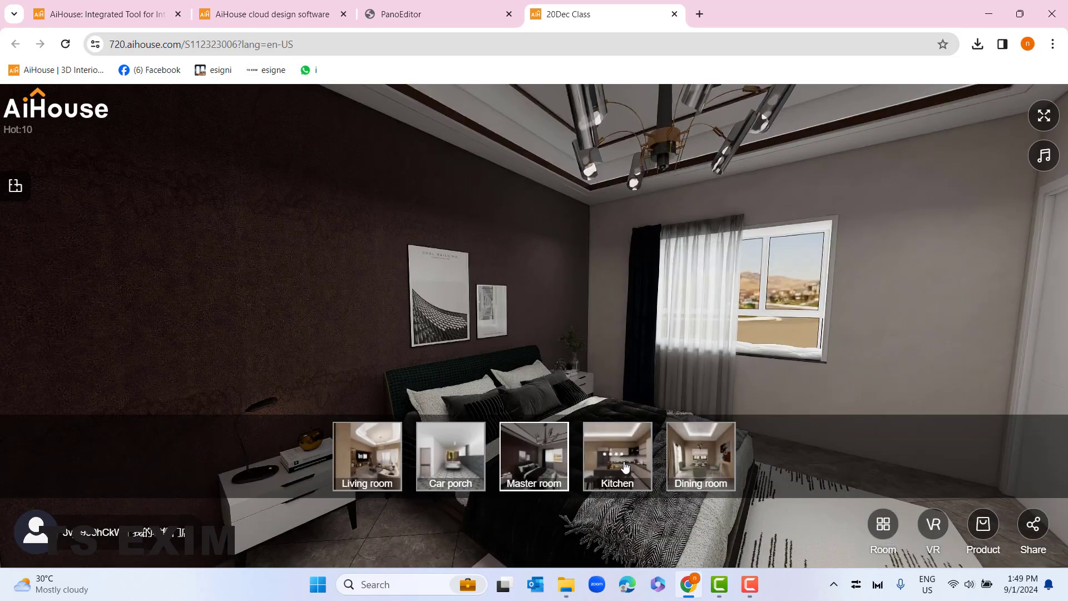
left_click(449, 463)
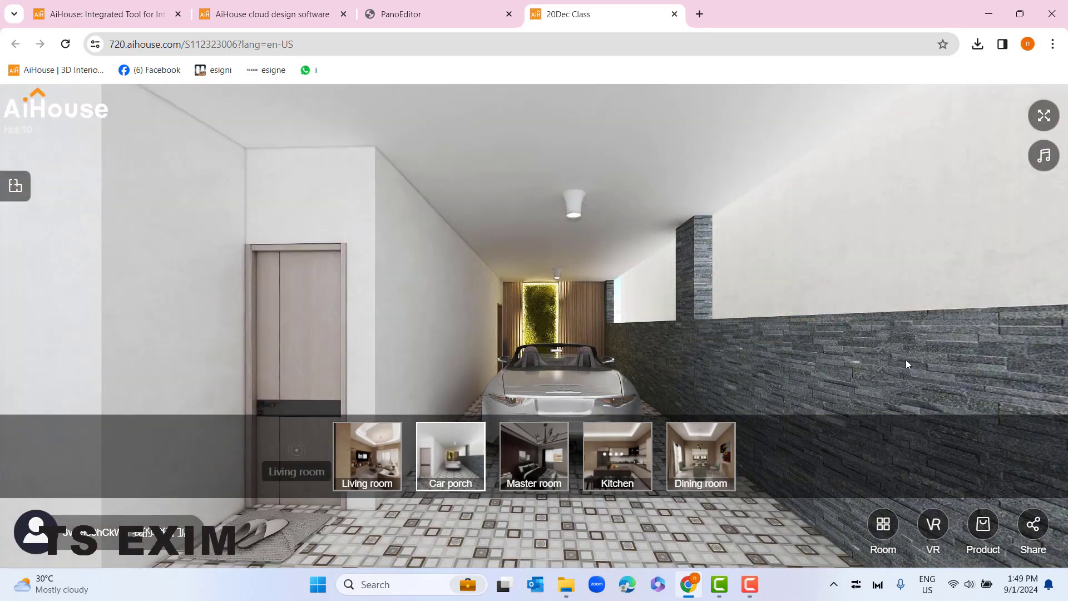
left_click_drag(736, 395, 756, 360)
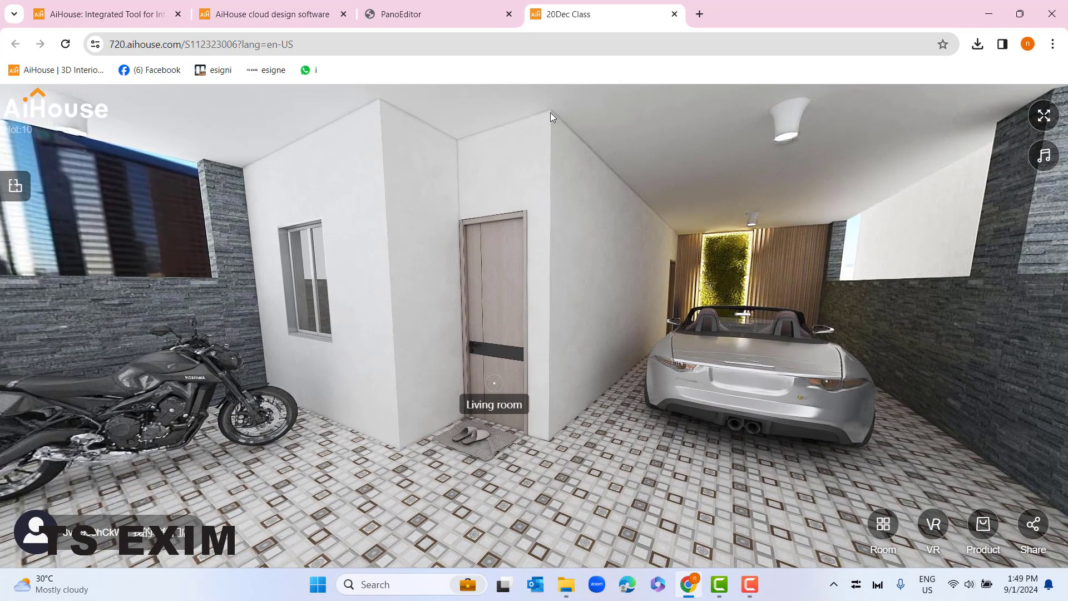
left_click(445, 11)
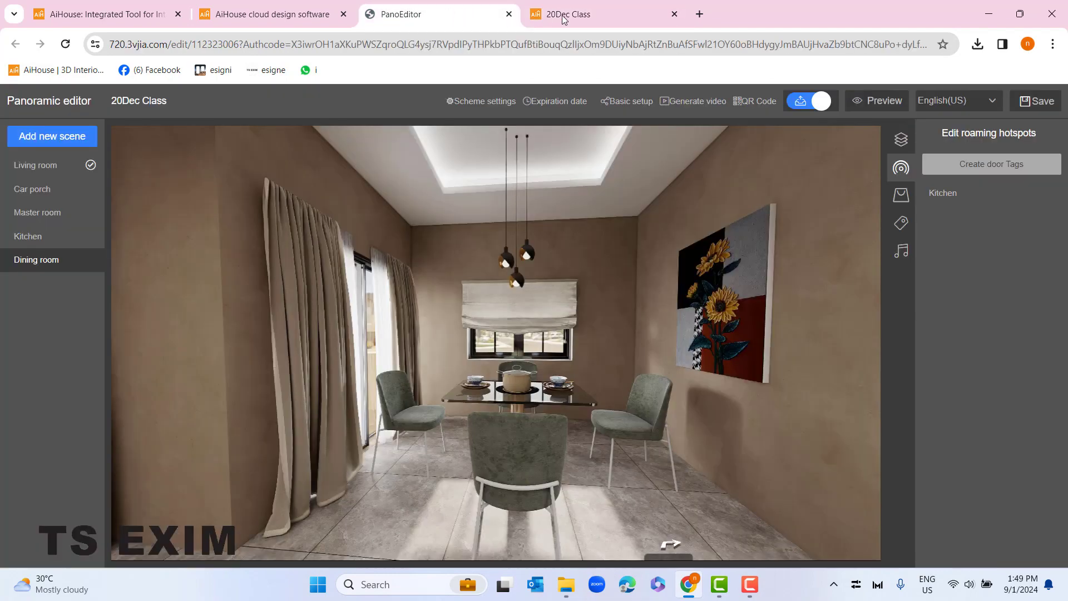
- Create a 'Wallpaper' replace-product hotspot covering both bedroom panoramas
left_click(674, 14)
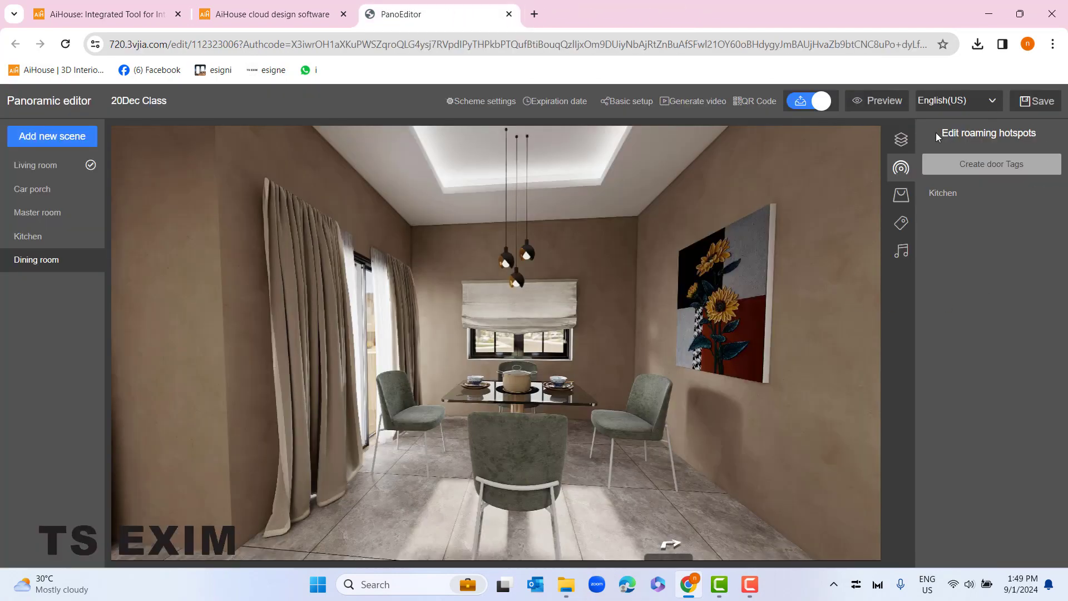
left_click(905, 197)
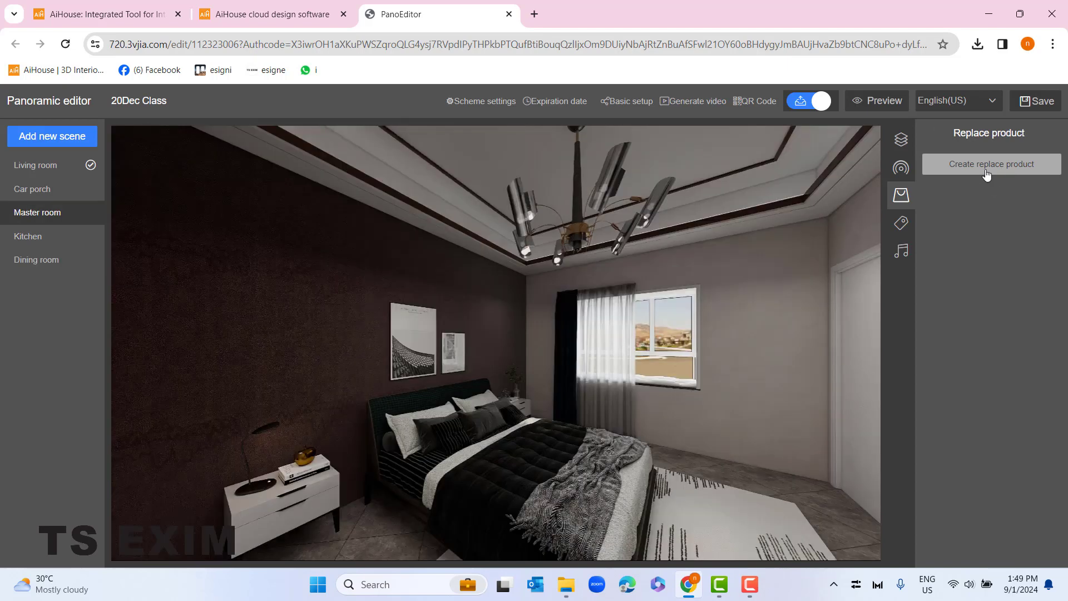
left_click(987, 165)
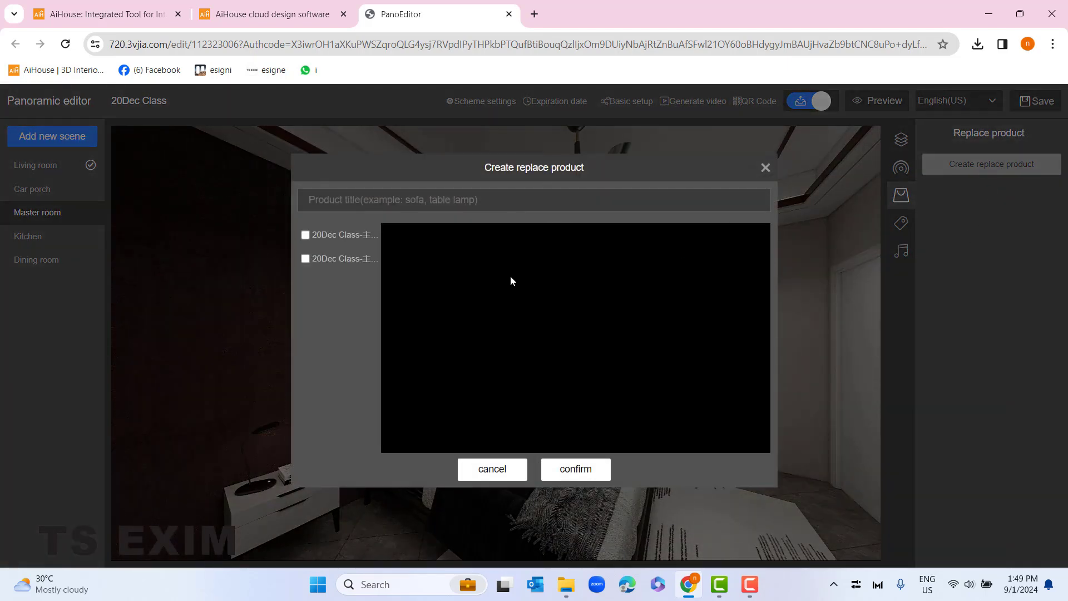
left_click(348, 234)
left_click(307, 259)
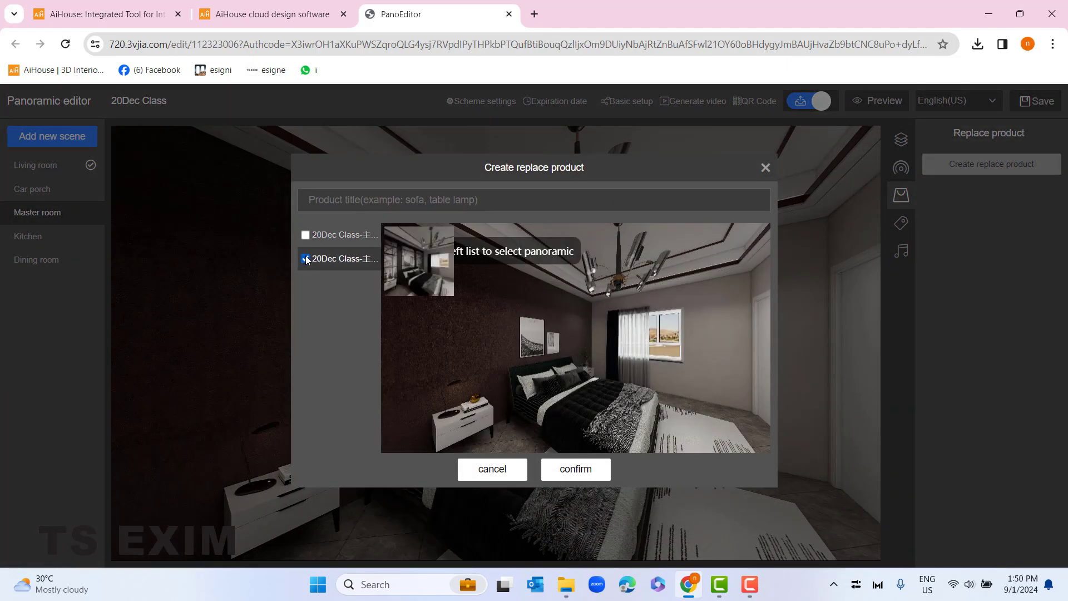
left_click(366, 203)
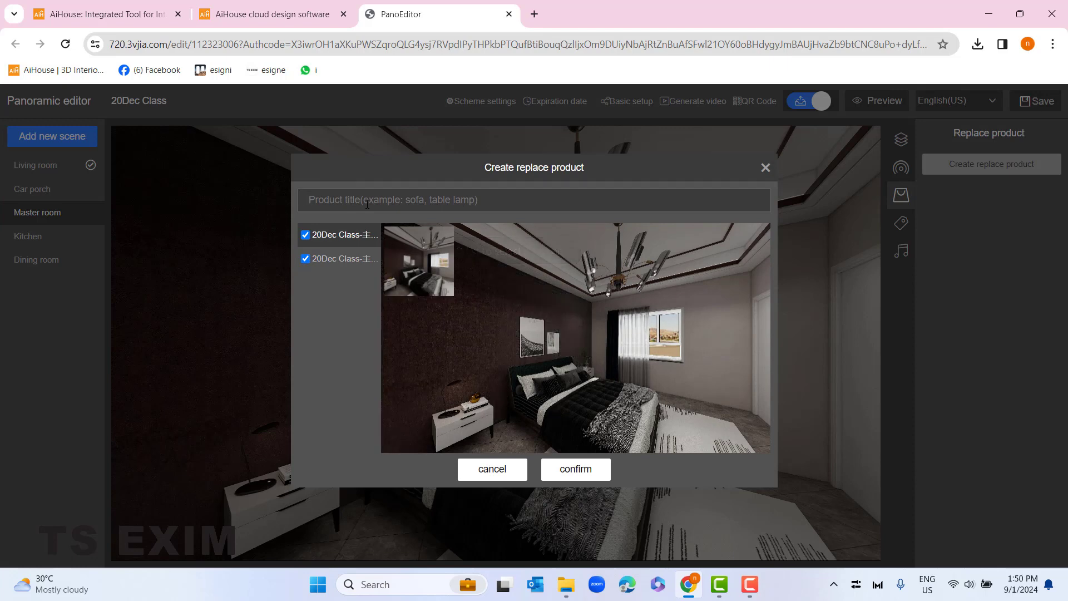
type("Wallpaper")
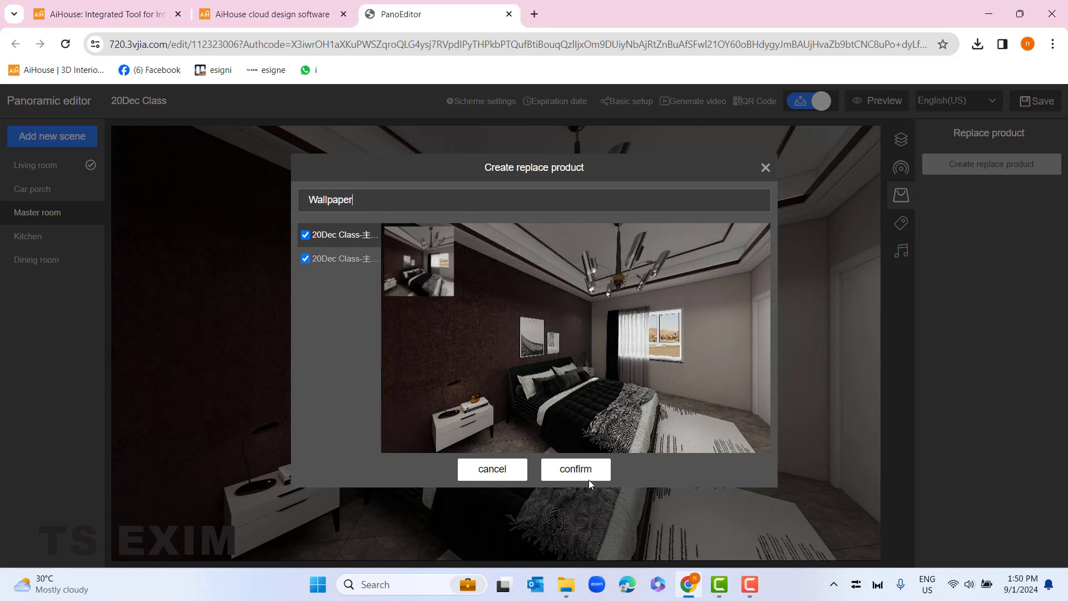
left_click(588, 476)
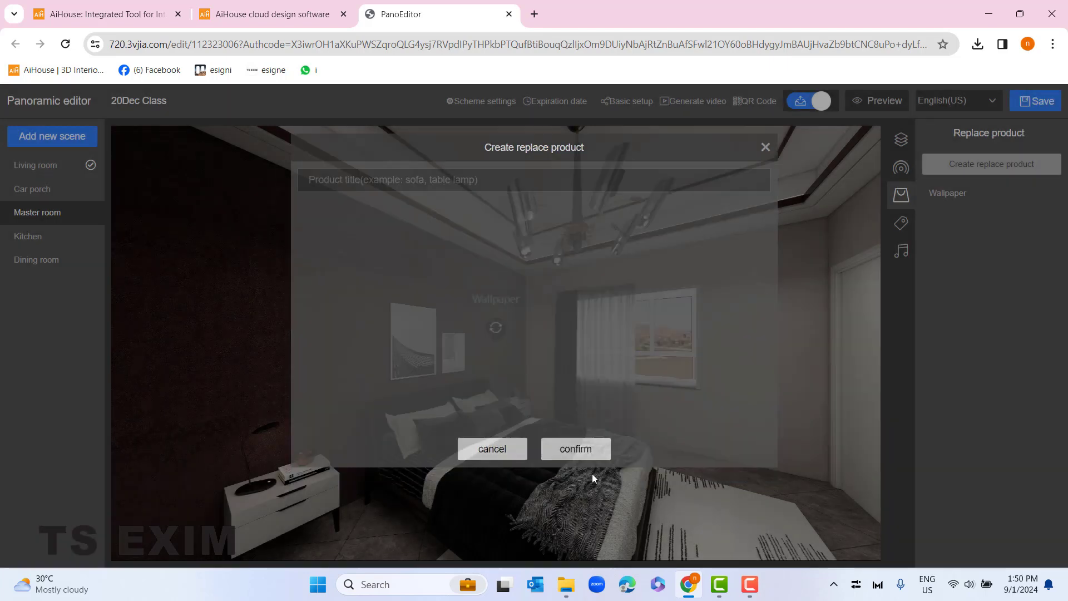
- Move the Wallpaper hotspot onto the dark bedroom wall and save the tour
left_click_drag(500, 336, 321, 313)
left_click_drag(349, 377, 376, 366)
mouse_move(1064, 190)
left_click(1036, 101)
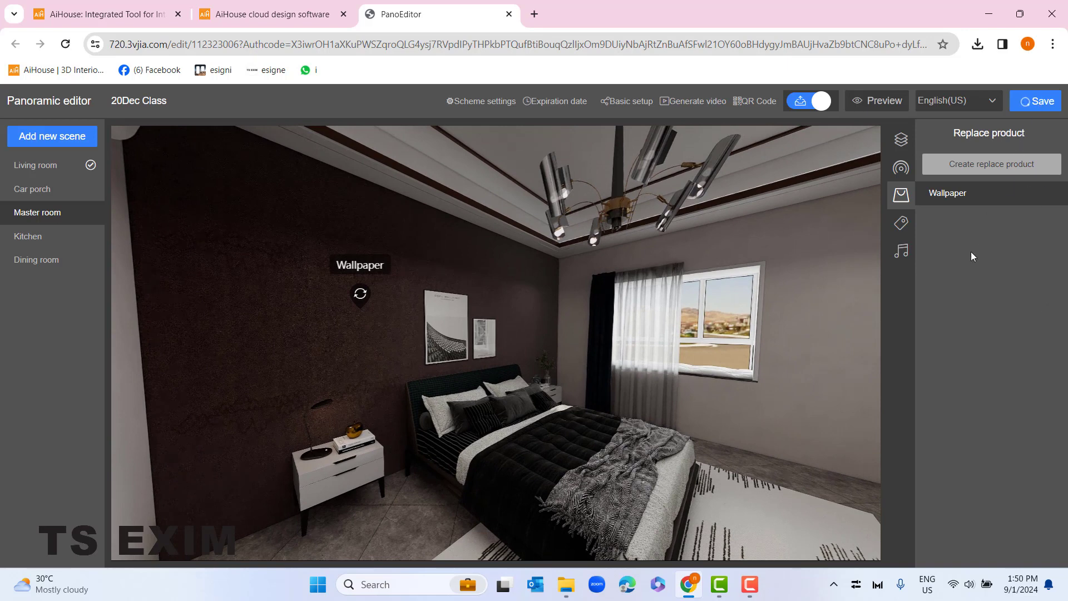
left_click(902, 223)
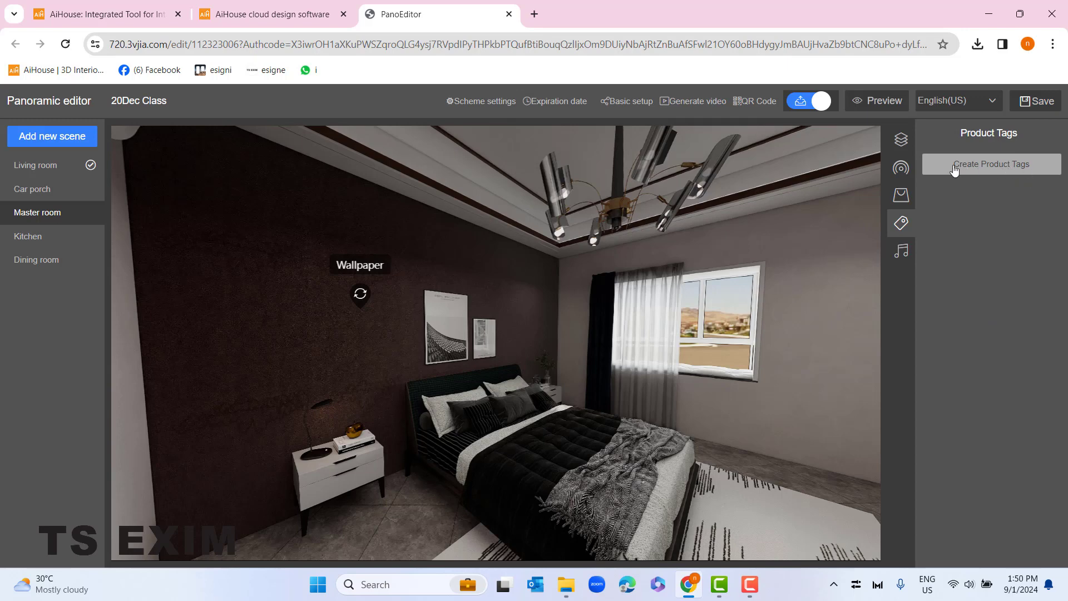
left_click(746, 414)
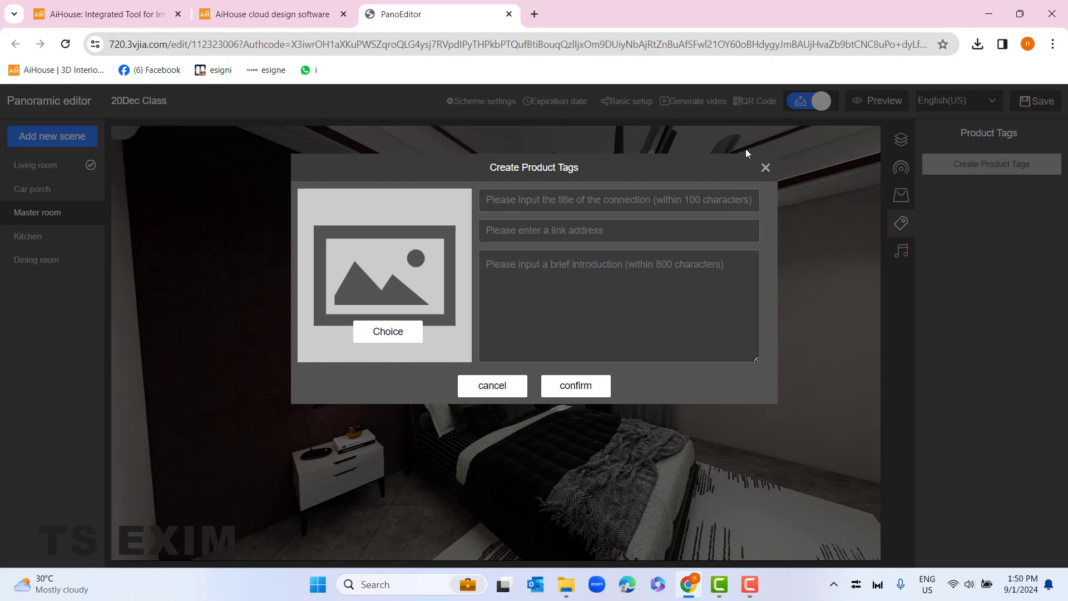
left_click(765, 168)
left_click_drag(682, 533, 501, 482)
left_click_drag(637, 473, 604, 485)
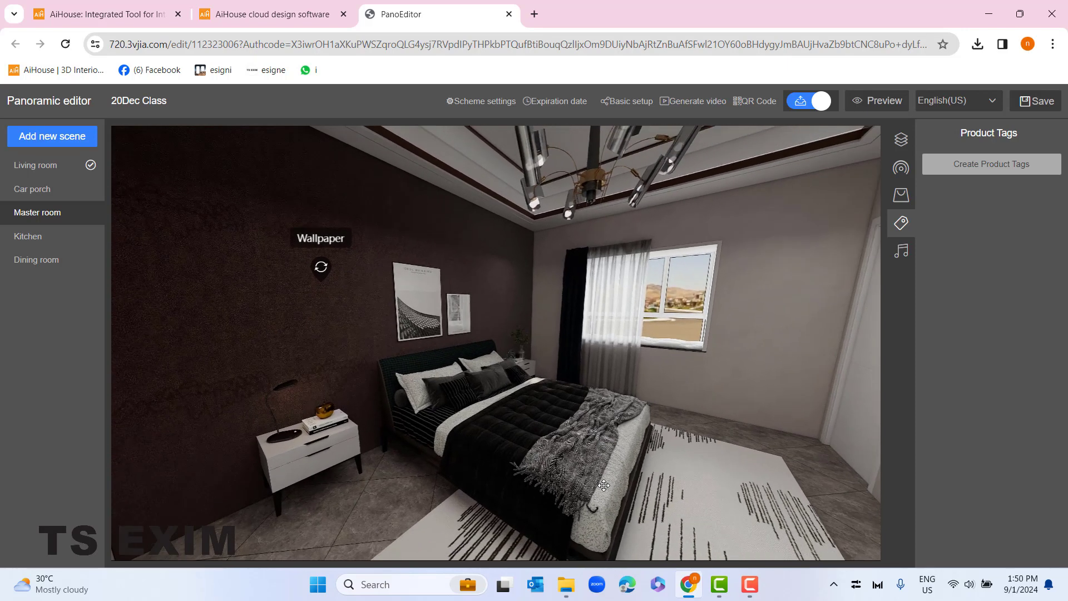
left_click(534, 15)
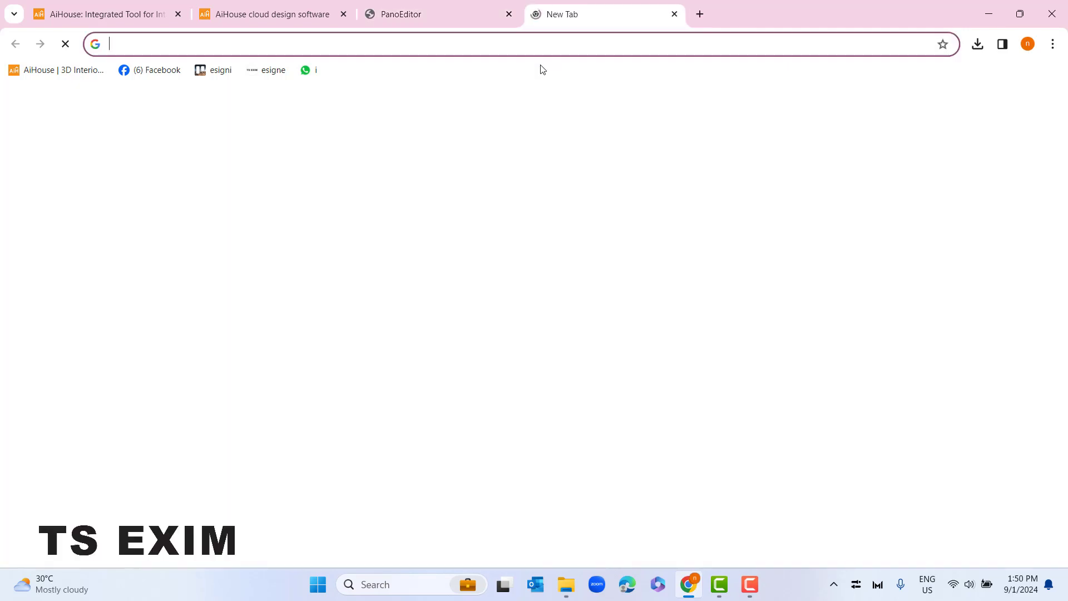
- Search for 'ikea side table' and open IKEA's side tables page
type("ikea ")
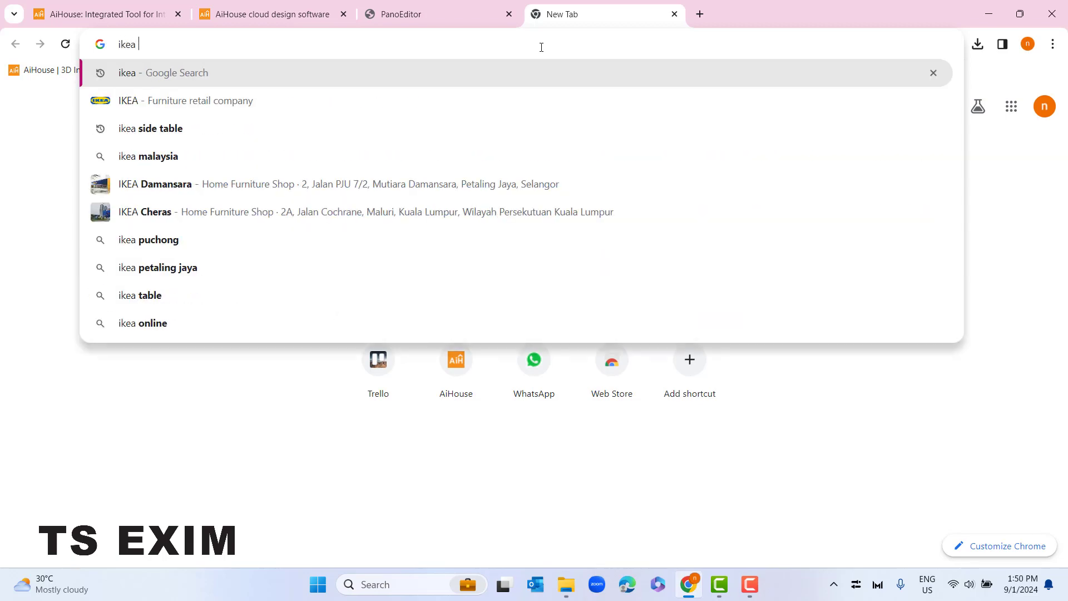
type("side table")
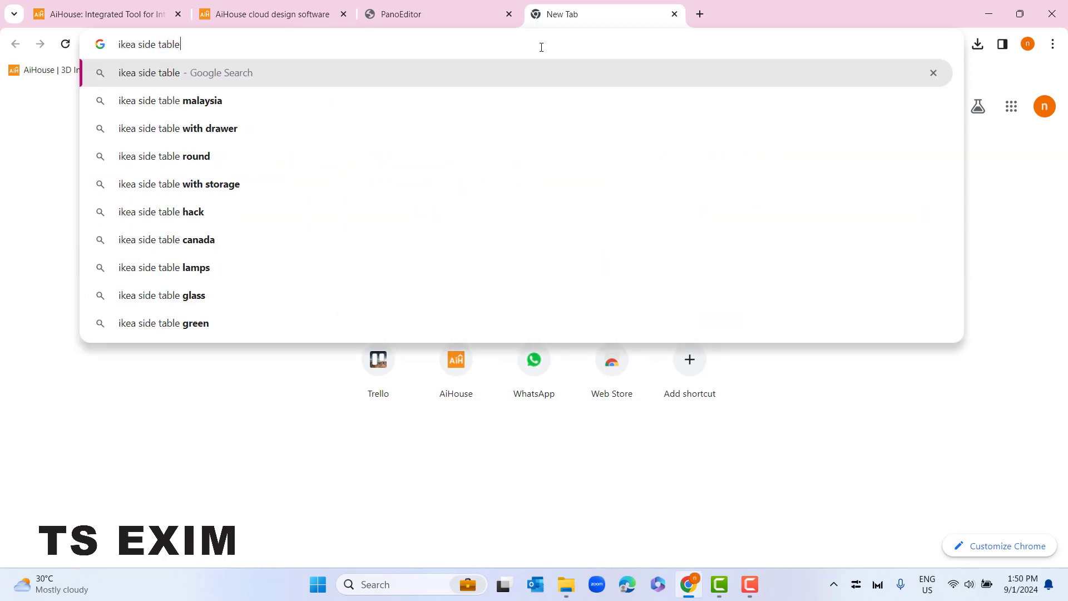
key("Return")
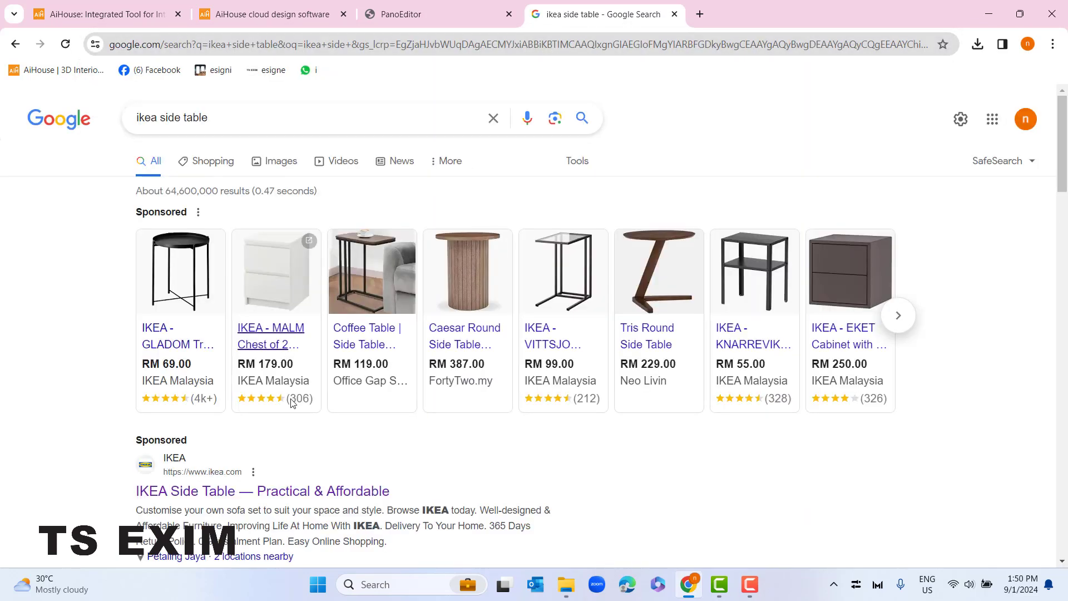
left_click(273, 483)
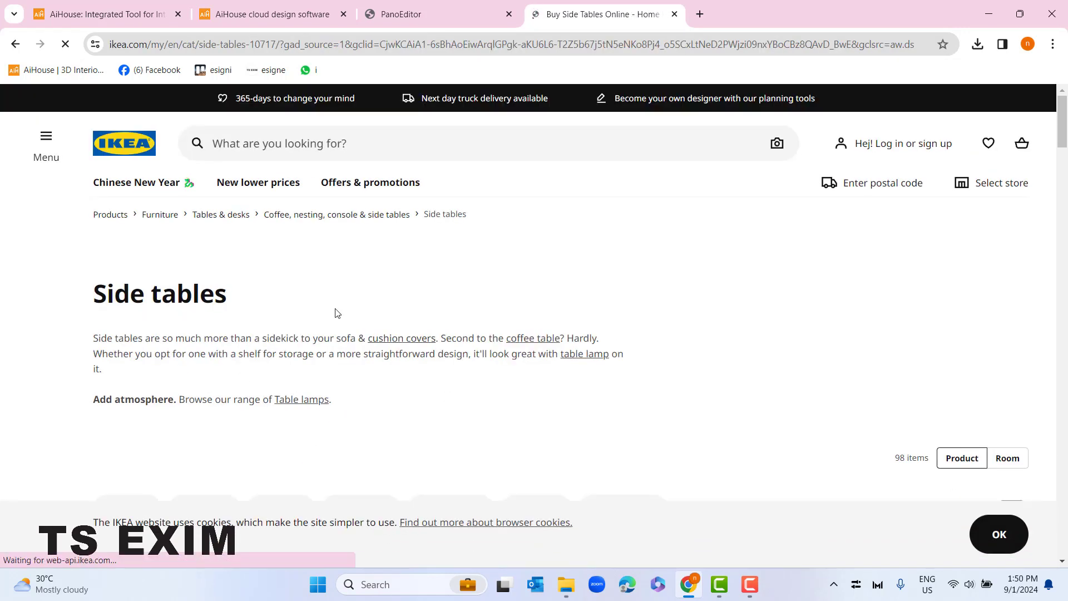
- Copy the IKEA page's web address and go back to the PanoEditor tab
left_click(833, 44)
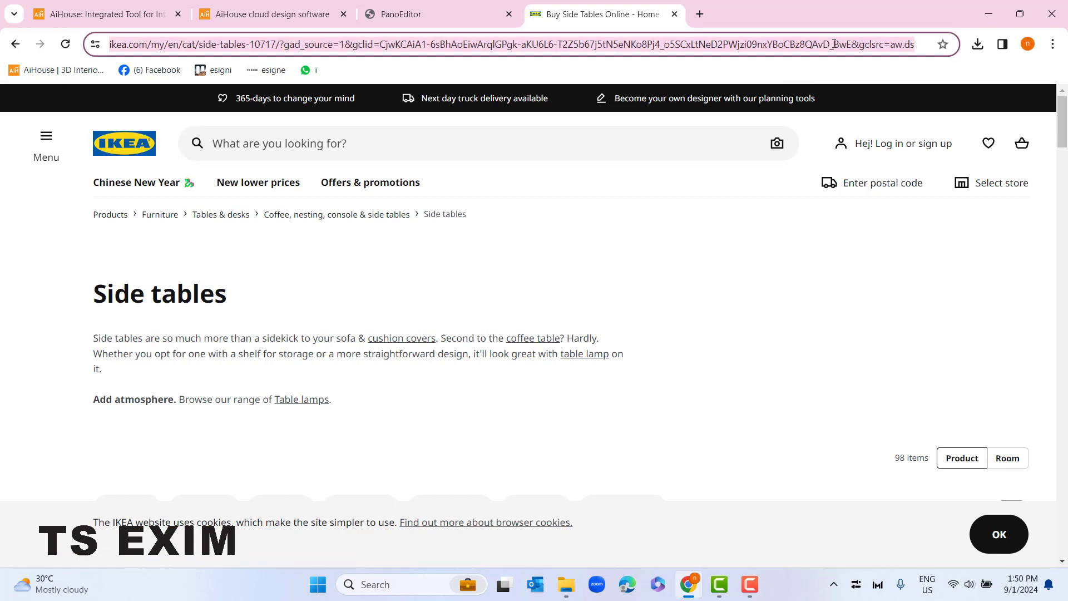
right_click(912, 47)
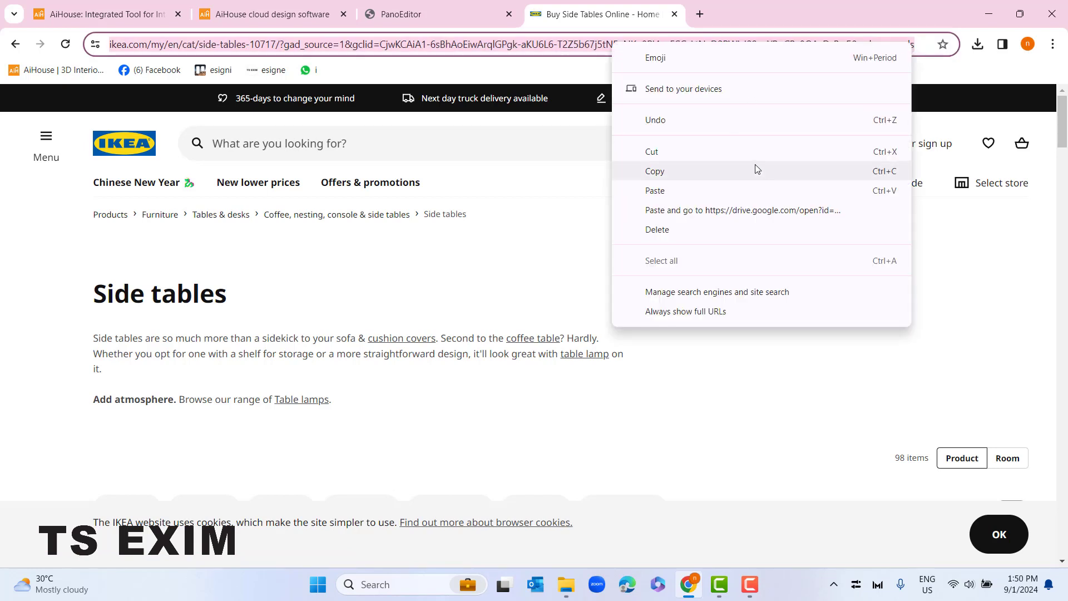
left_click(722, 170)
left_click(418, 22)
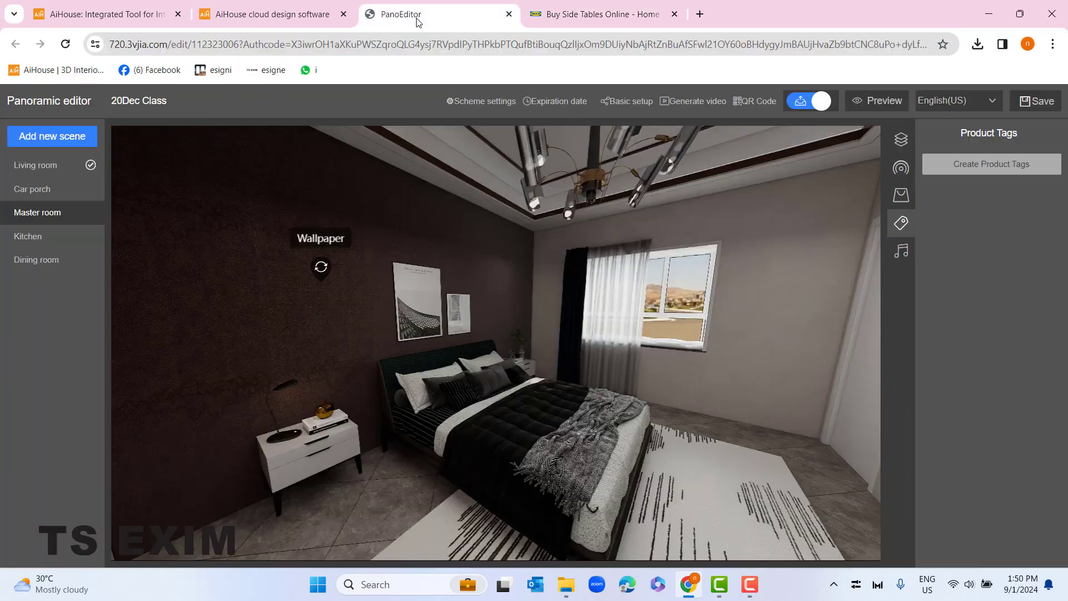
- Create a 'Side Table' product tag linked to the copied IKEA page address
left_click(993, 169)
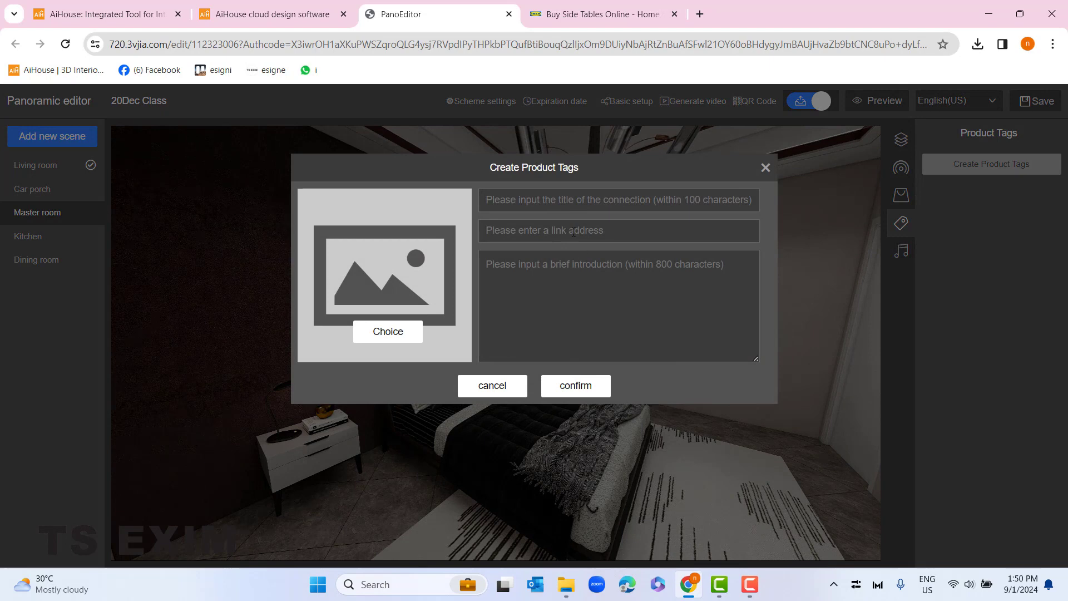
key("ctrl+v")
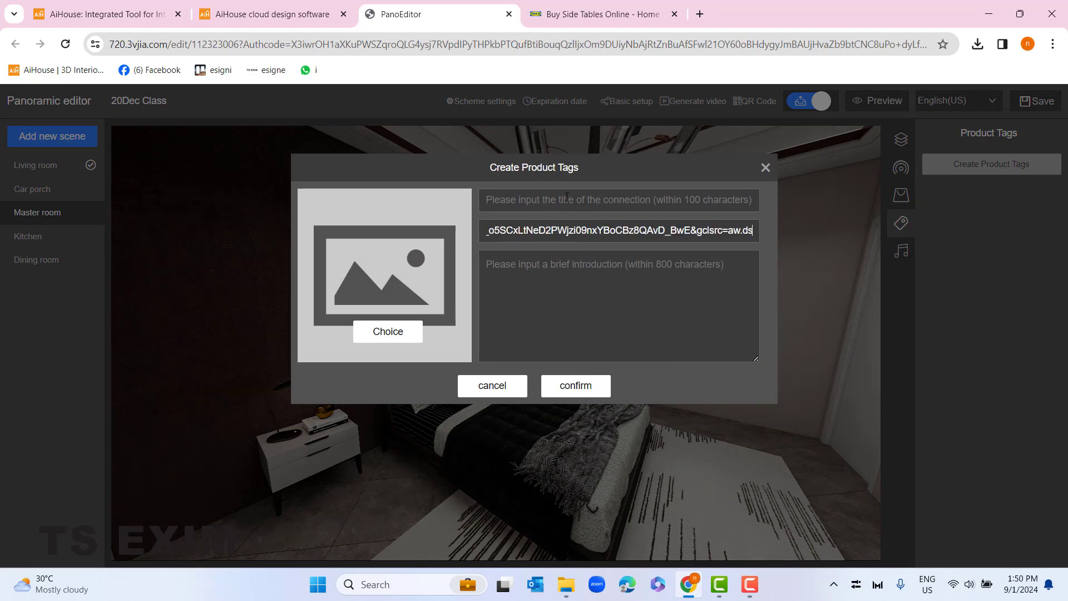
left_click(579, 199)
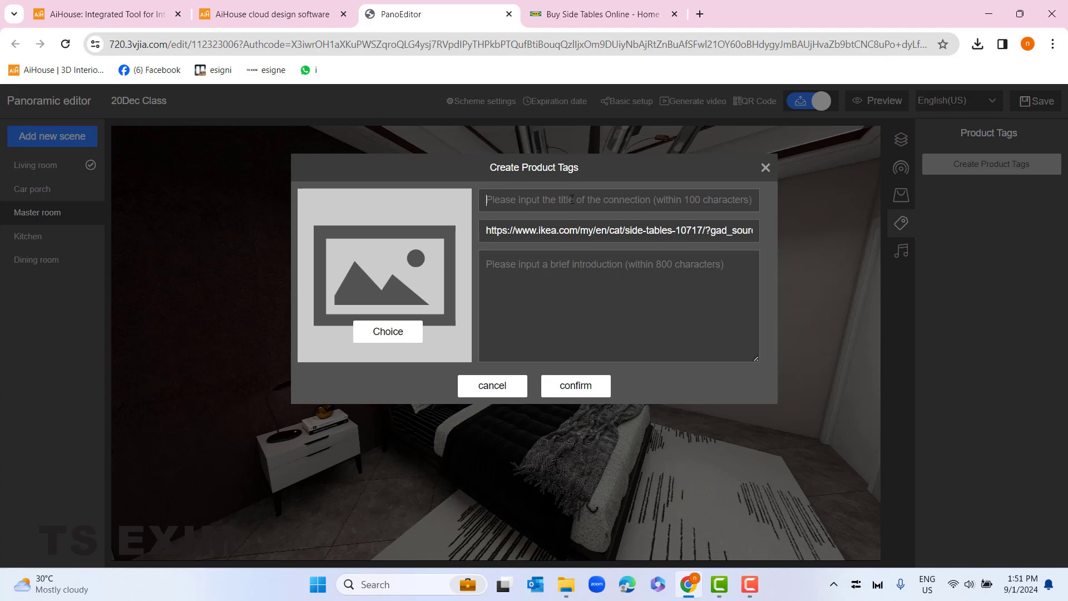
type("Side Table")
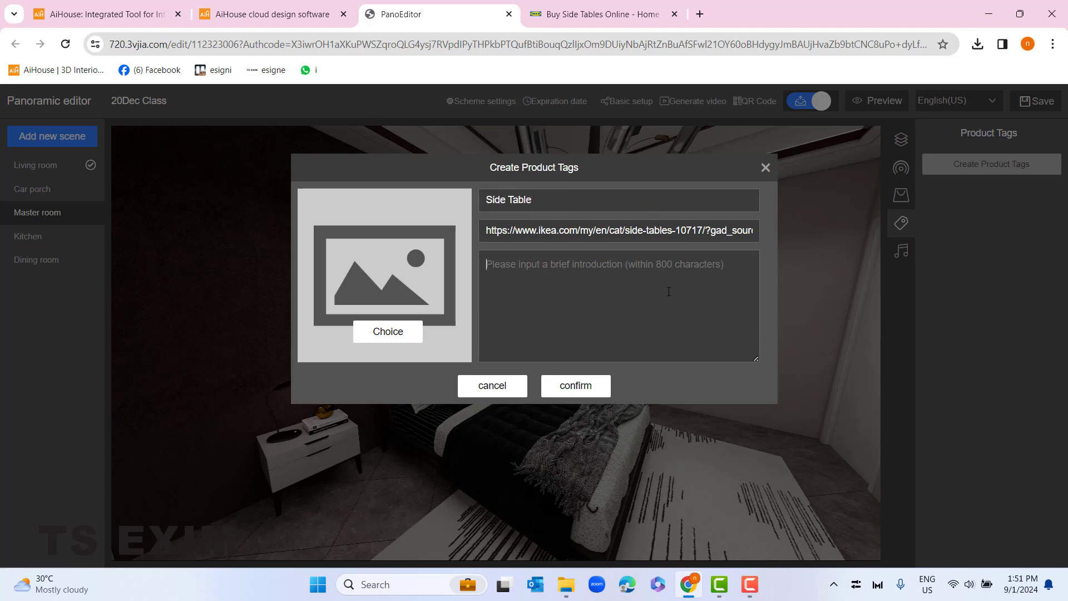
left_click(564, 390)
- Place the Side Table tag on the bedside table and save the tour
left_click_drag(555, 330, 367, 428)
left_click_drag(394, 367, 436, 411)
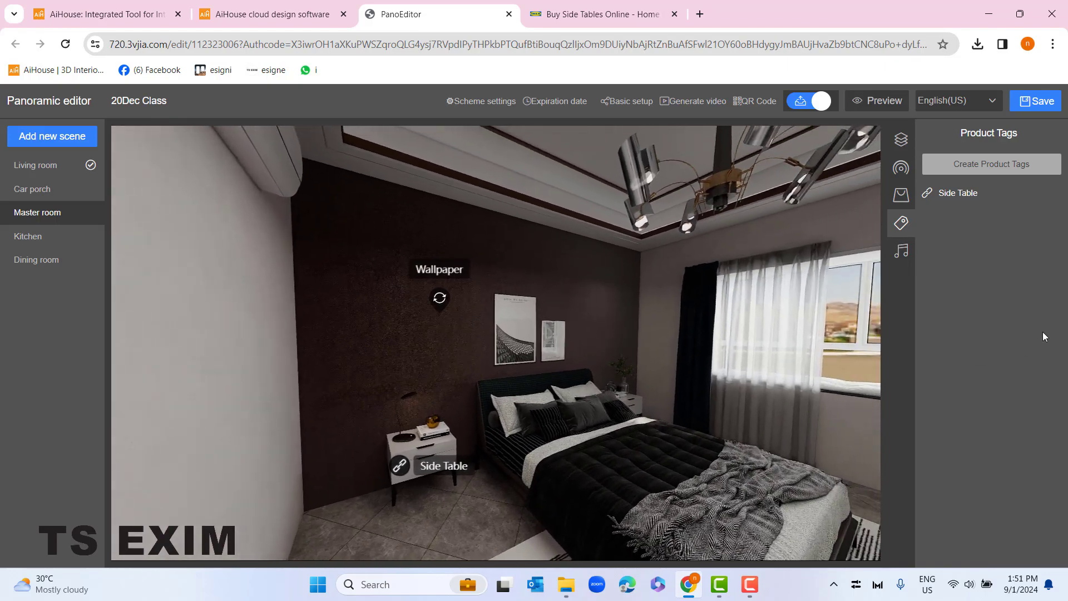
left_click(1036, 105)
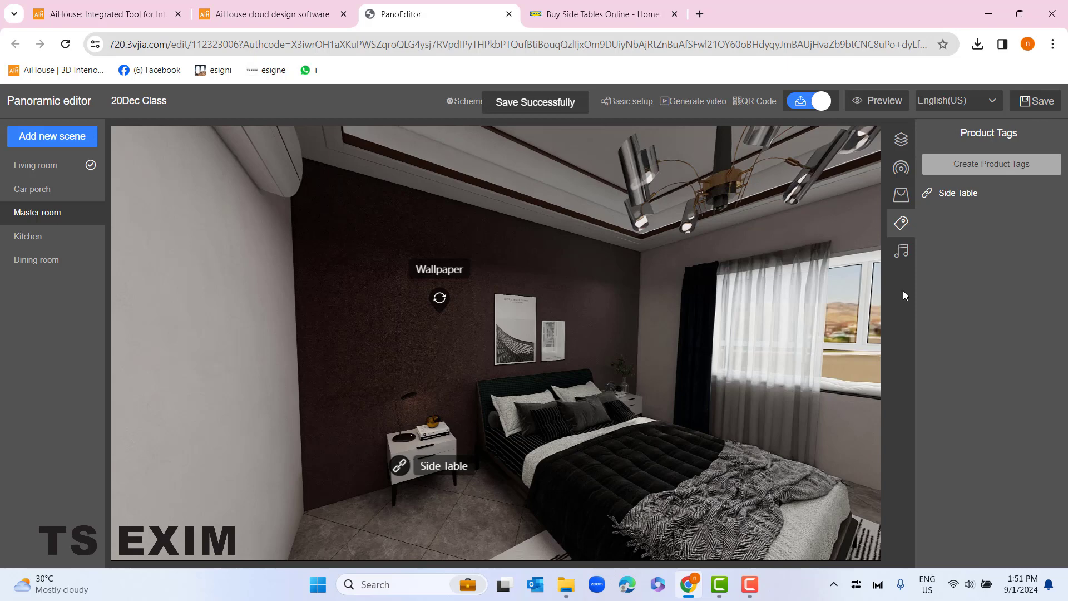
left_click(908, 254)
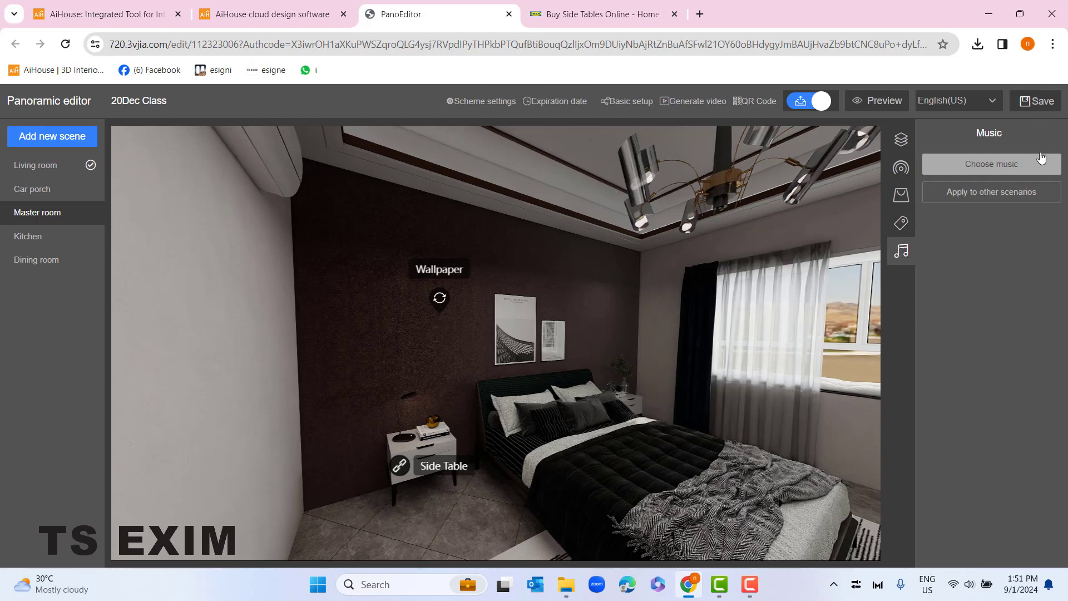
- Cancel a music upload from the 8 Music folder and use ToBeContinued.mp3 instead
left_click(1021, 164)
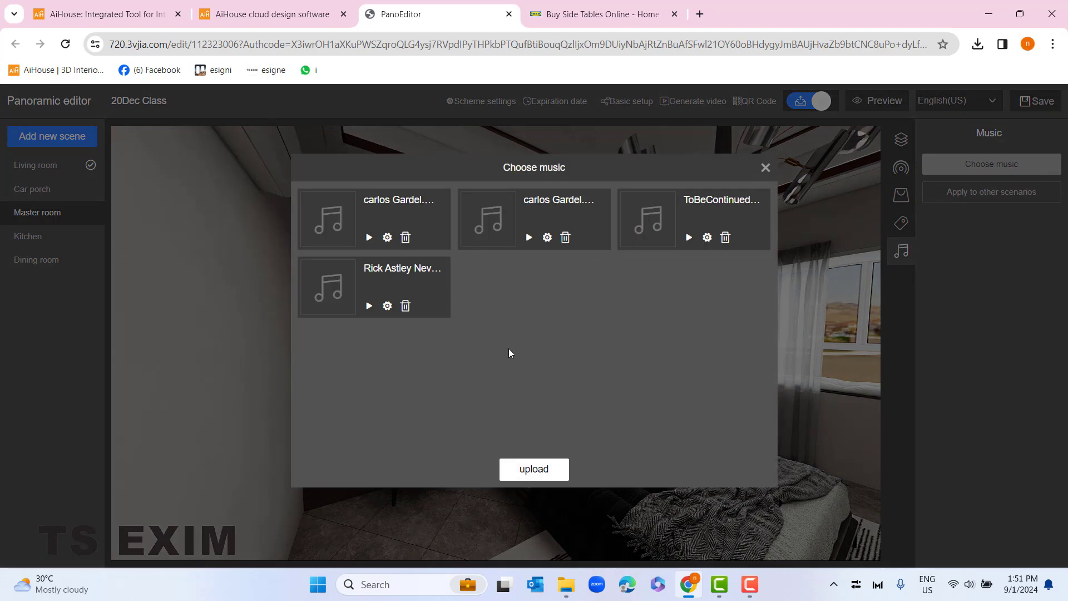
left_click(537, 470)
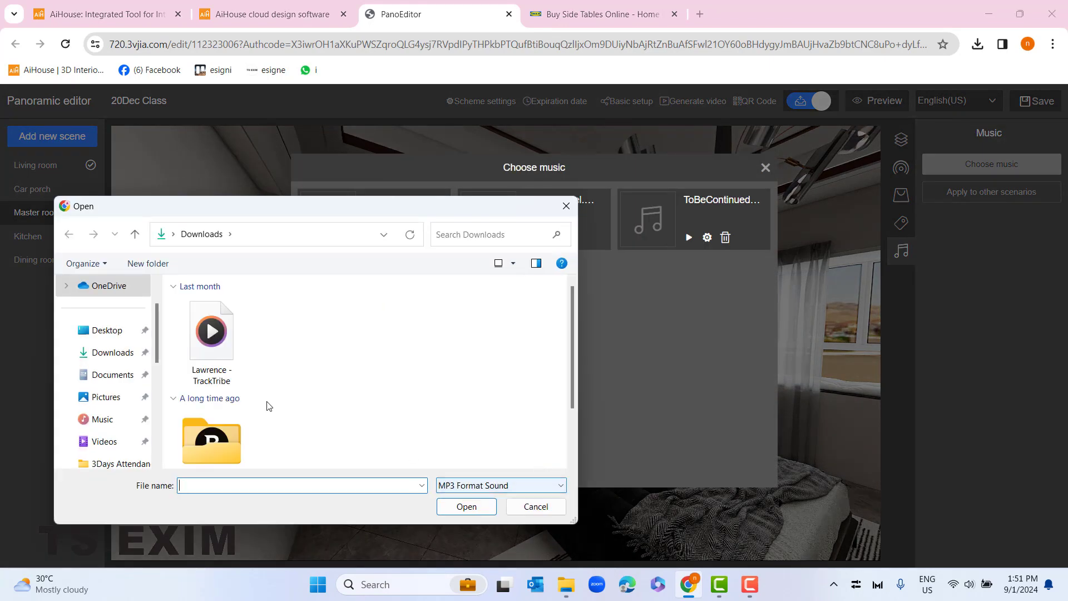
left_click(119, 337)
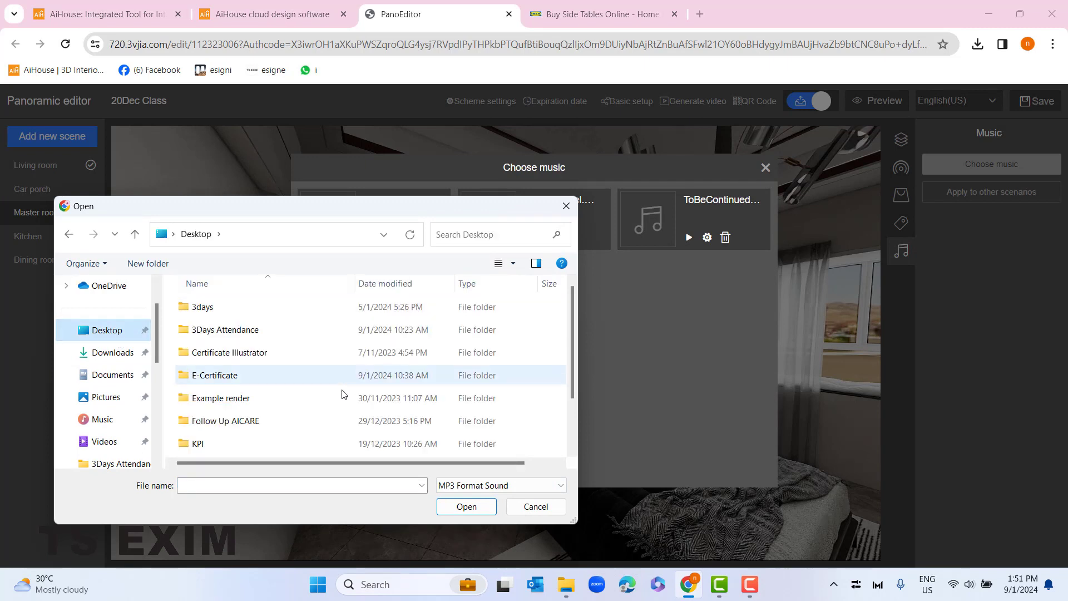
scroll(314, 426, "down", 1)
scroll(312, 428, "up", 1)
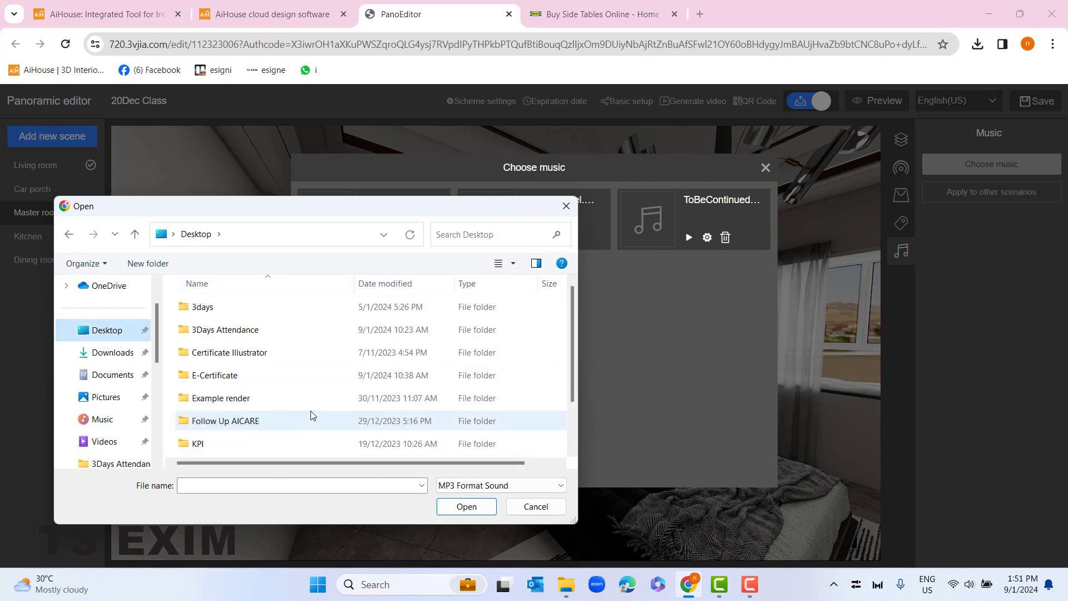
double_click(231, 307)
scroll(328, 384, "down", 1)
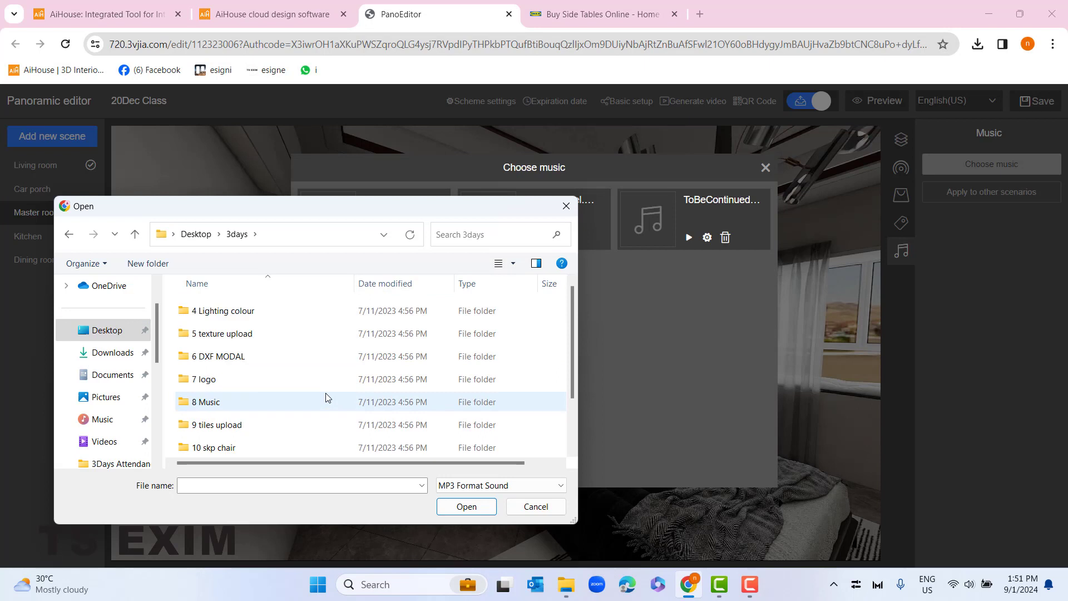
double_click(264, 403)
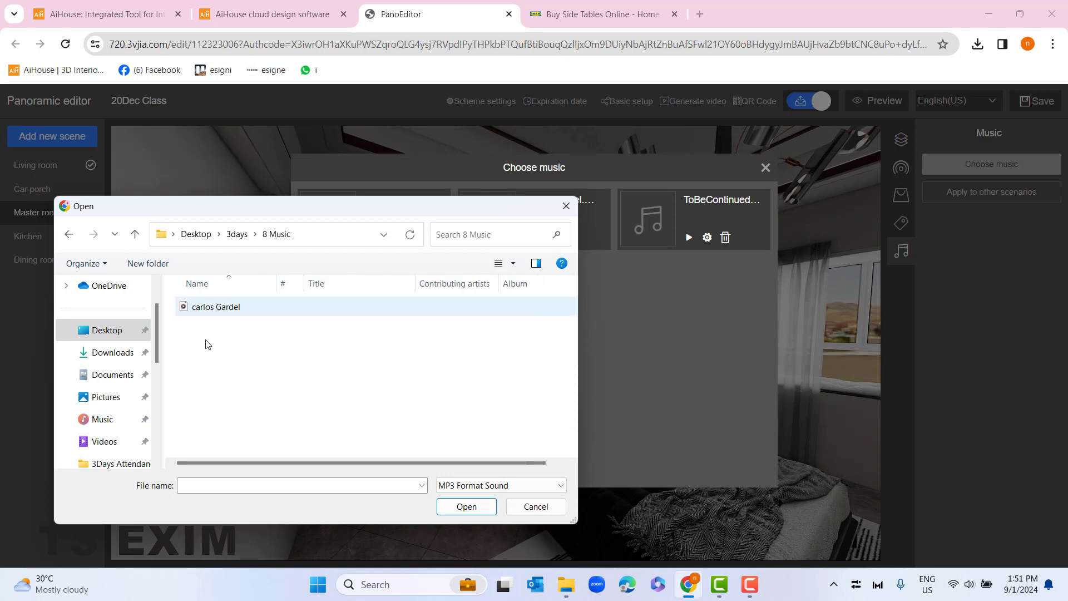
left_click(565, 205)
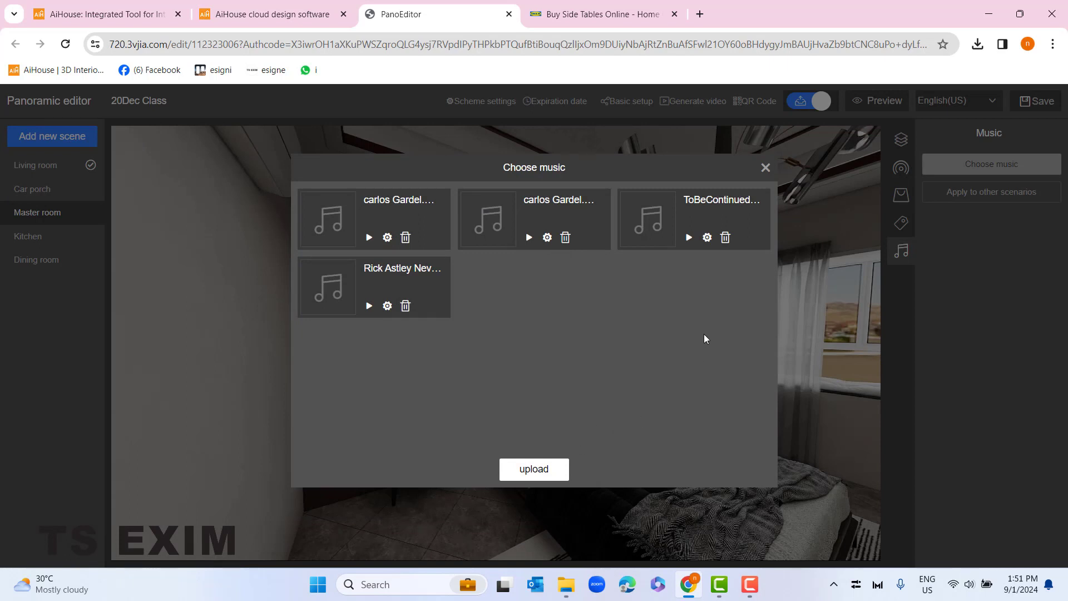
left_click(707, 238)
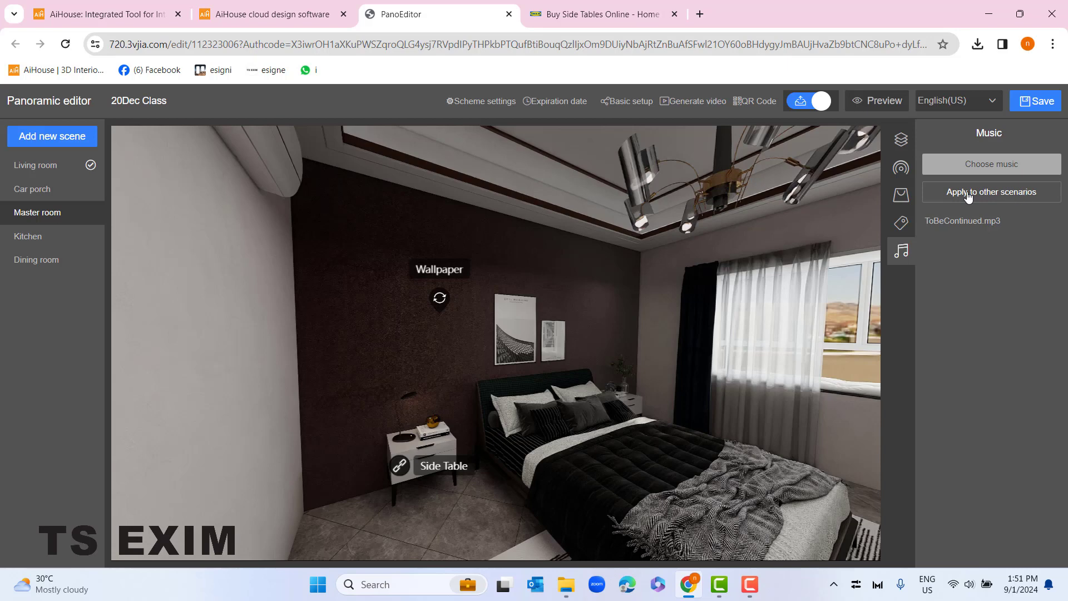
- Apply ToBeContinued.mp3 to the Car porch, Kitchen and Dining room scenes, then save
left_click(989, 193)
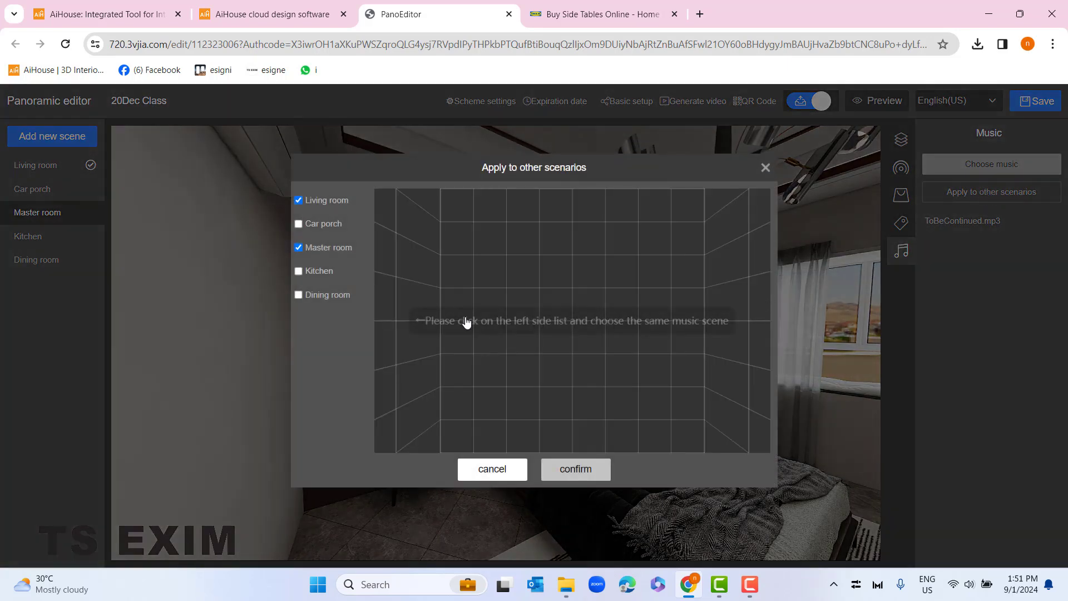
left_click(298, 224)
left_click(298, 271)
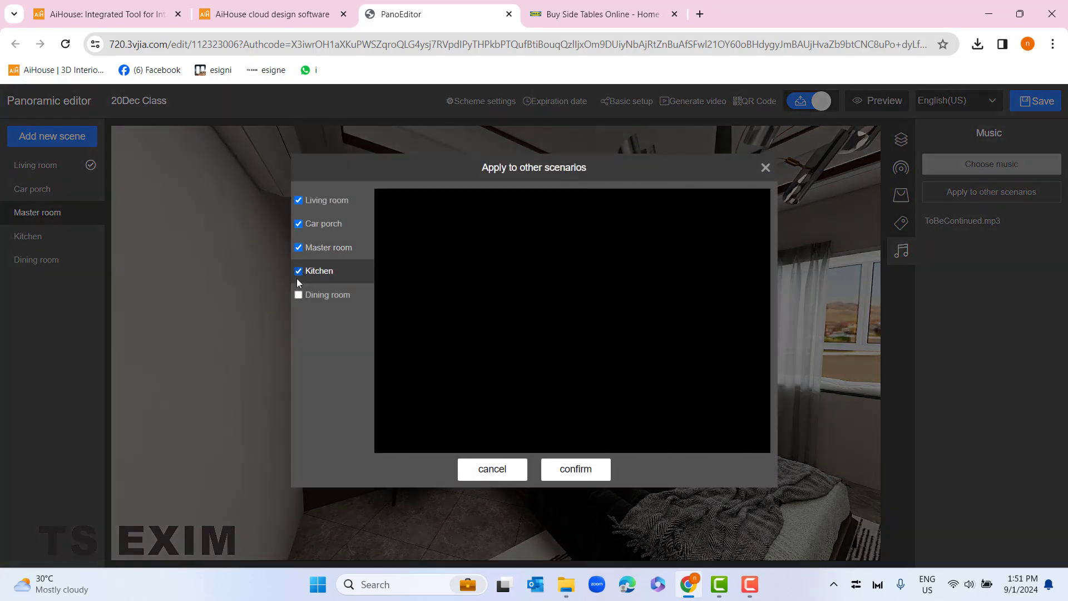
left_click(299, 296)
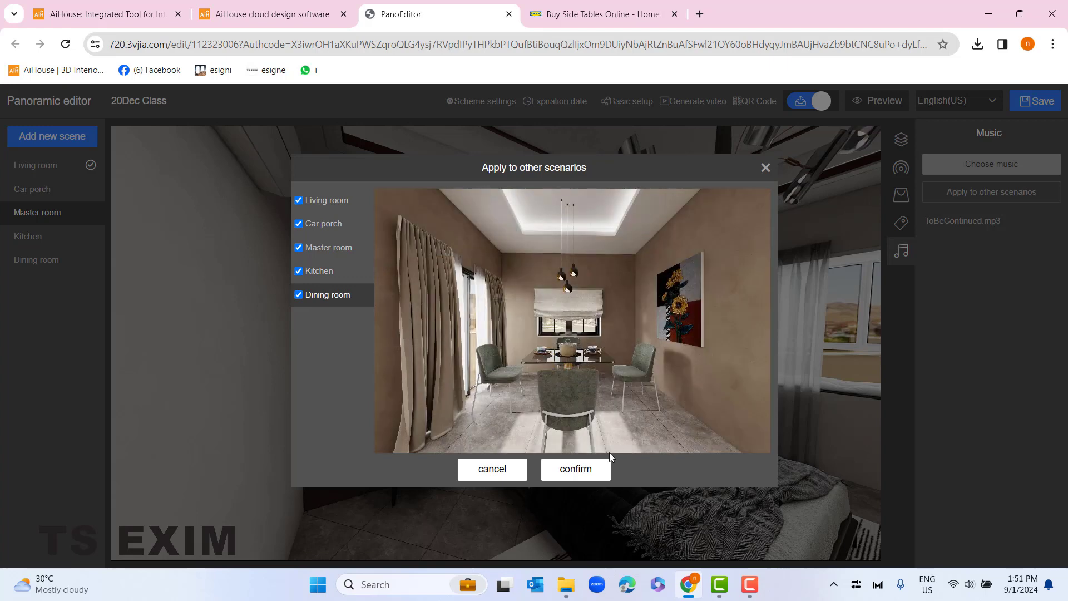
left_click(591, 474)
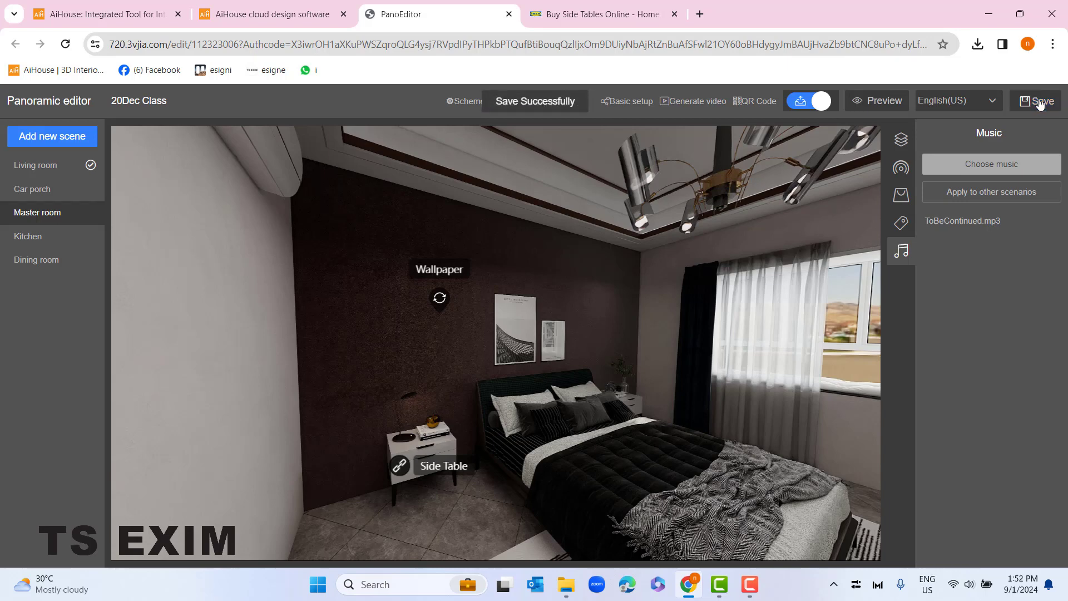
left_click(872, 100)
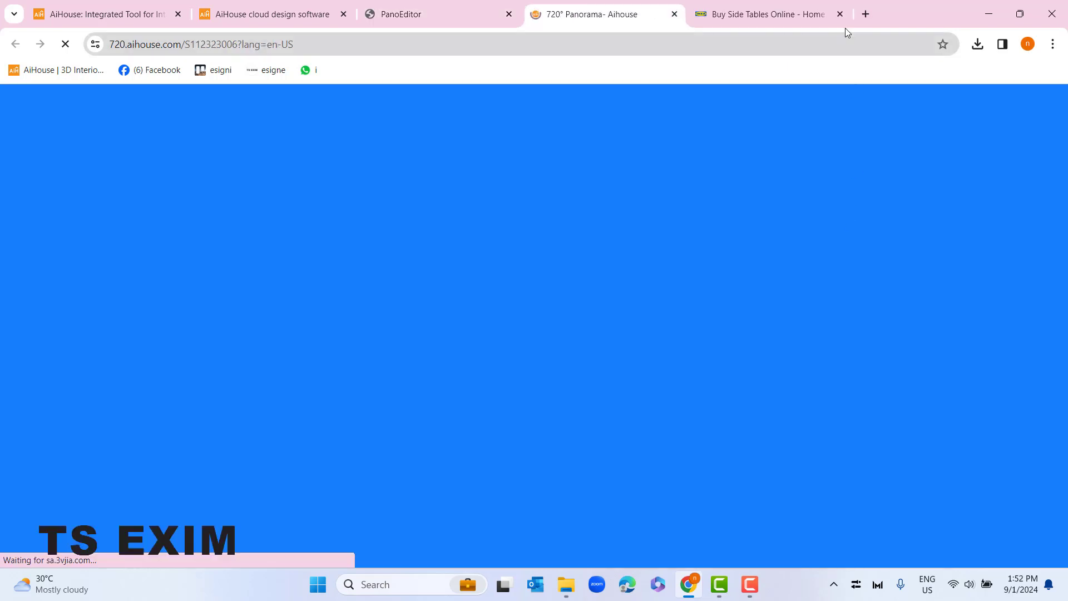
- Close the shop tab and walk through the tour preview into the Master room
left_click(839, 14)
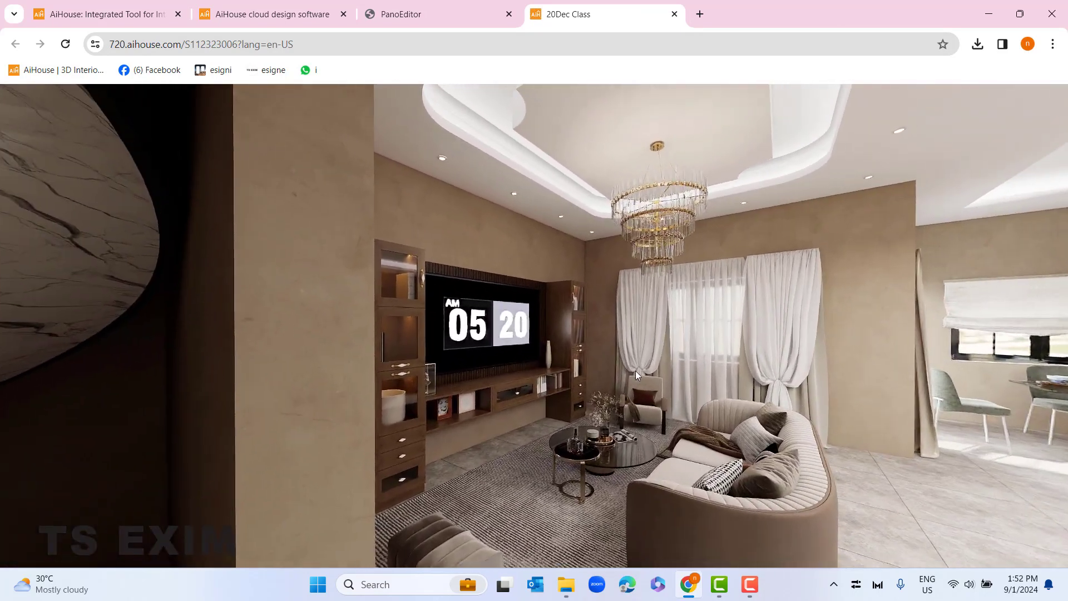
left_click_drag(648, 472, 973, 410)
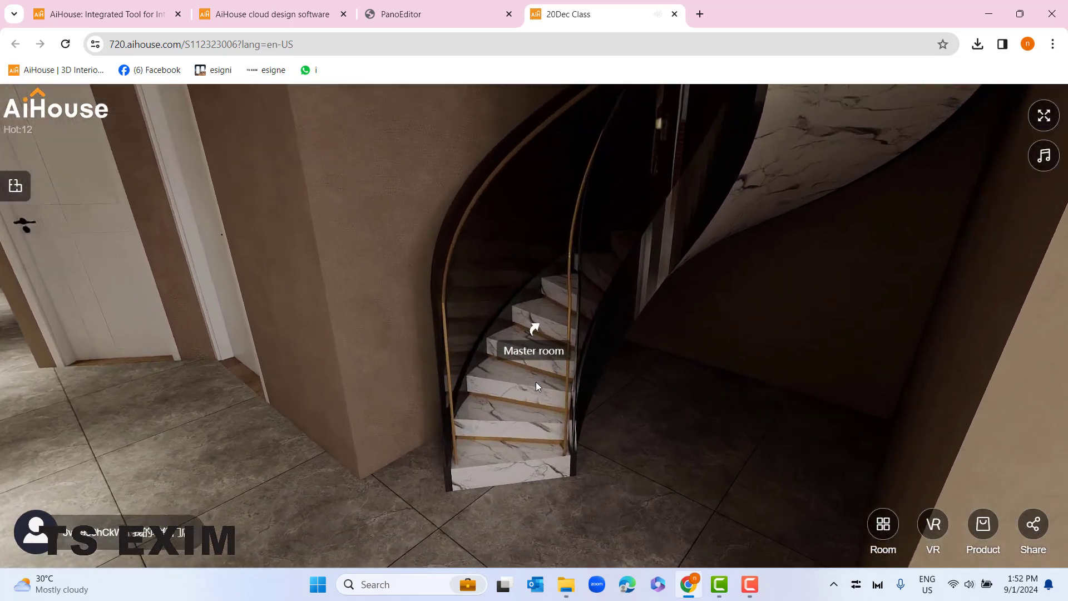
left_click(535, 382)
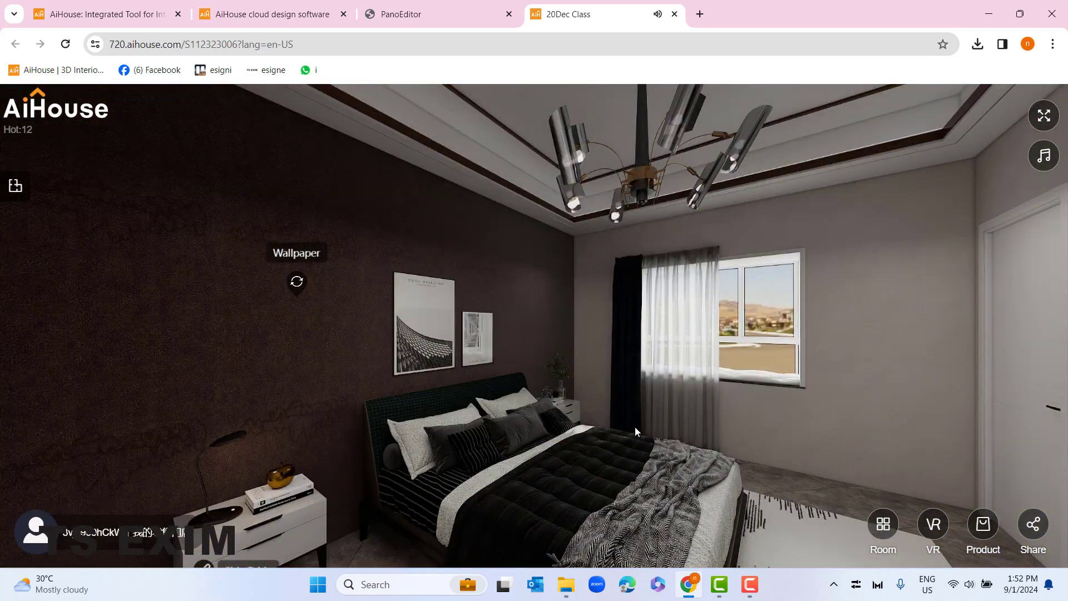
- Try the dark brown and cityscape wallpapers on the bedroom wall, then open the Side Table link
left_click_drag(635, 430, 486, 375)
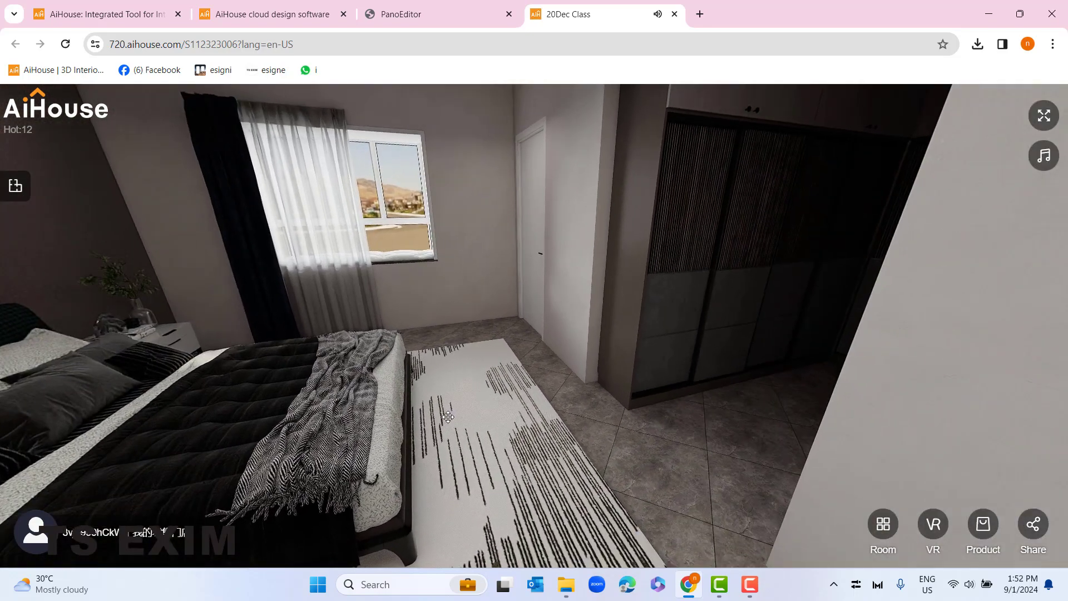
left_click_drag(600, 445, 663, 463)
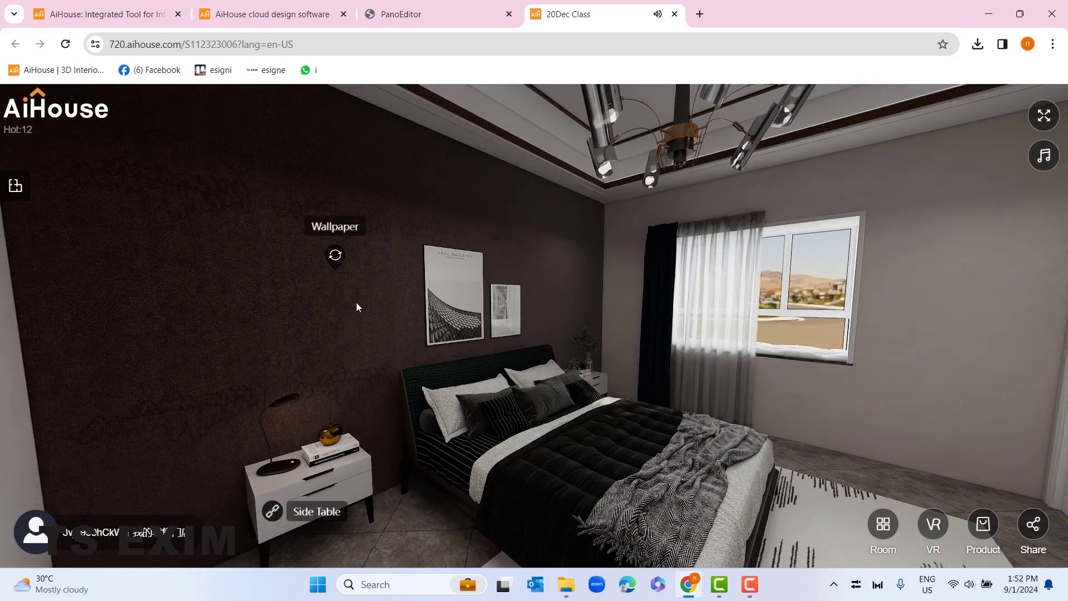
left_click(327, 262)
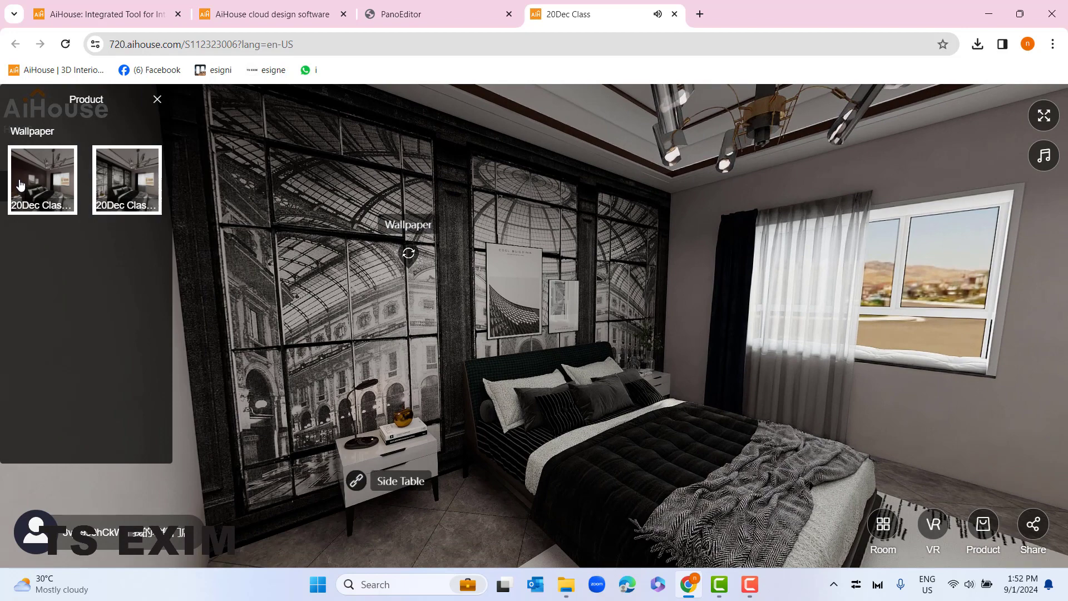
left_click(20, 184)
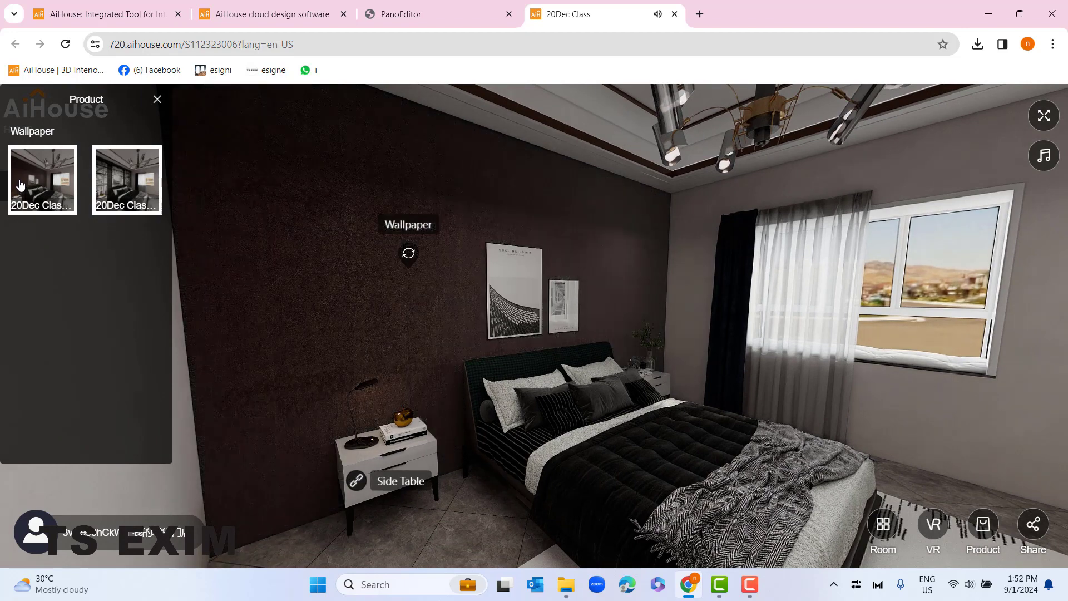
left_click(112, 189)
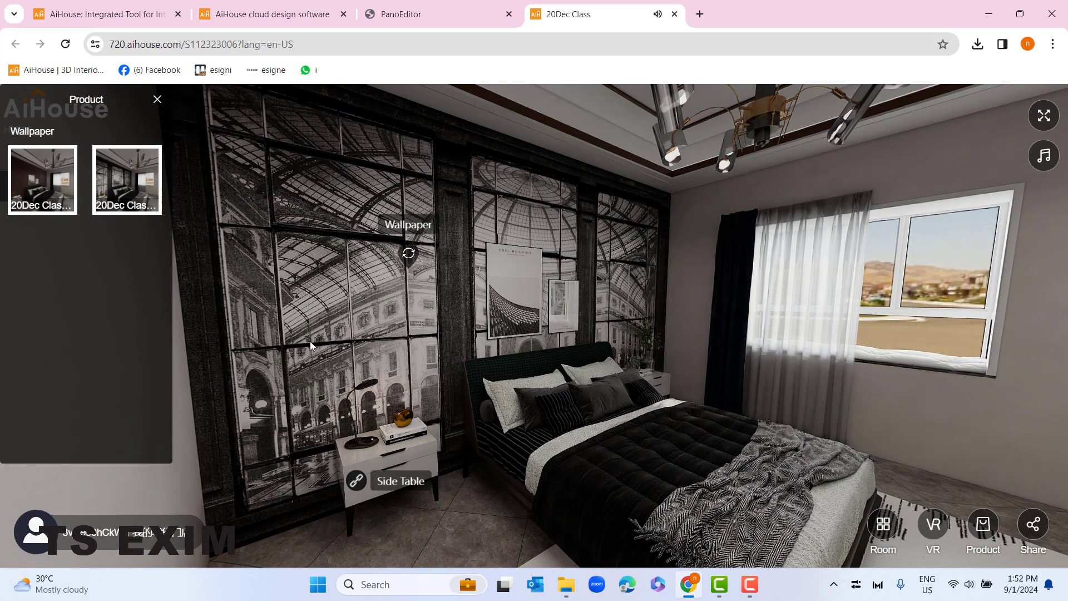
left_click(156, 99)
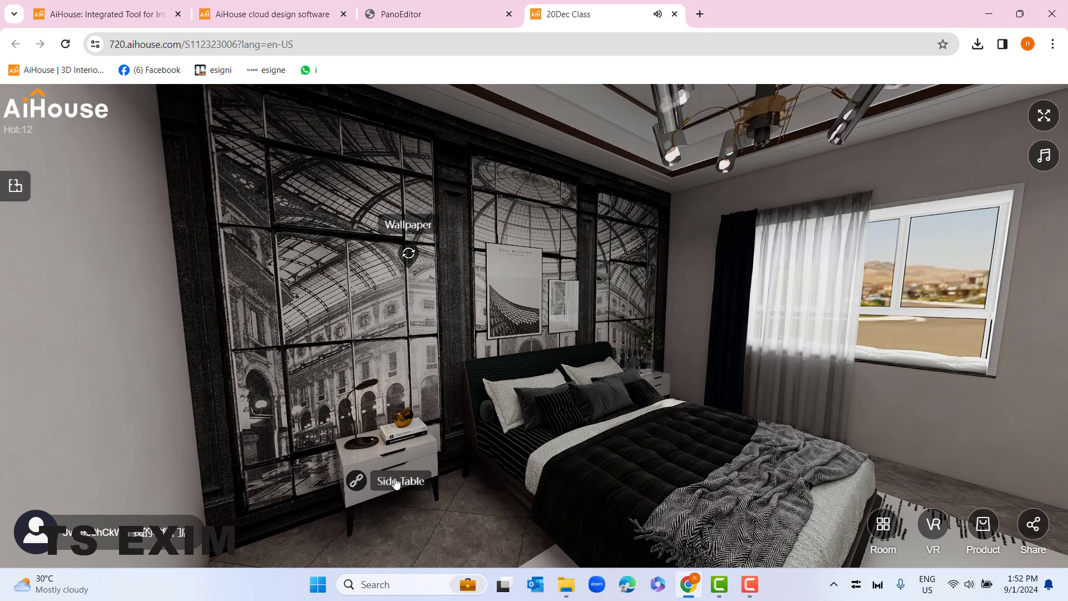
left_click(395, 482)
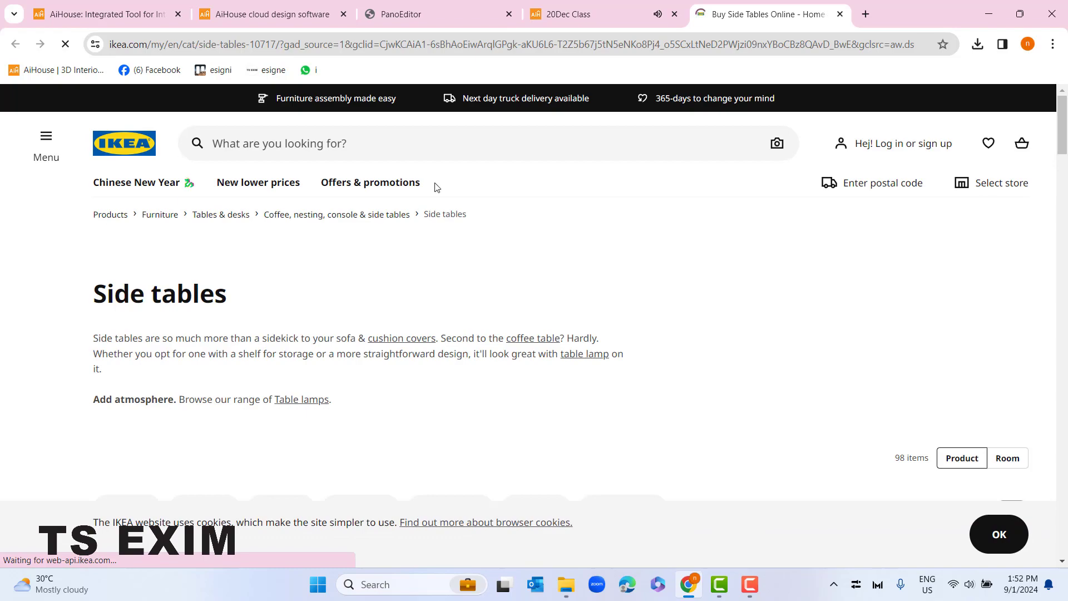
- Scroll over IKEA's Side tables page, then go back to the tour tab
scroll(584, 391, "down", 10)
scroll(584, 391, "up", 10)
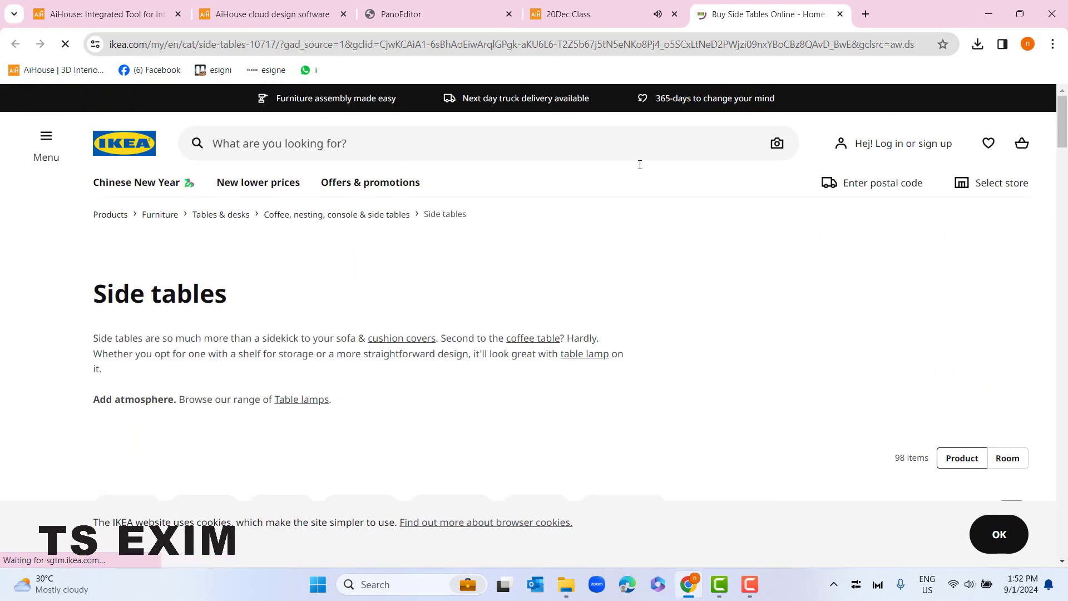
left_click(607, 14)
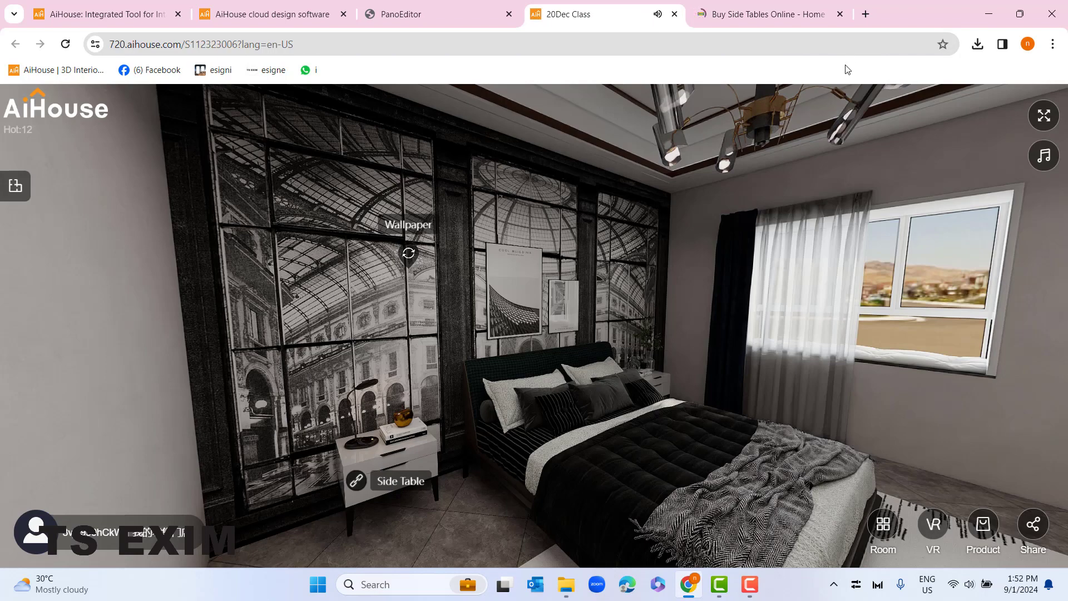
- Close the IKEA tab, jump the tour to the Dining room, and mute the music
left_click(840, 14)
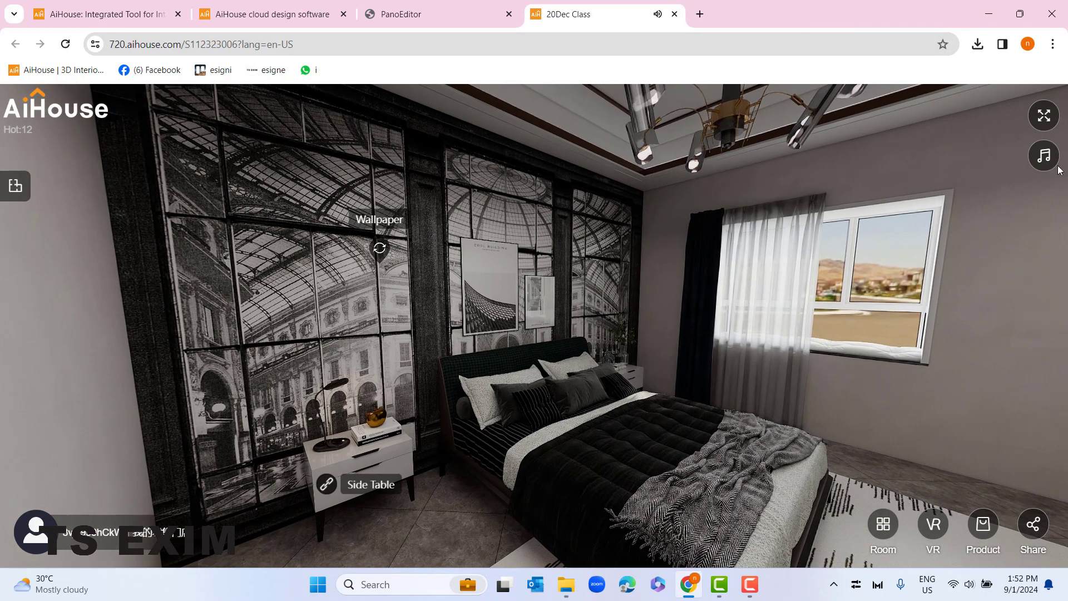
left_click(901, 525)
left_click(687, 466)
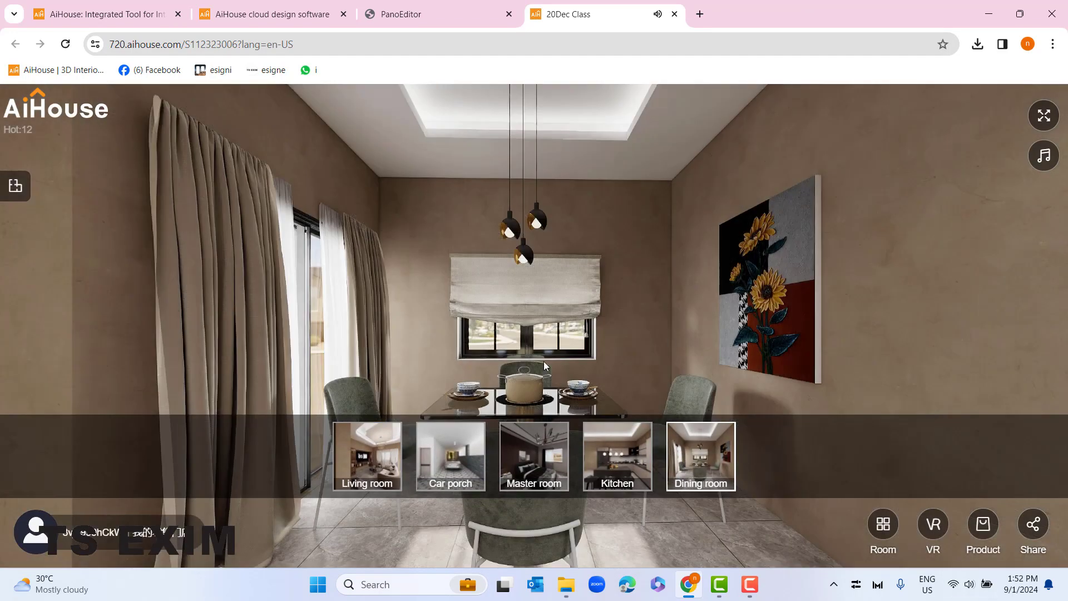
left_click(1044, 156)
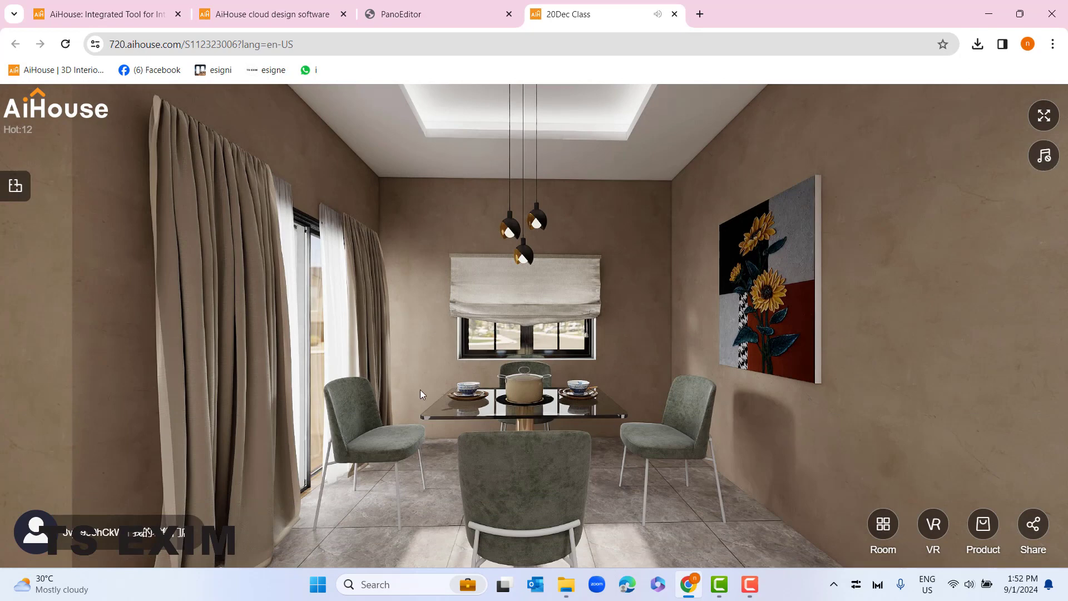
left_click(401, 14)
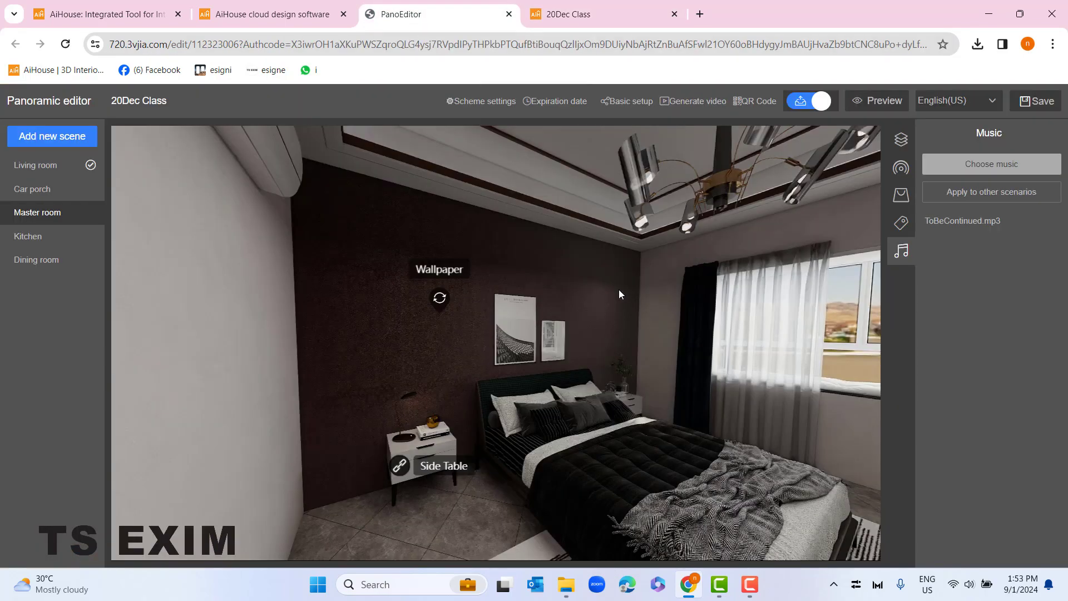
- Add a share link entry expiring on 2024-01-15 at 17:59:16
left_click_drag(616, 529, 595, 522)
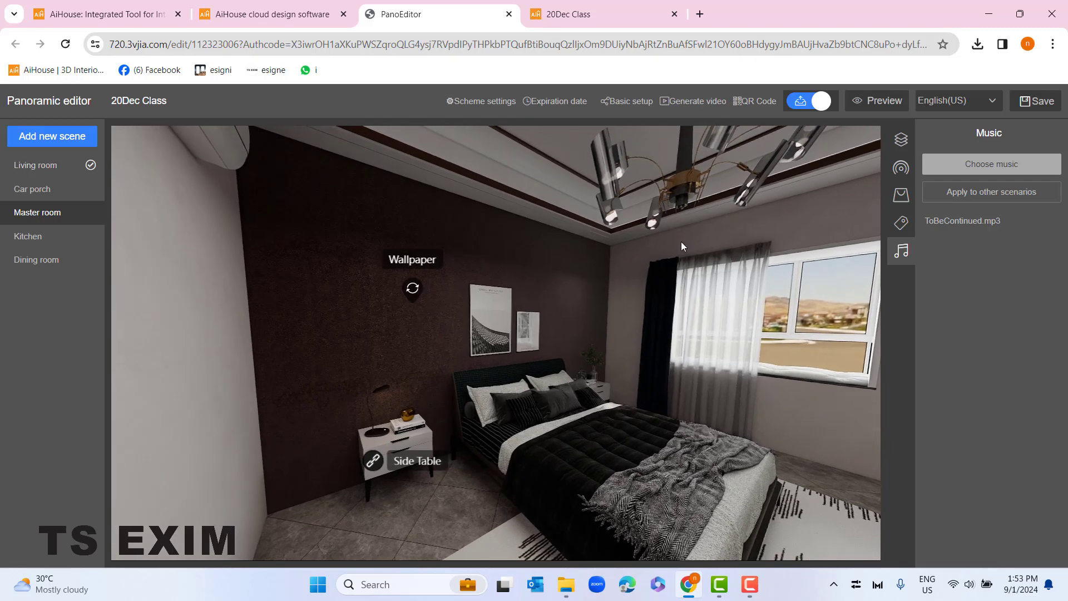
scroll(506, 241, "up", 2)
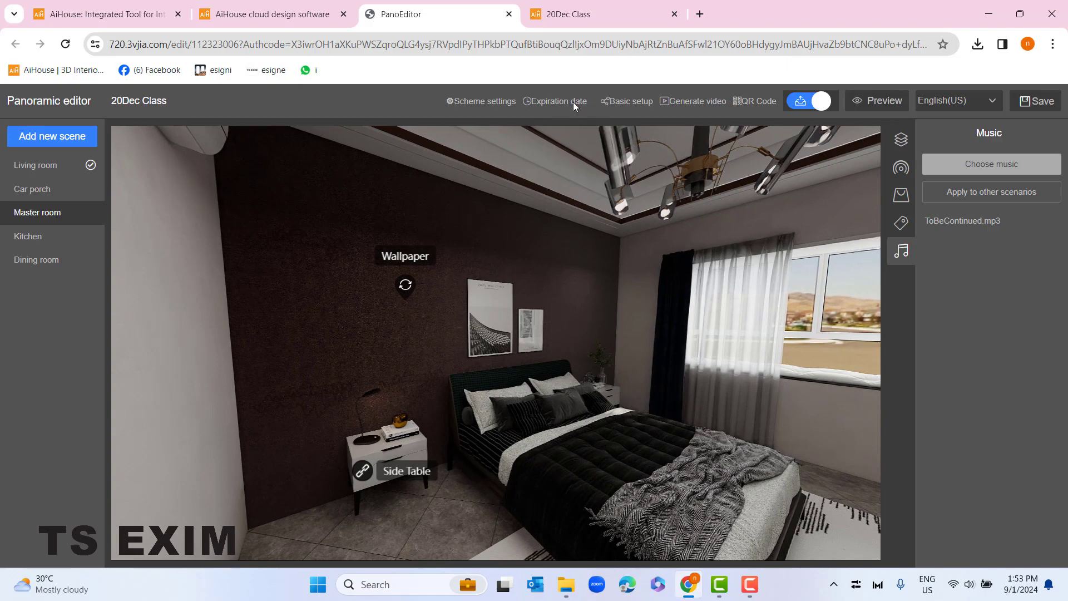
left_click(563, 101)
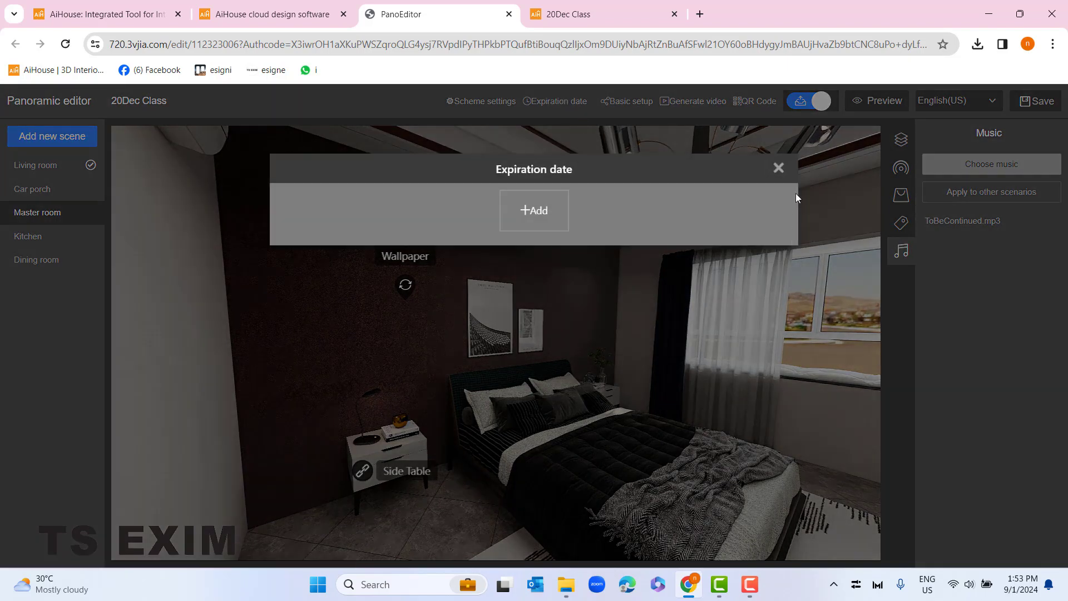
left_click(563, 212)
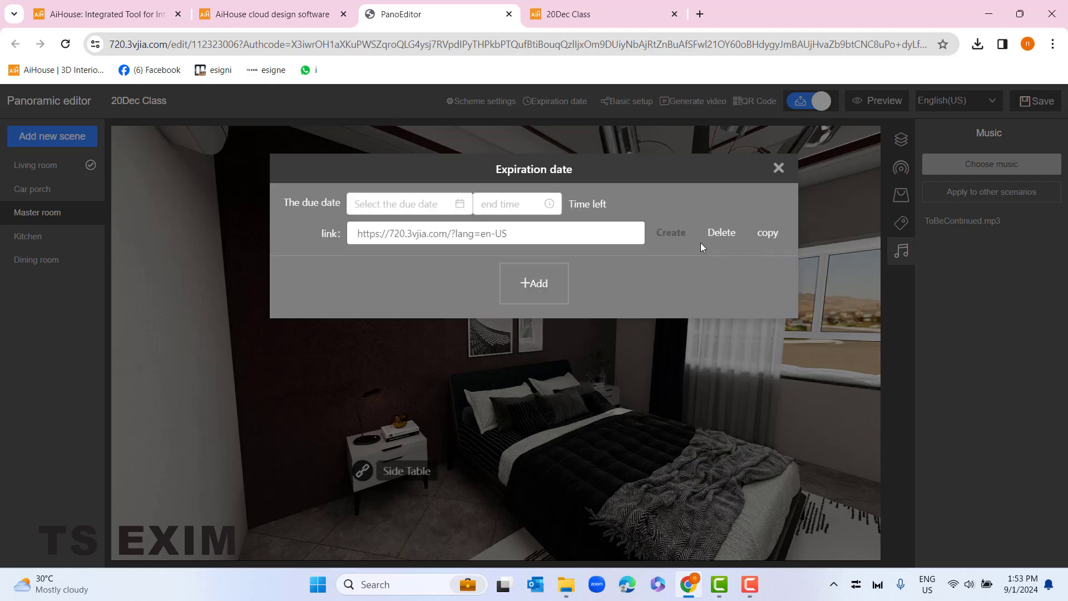
left_click(458, 205)
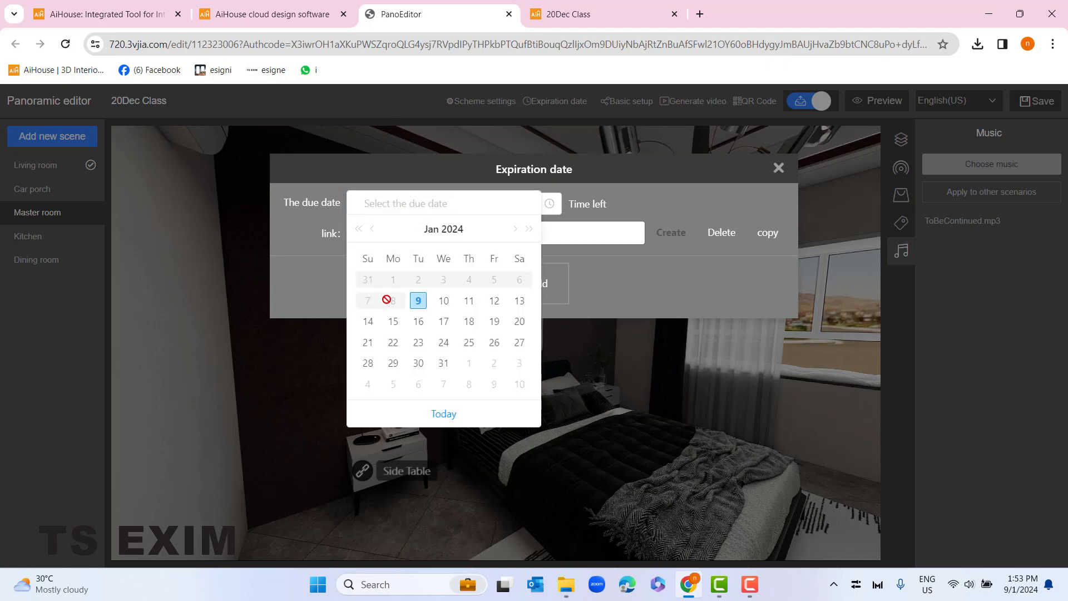
left_click(394, 324)
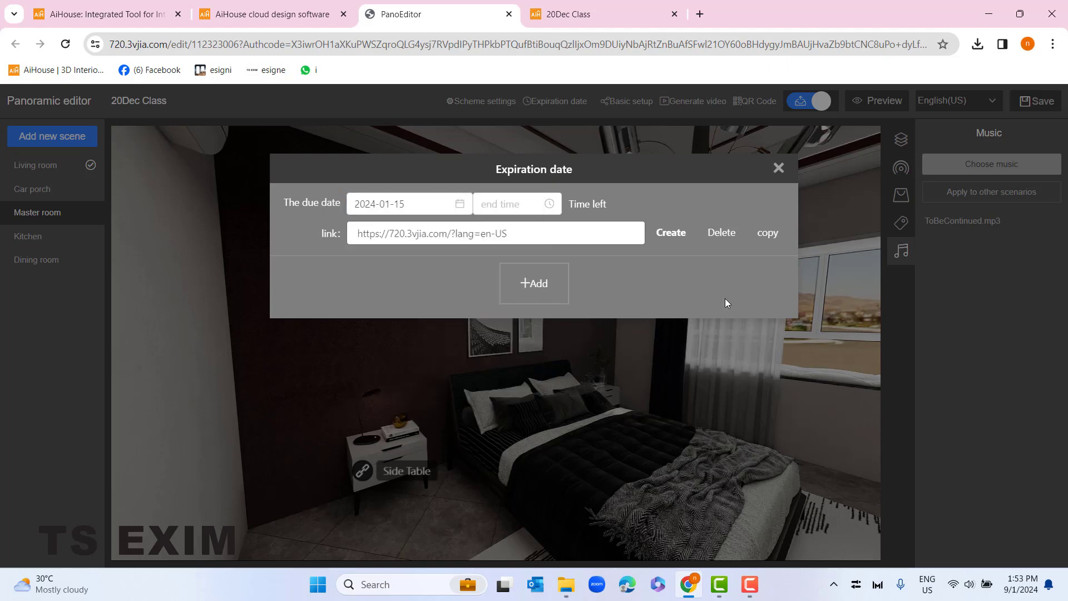
left_click(556, 206)
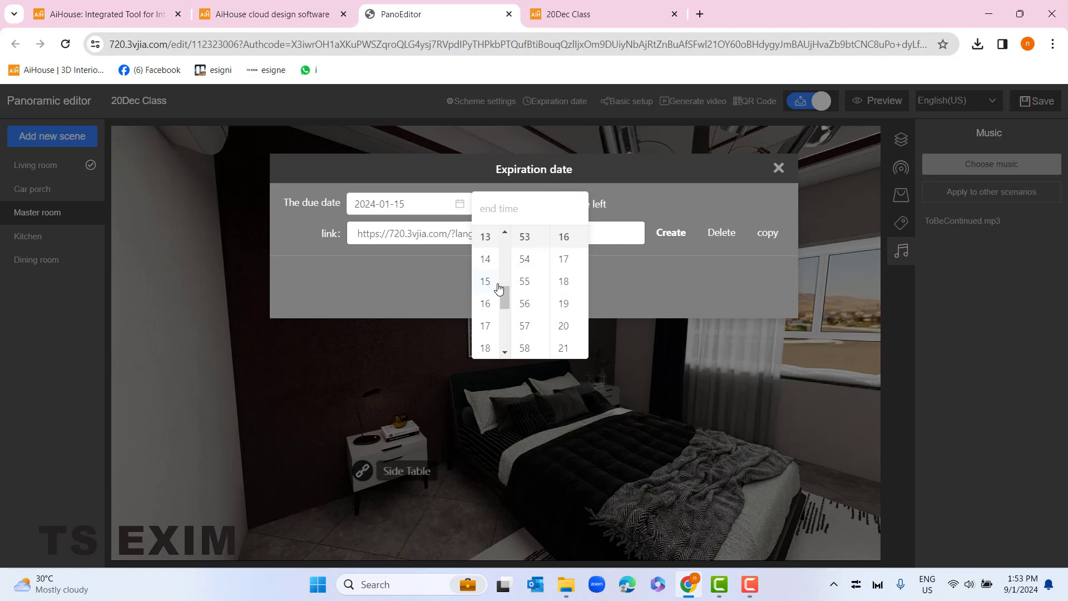
left_click(483, 328)
scroll(568, 310, "down", 3)
scroll(565, 306, "up", 2)
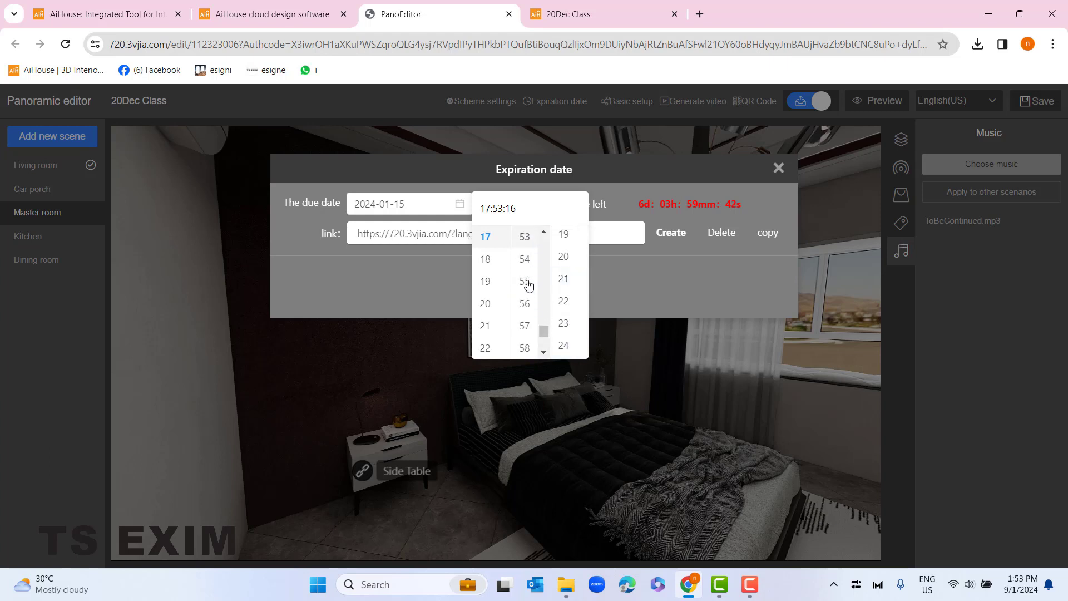
scroll(528, 285, "down", 3)
left_click(524, 236)
left_click(696, 272)
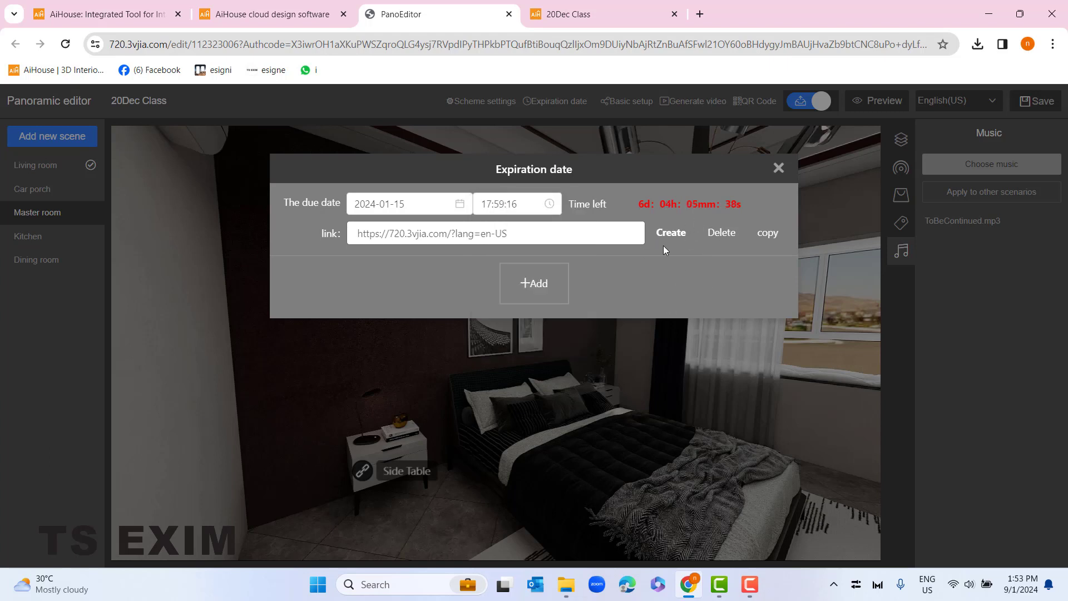
- Generate and copy the expiring share link, keeping the 2024-01-15 due date
left_click(669, 241)
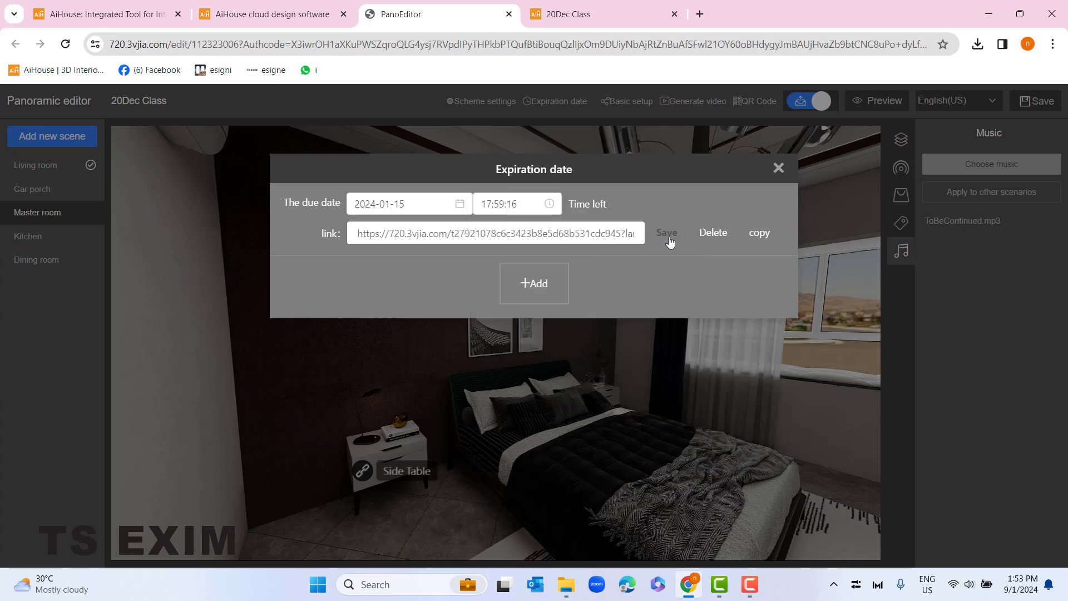
left_click(759, 234)
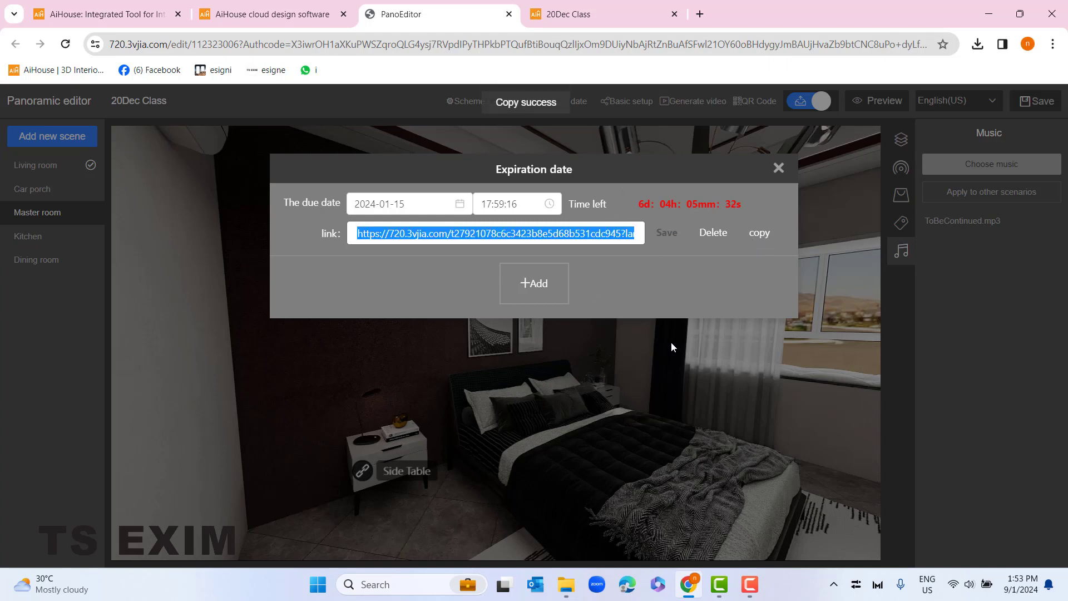
left_click(460, 203)
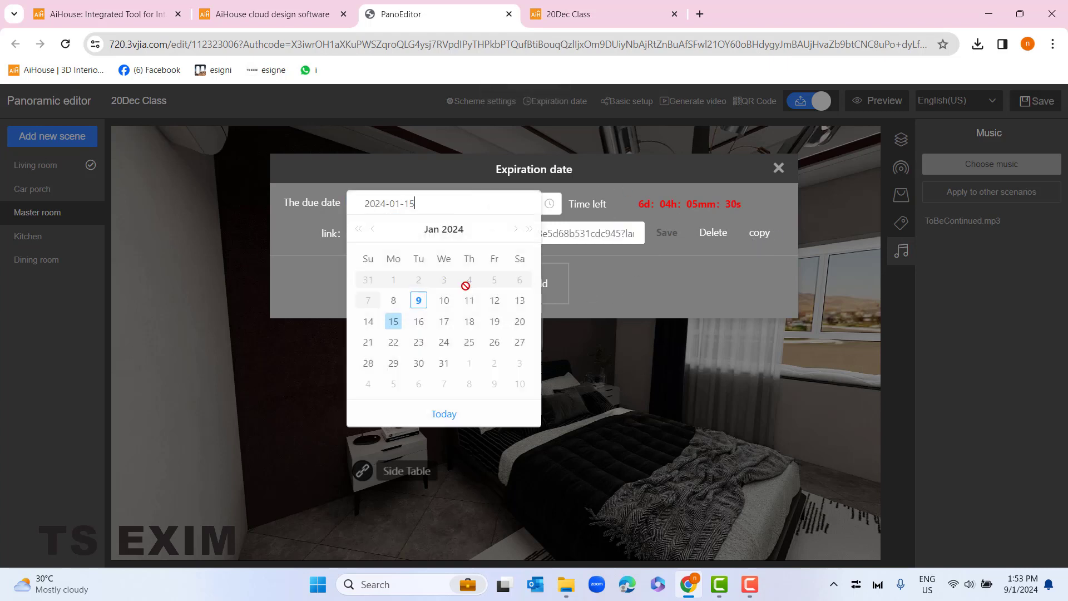
left_click(651, 284)
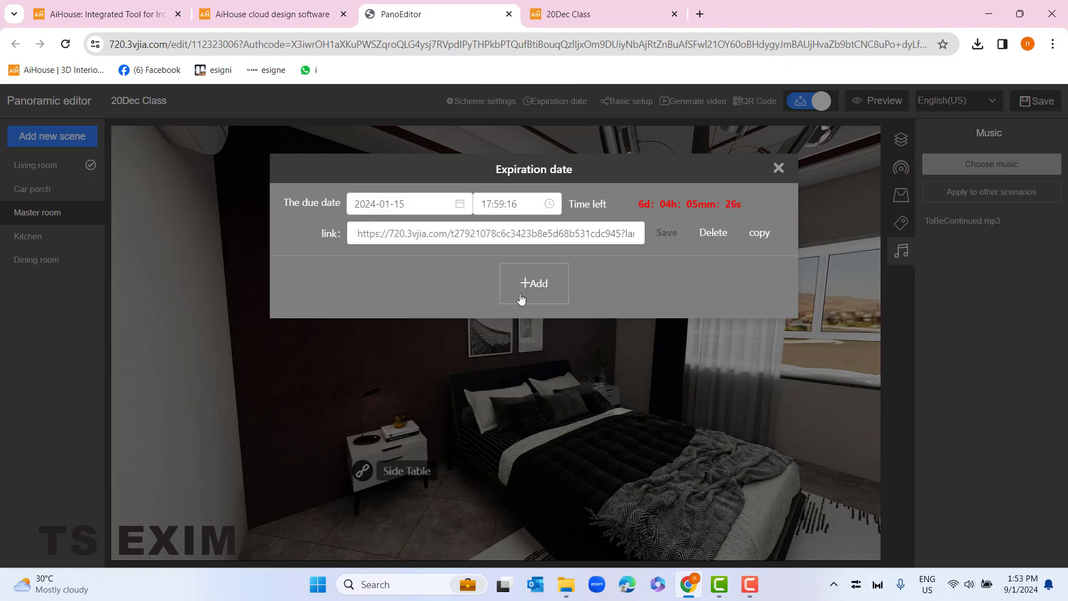
- Add two more link entries, delete the extra share links, and close the expiration settings
left_click(535, 285)
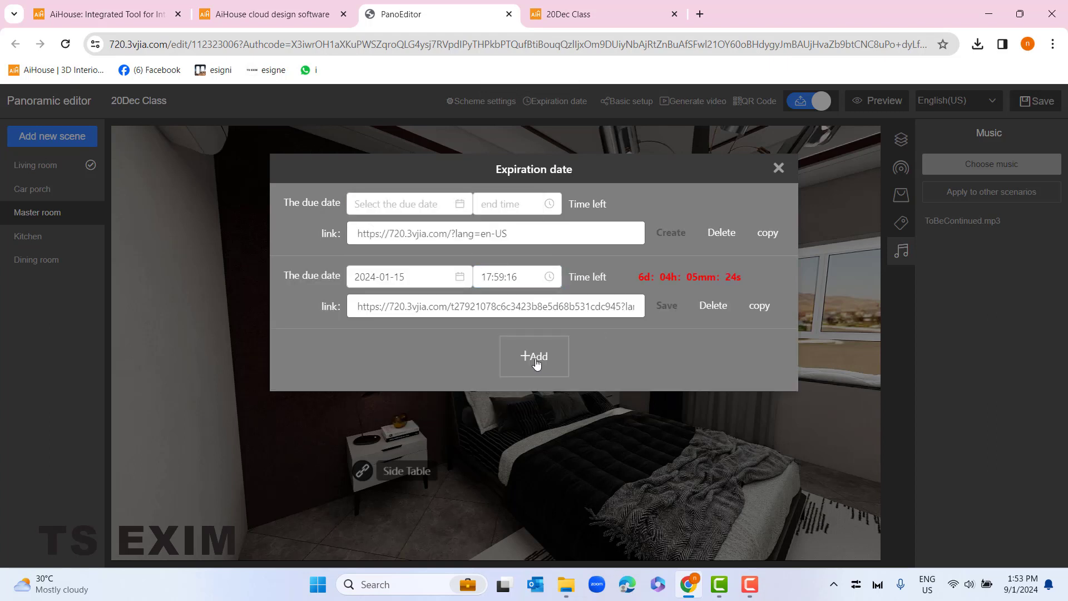
left_click(535, 363)
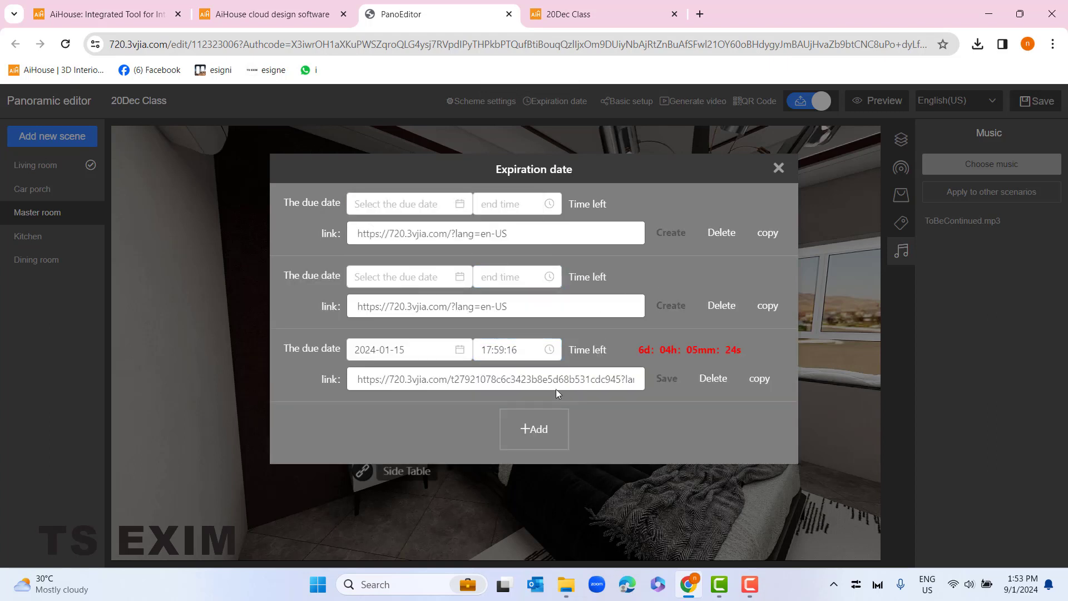
left_click(707, 377)
left_click(638, 250)
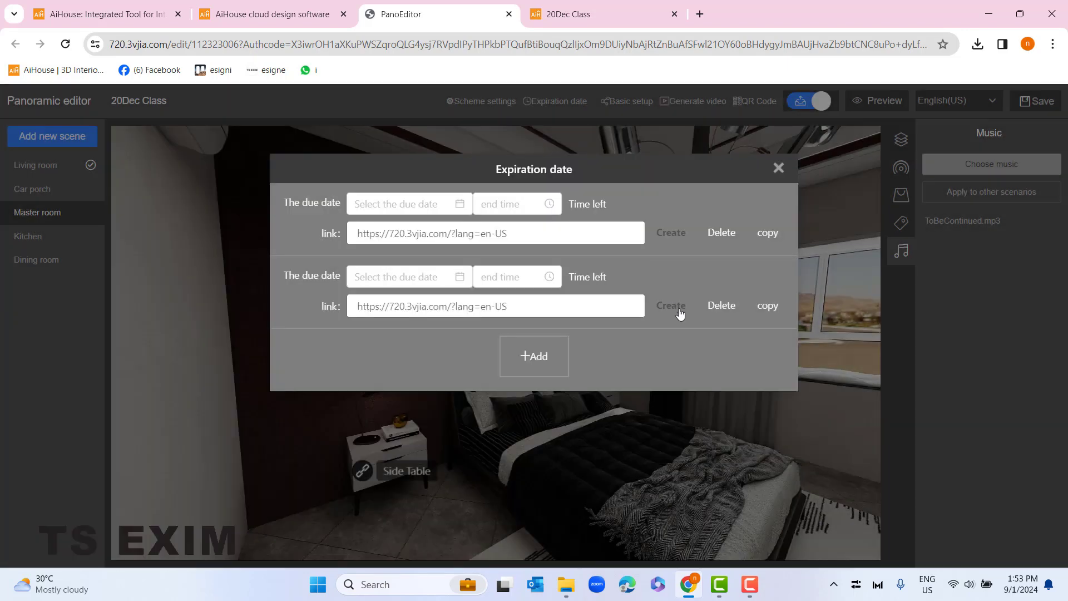
left_click(721, 305)
left_click(616, 245)
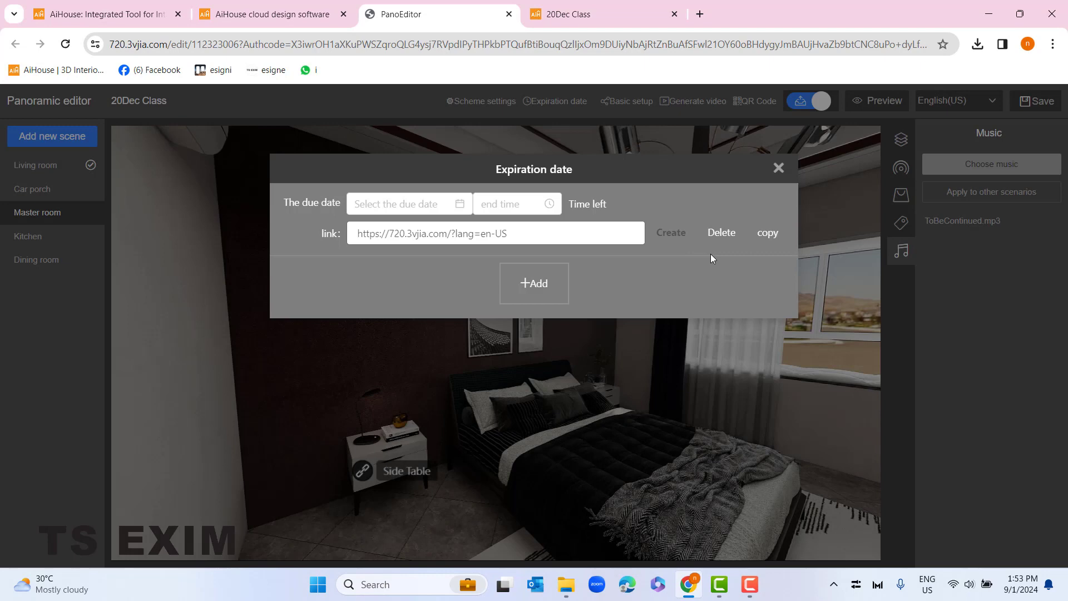
left_click(779, 168)
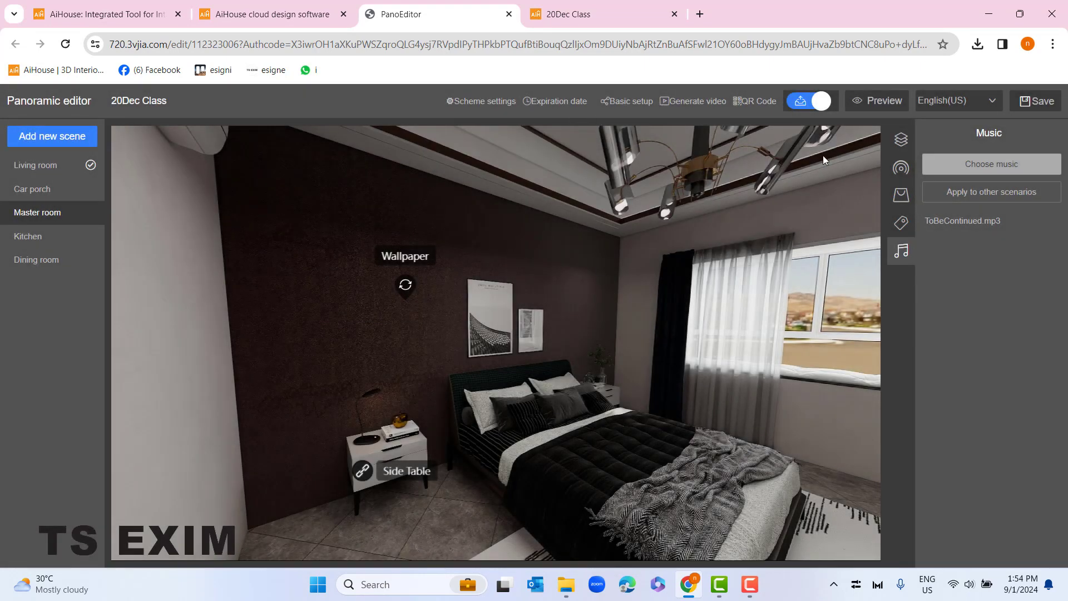
left_click(760, 101)
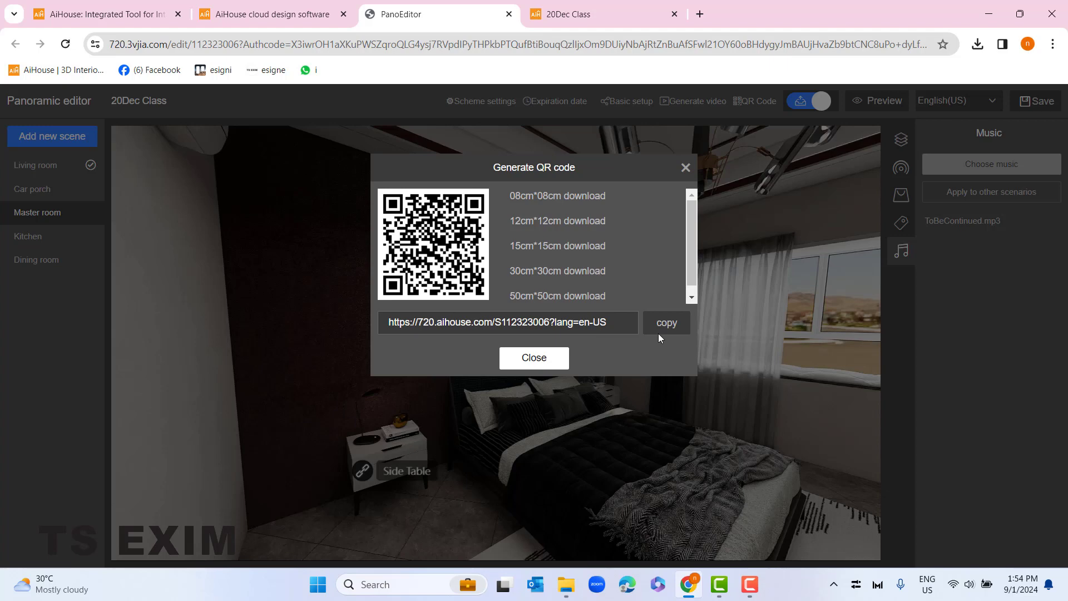
left_click(685, 169)
left_click(817, 103)
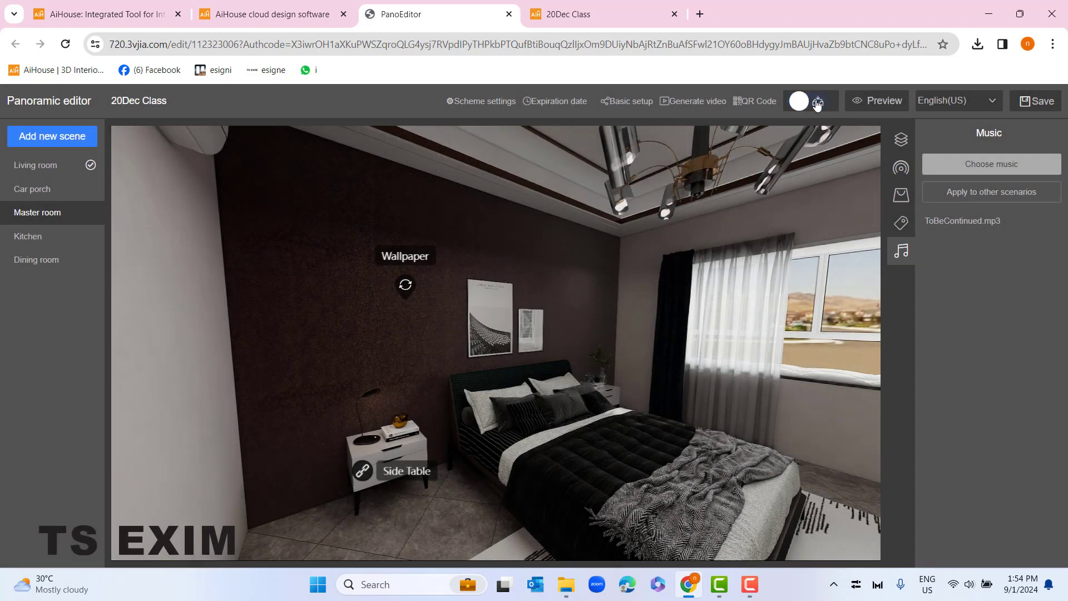
left_click(817, 104)
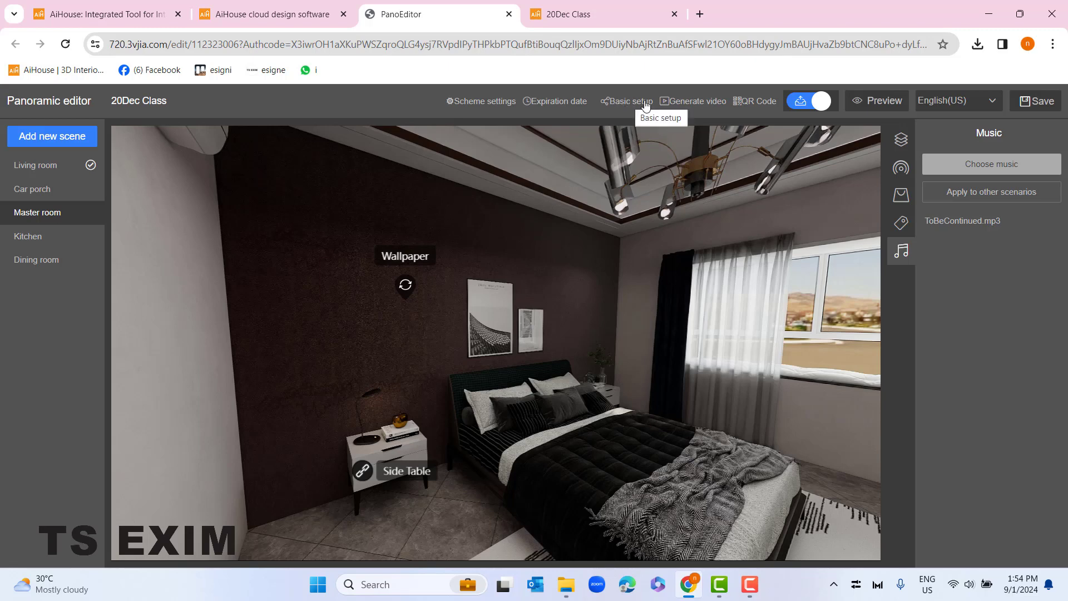
left_click(625, 104)
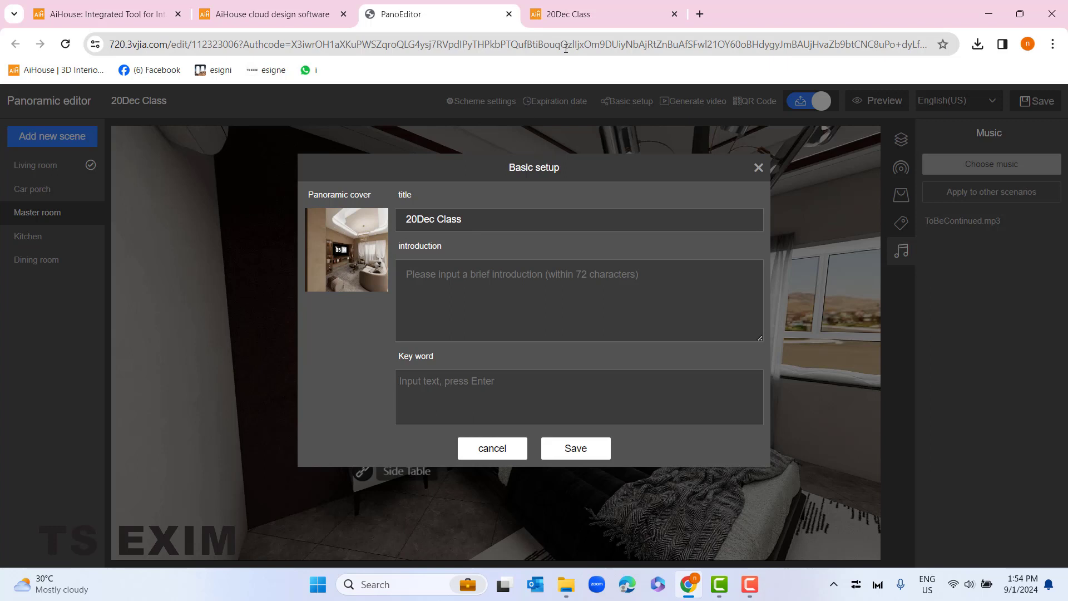
- Replace the tour title '20Dec Class' with 'My House'
key("shift+Left")
key("shift+Left")
key("shift+Left")
key("shift+Left")
key("shift+Home")
key("BackSpace")
type("My House")
left_click(582, 453)
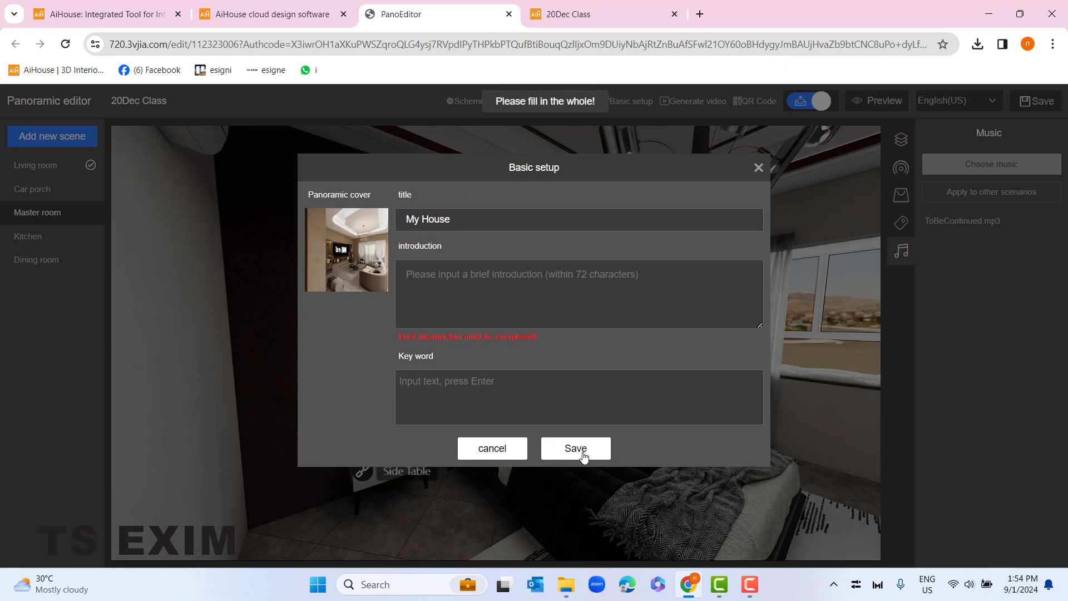
- Add introduction 'Three bedroom modern house' and keywords 'Three, modern', save, and reload
left_click(509, 280)
type("Th")
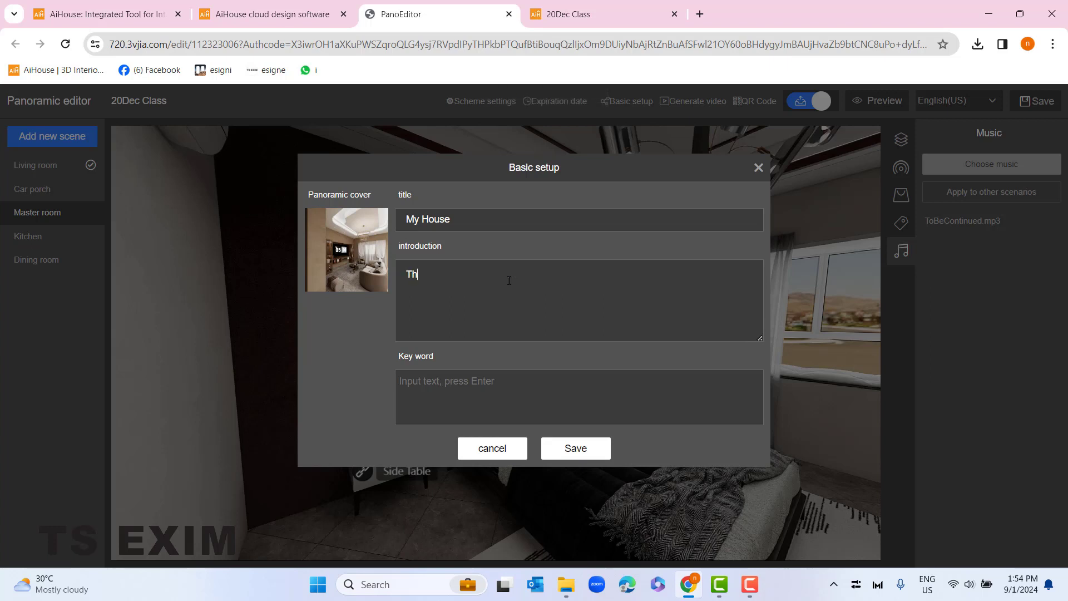
type("ree bedroom modern house")
left_click(566, 443)
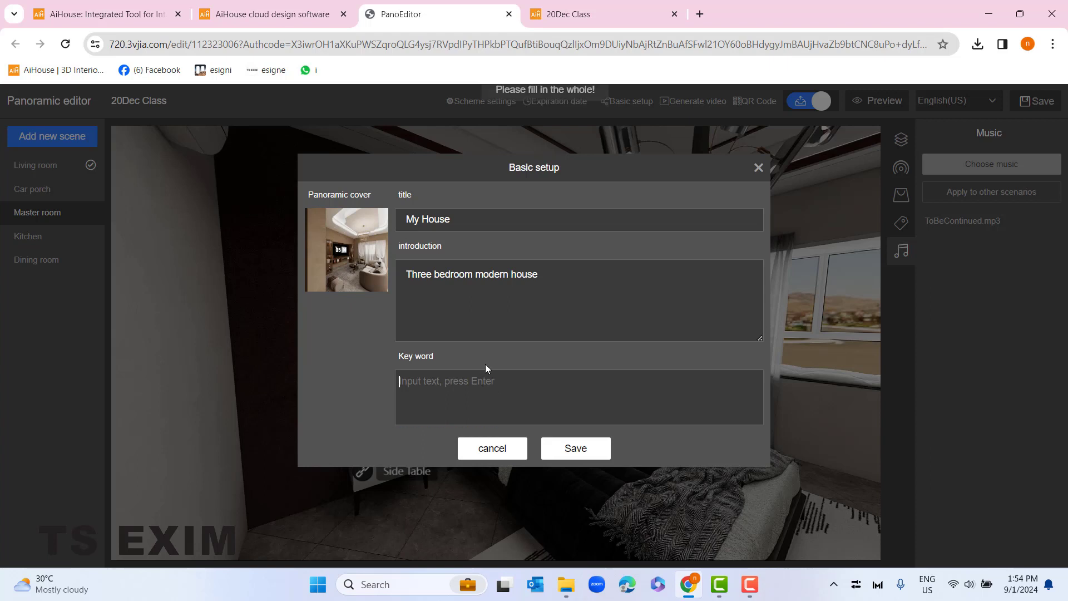
type("T")
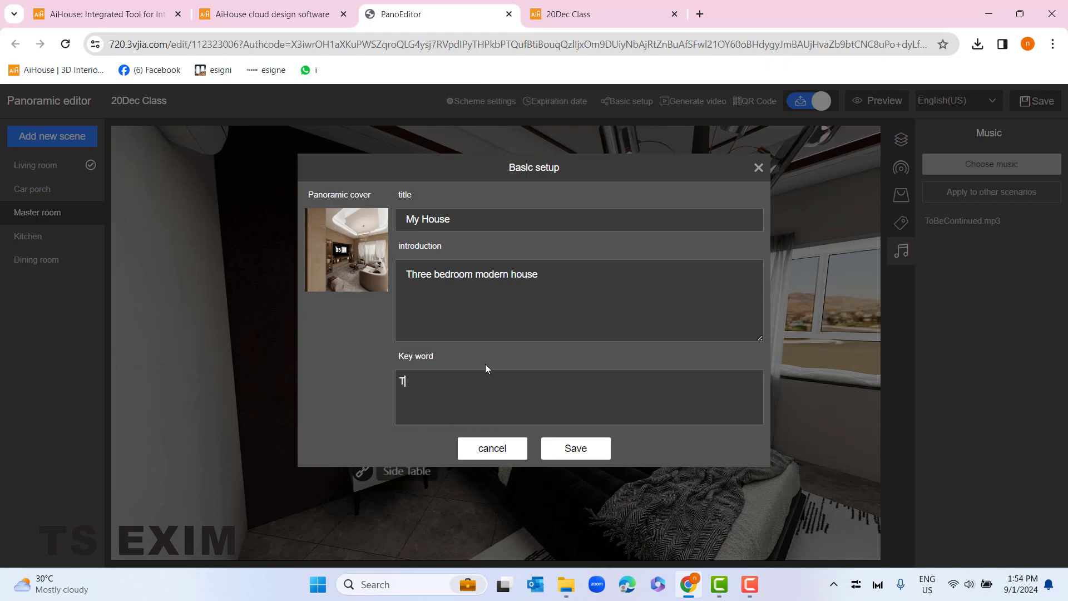
type("hree, modern")
left_click(562, 450)
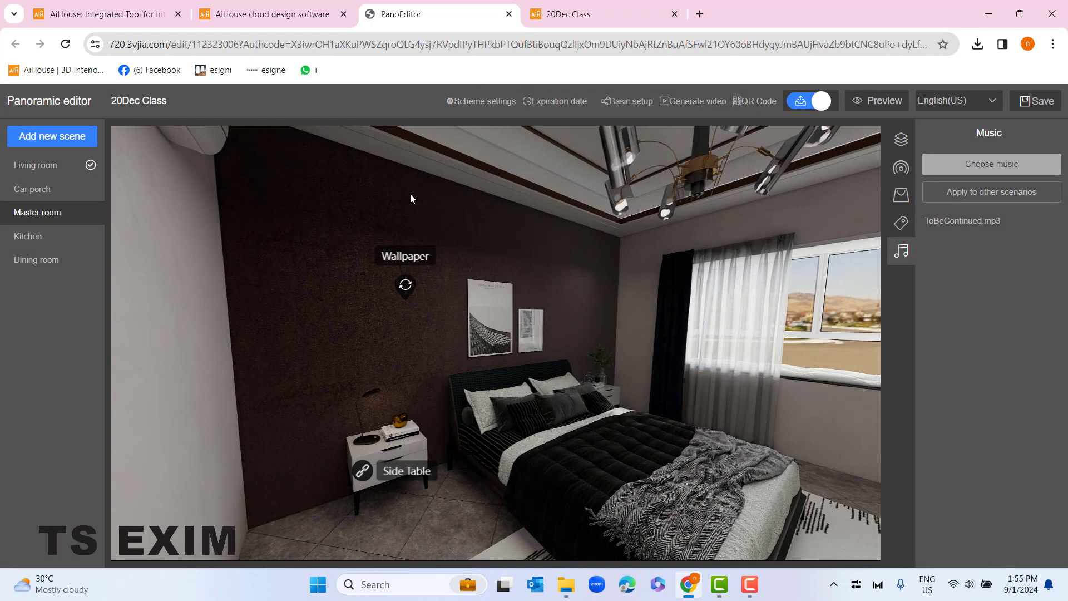
left_click(65, 44)
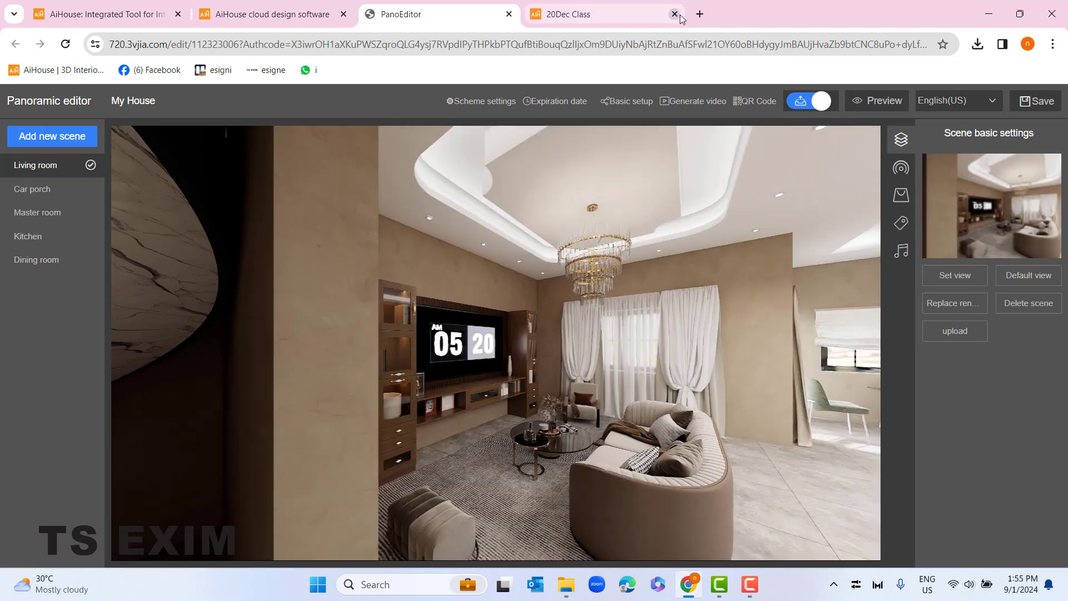
- Close the 20Dec Class tab, preview My House in a new tab, and return to the editor
left_click(675, 14)
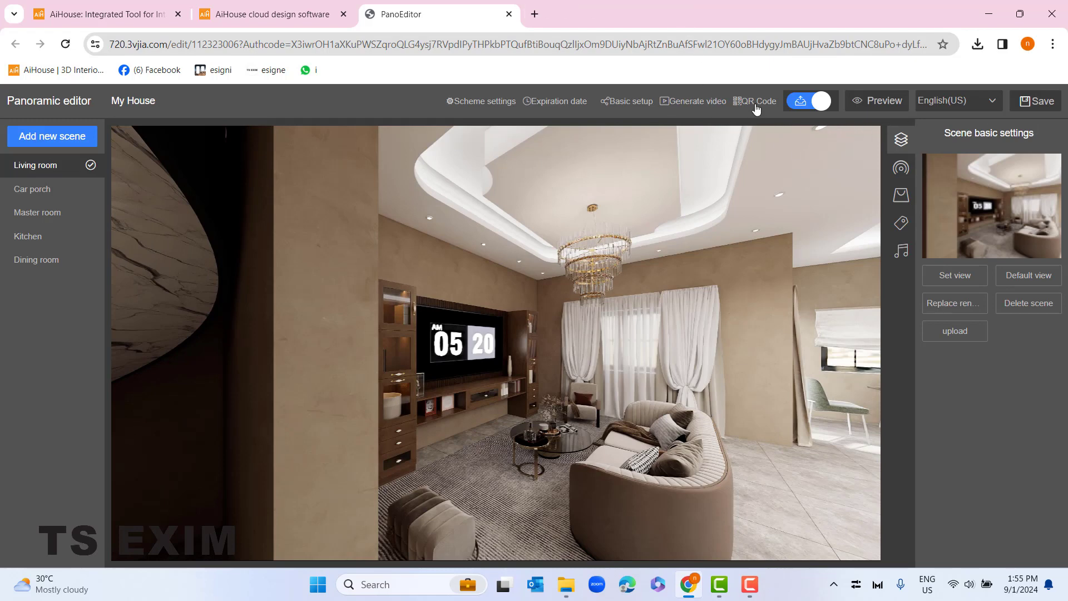
left_click(901, 110)
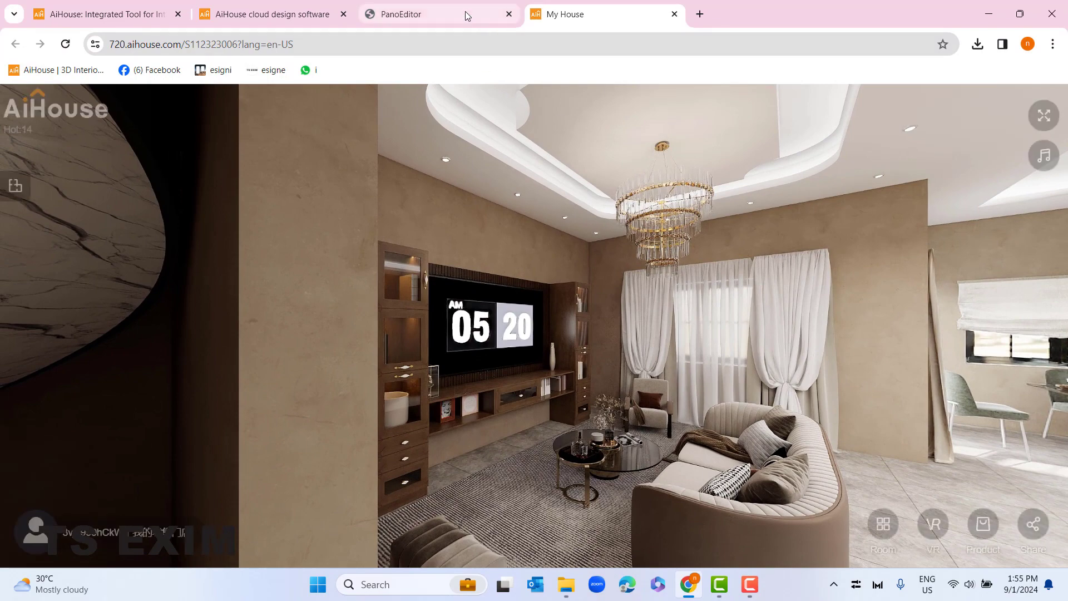
left_click(465, 11)
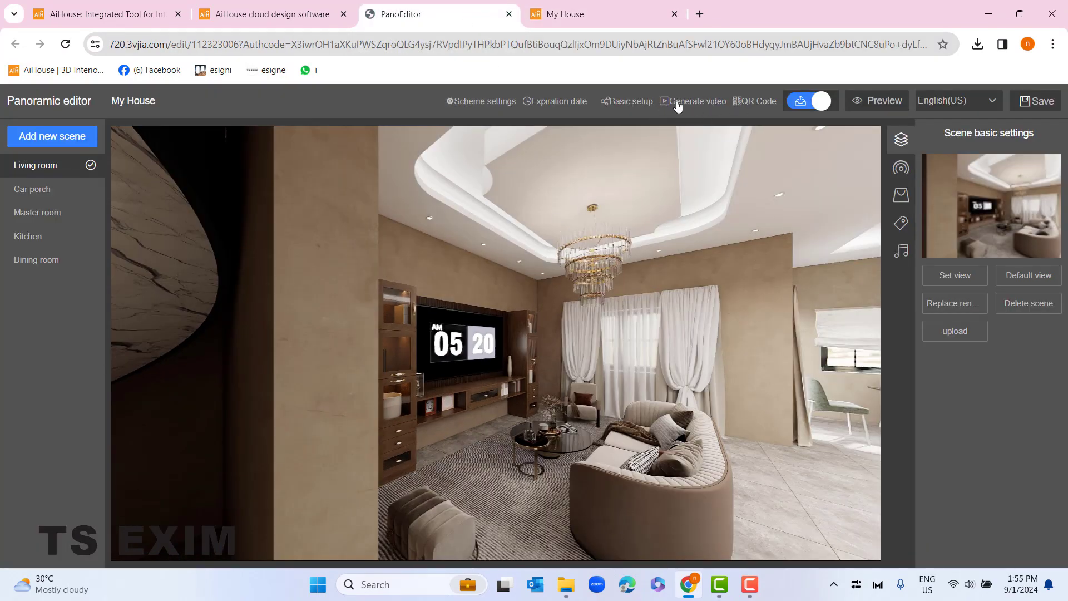
left_click(696, 102)
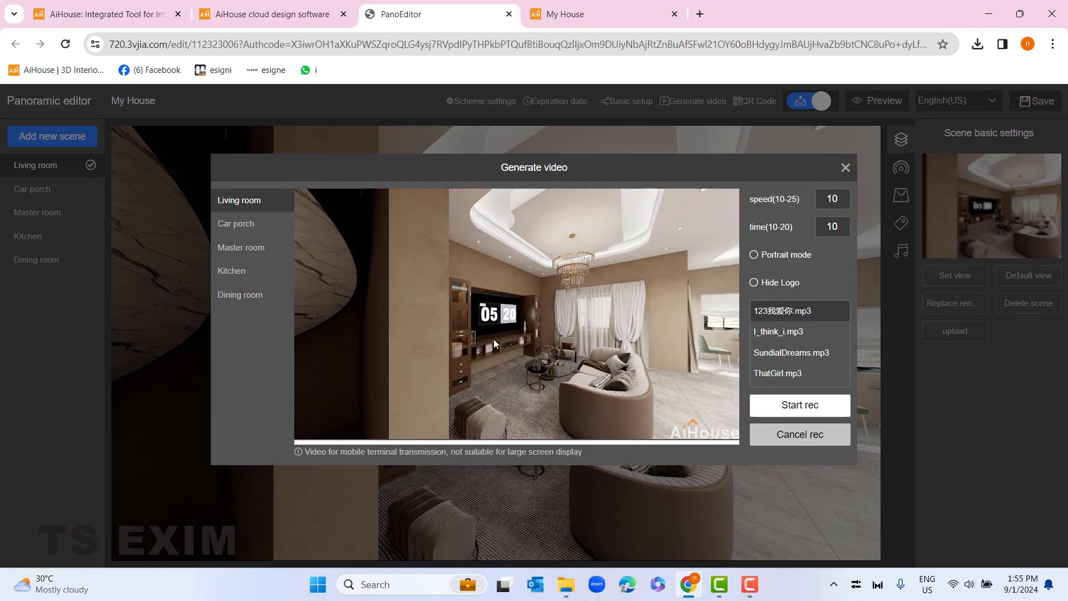
- Preview the Kitchen scene, keep landscape format and the AiHouse watermark, and choose I_think_i.mp3 as music
left_click(250, 270)
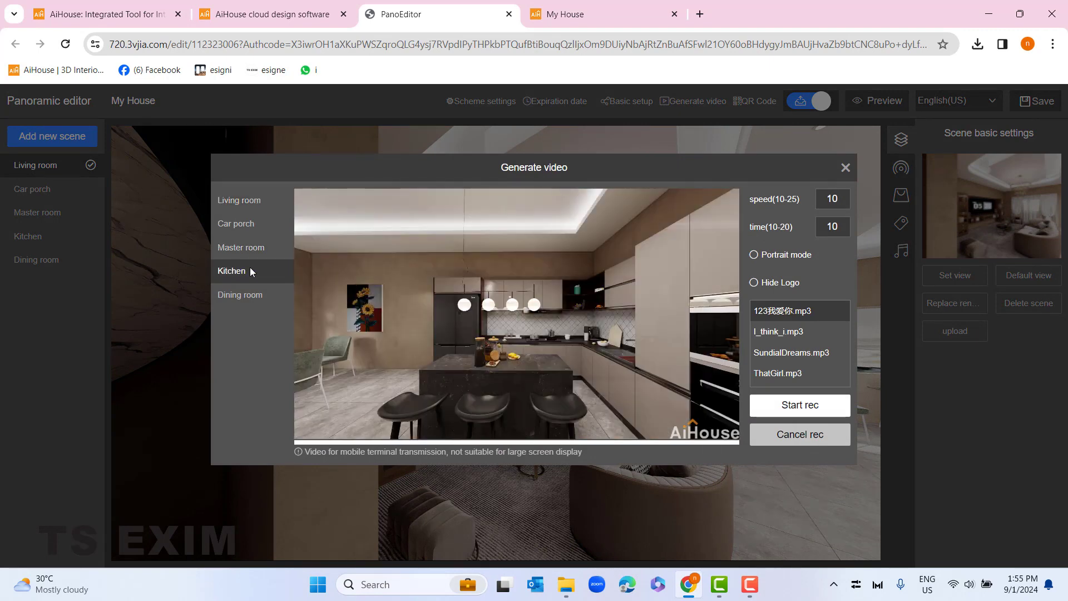
left_click_drag(398, 336, 633, 333)
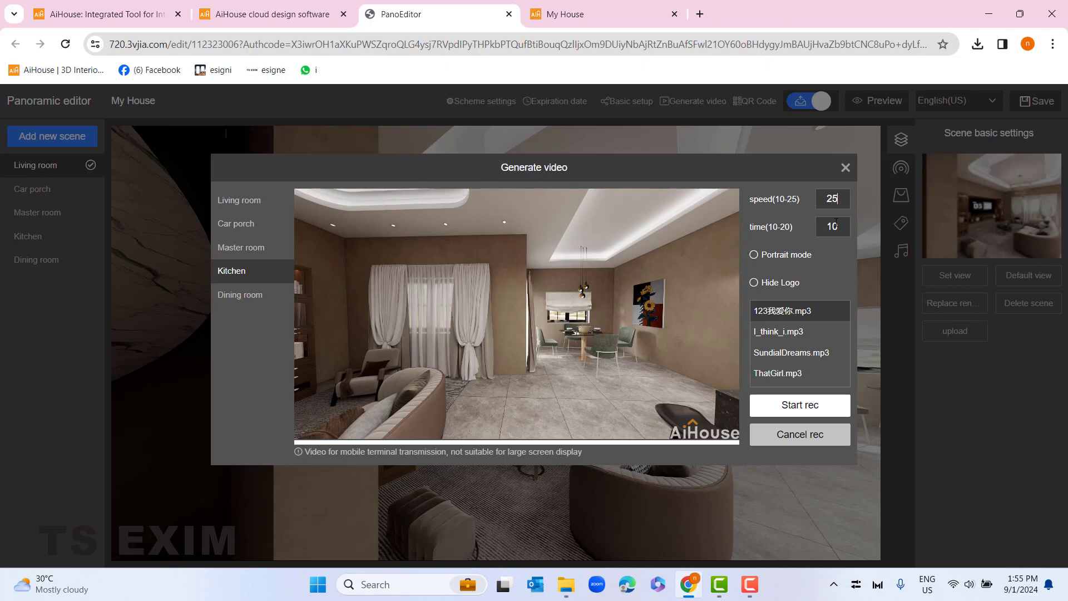
left_click(754, 255)
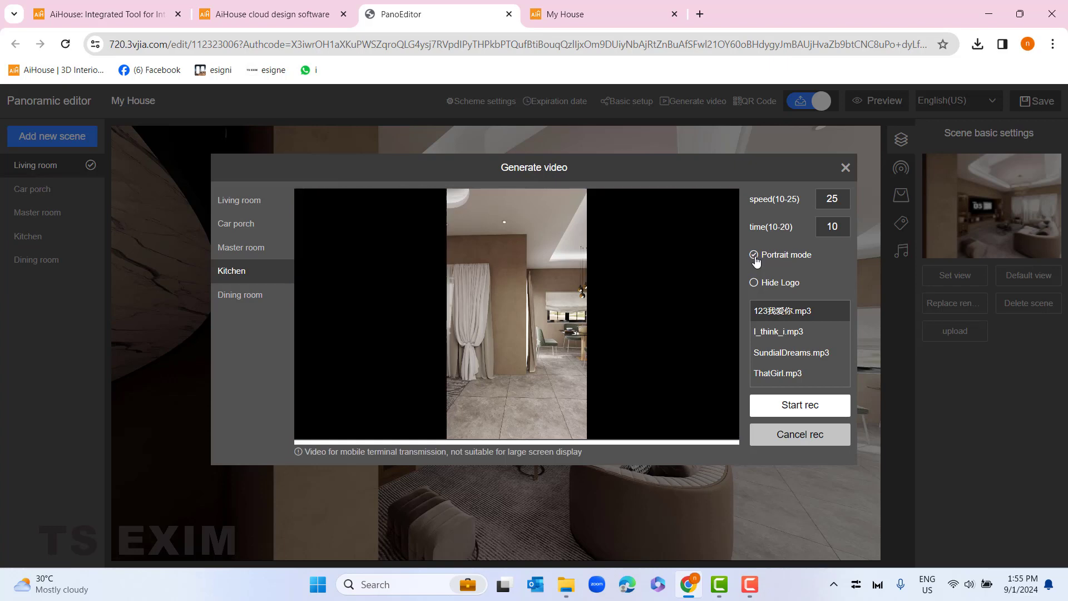
left_click(755, 259)
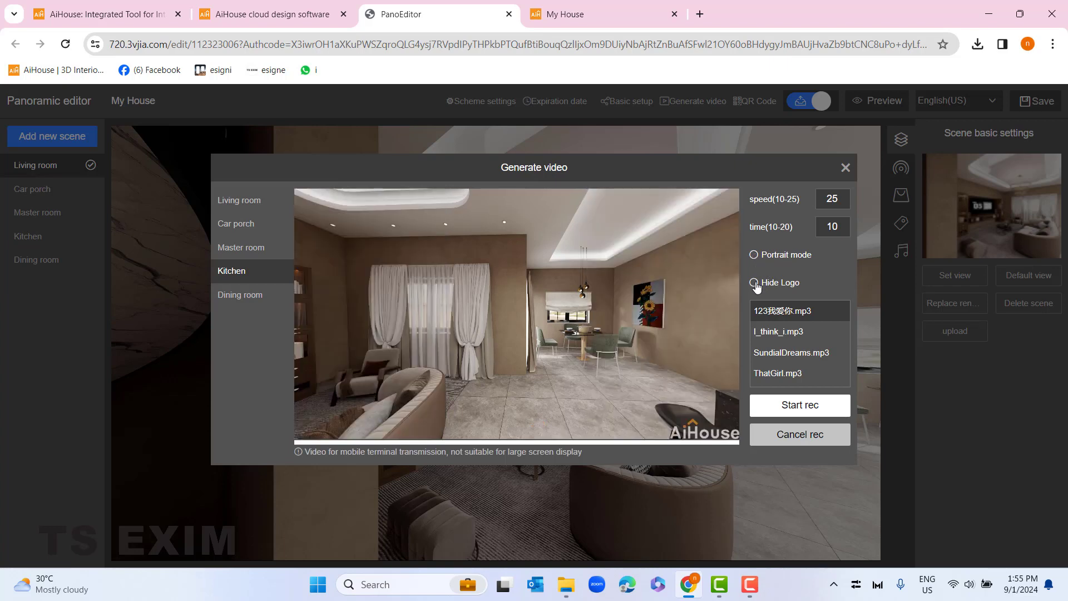
left_click(755, 284)
left_click(755, 283)
scroll(820, 344, "down", 2)
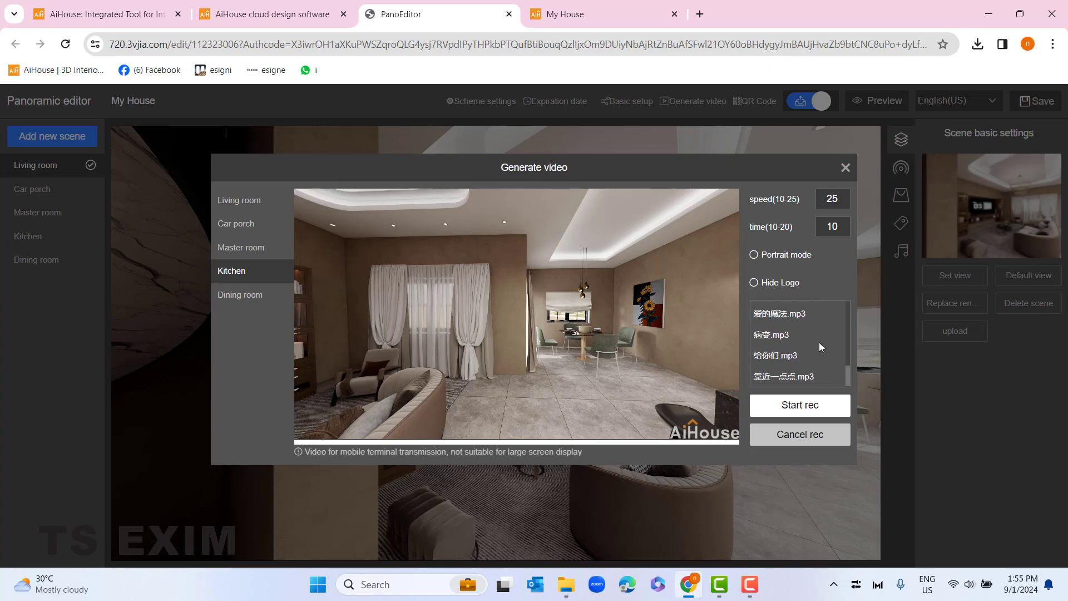
scroll(818, 343, "up", 2)
left_click(803, 333)
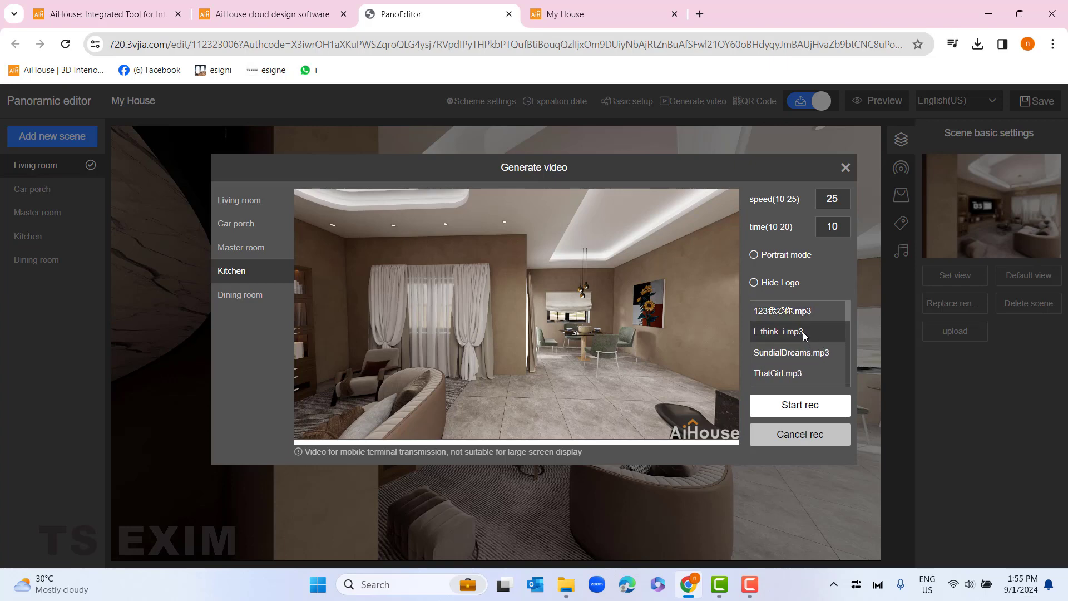
- Record the speed-25 walkthrough, save it for production, and close the video generator
left_click(796, 407)
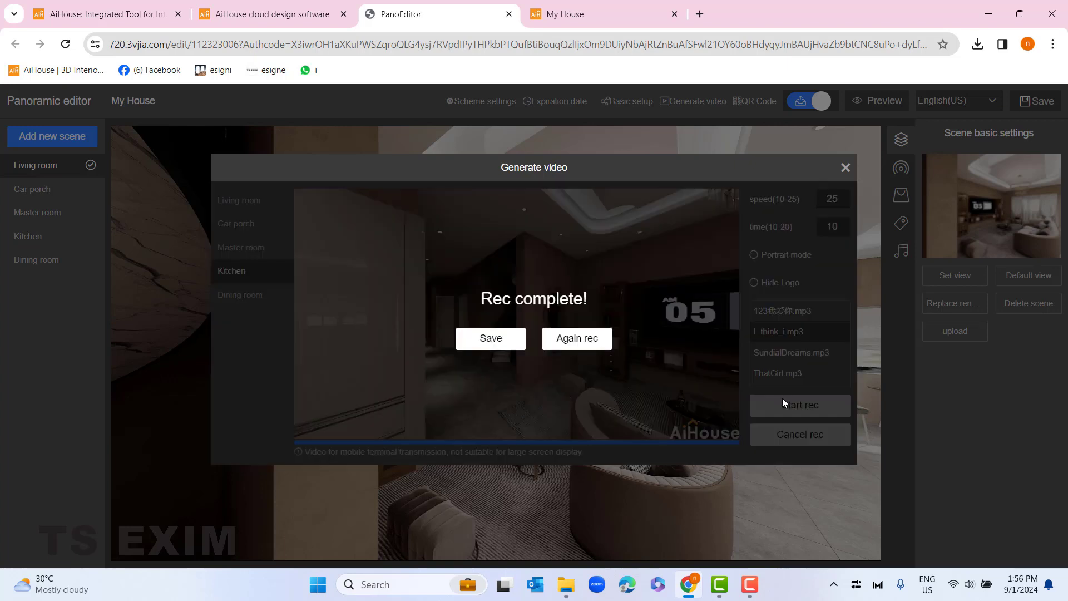
left_click(489, 337)
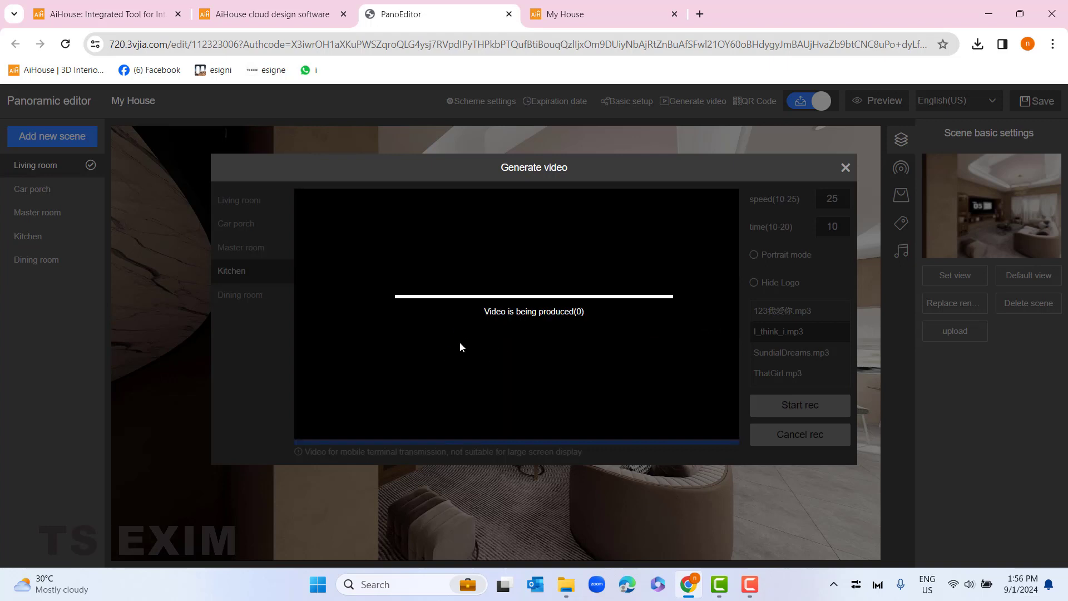
left_click(846, 167)
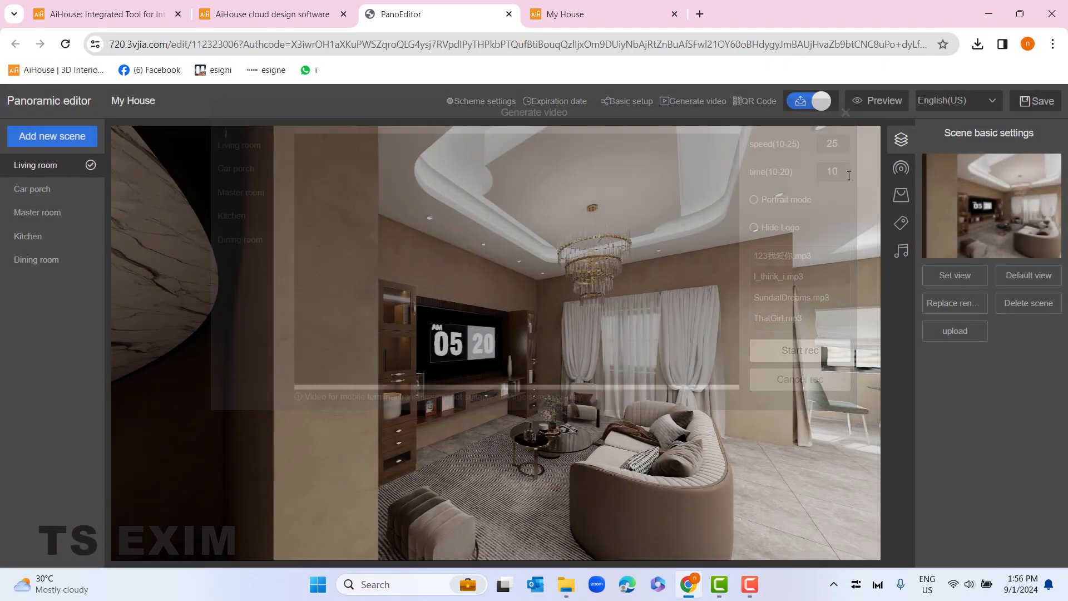